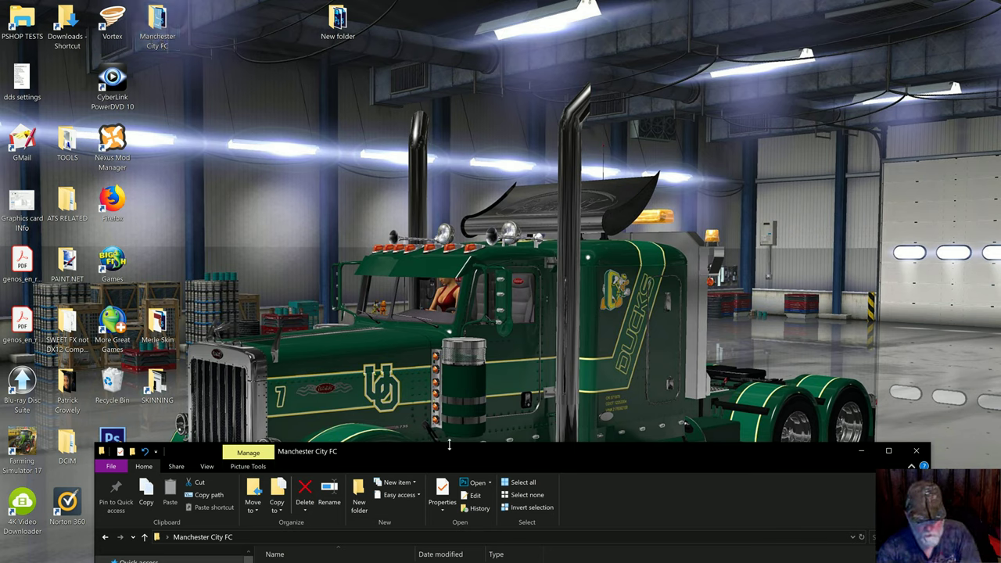
Step: Delete the outlaw_MCCFC_template image from the DDS folder and return to the Manchester City FC folder
drag(460, 449, 485, 76)
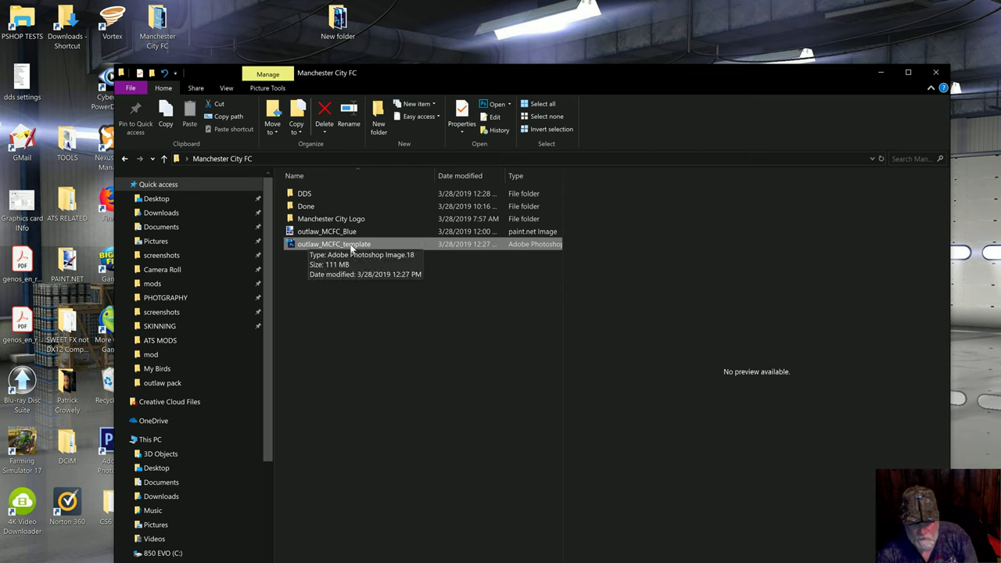
double_click(288, 194)
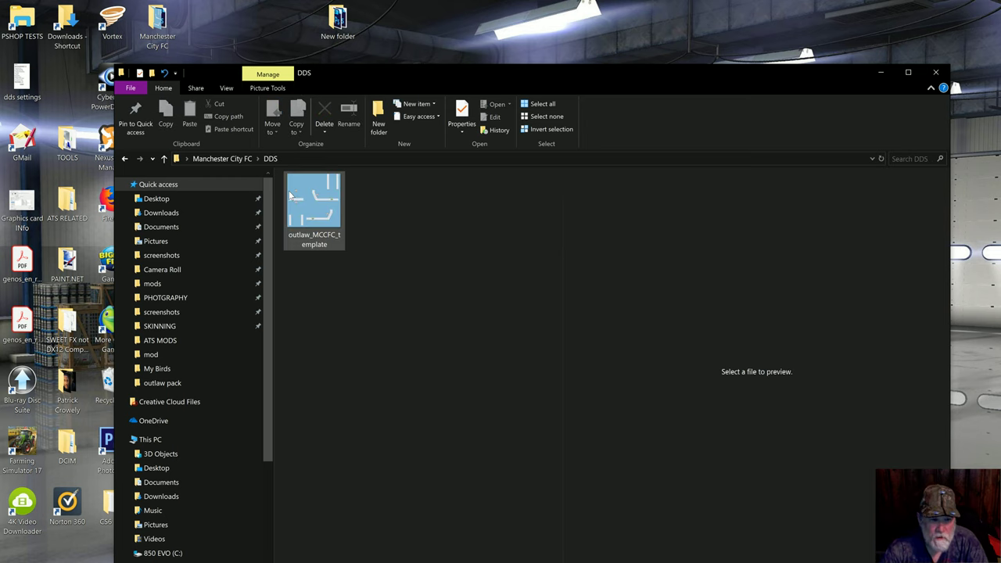
click(327, 211)
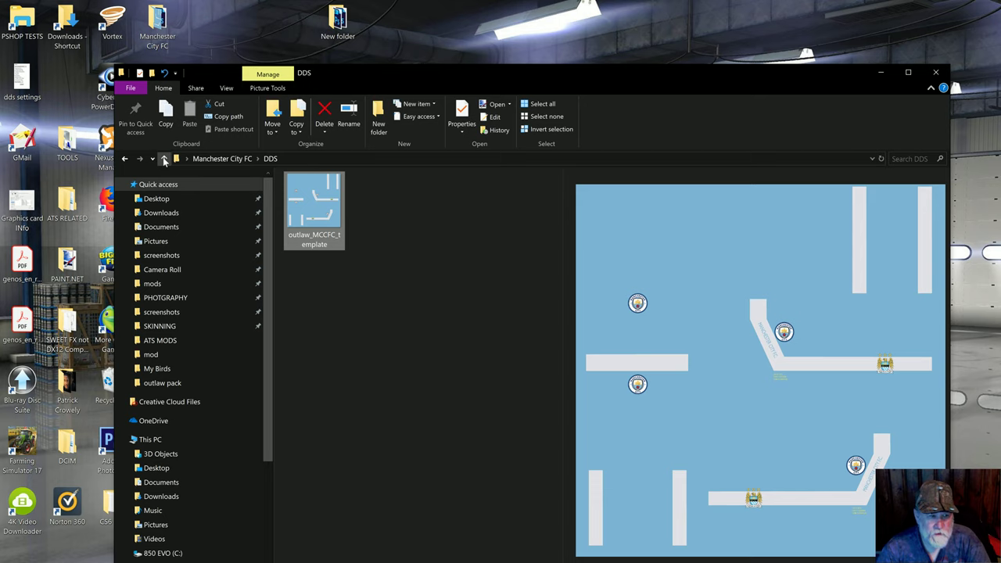
right_click(312, 198)
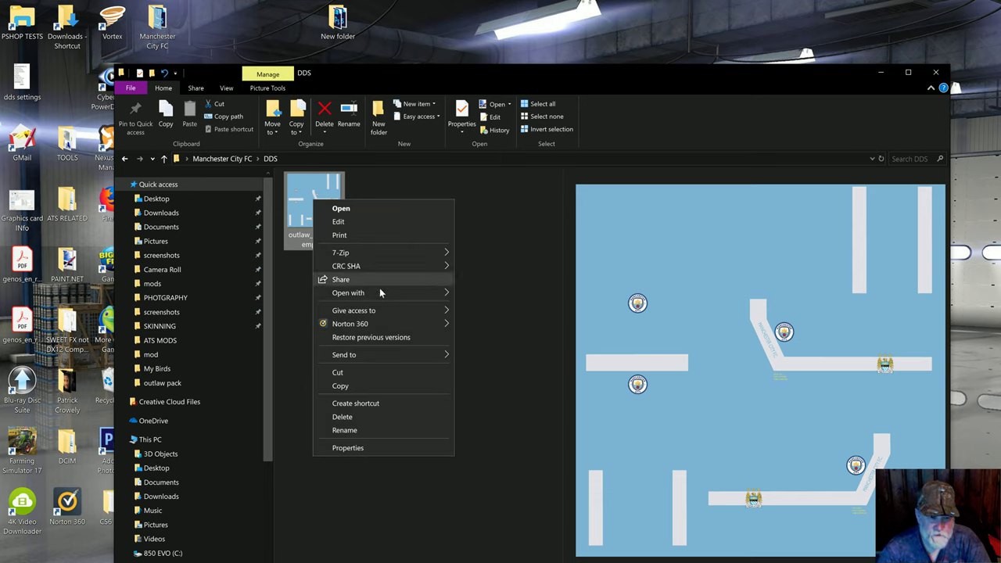
click(348, 416)
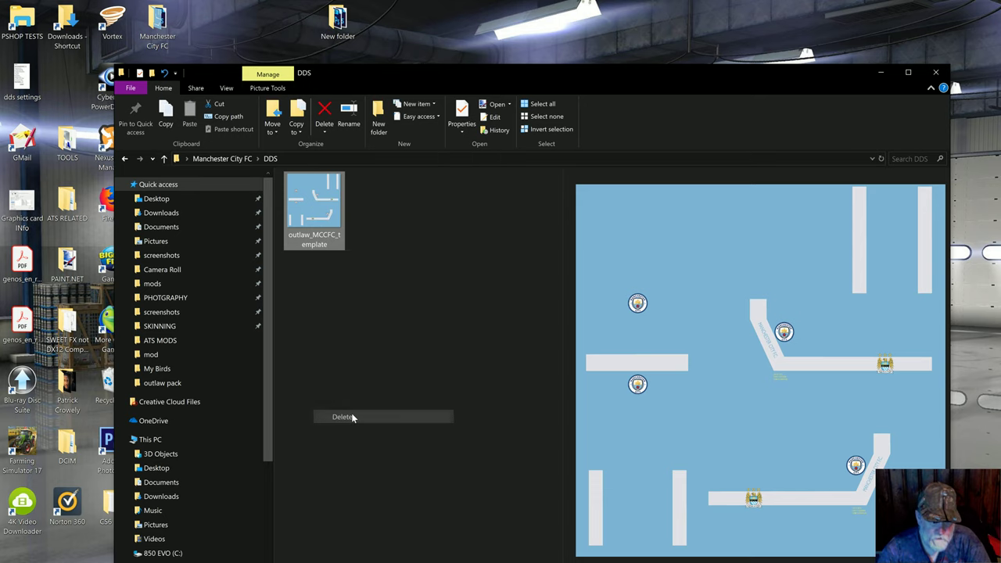
click(162, 158)
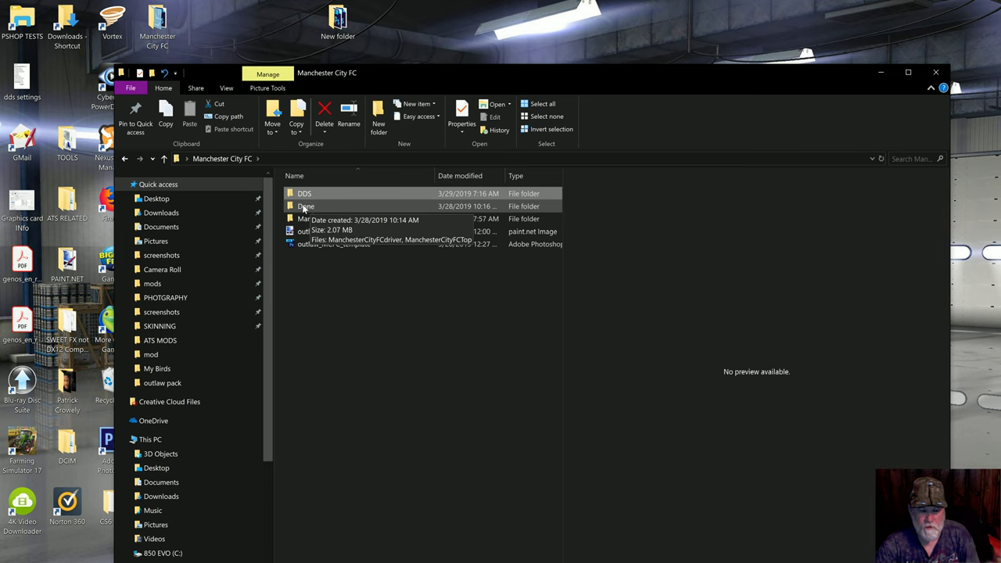
Step: Preview the ManchesterCityFCdriver screenshot in the Done folder and view the source images in the Manchester City Logo folder
double_click(291, 207)
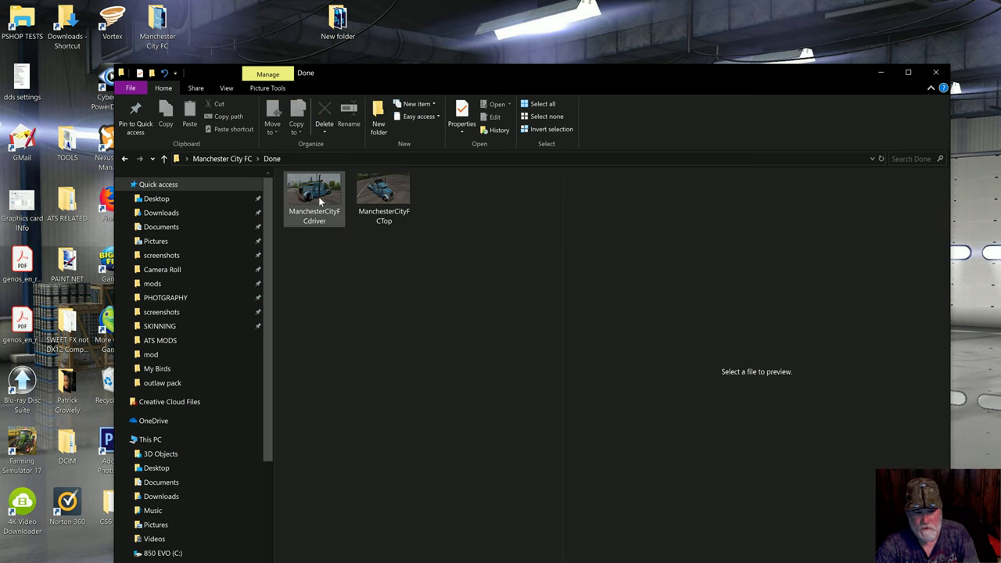
click(320, 199)
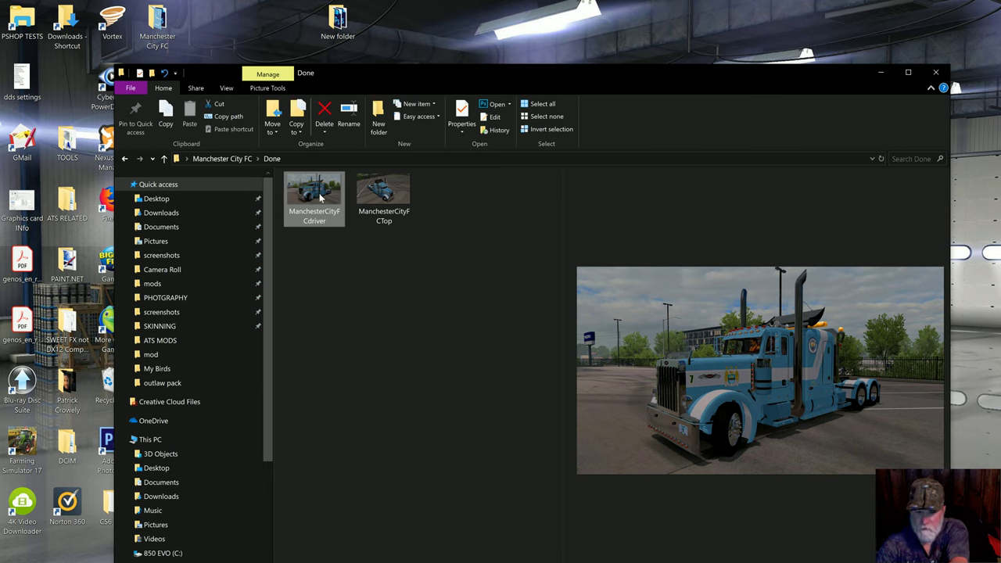
click(163, 157)
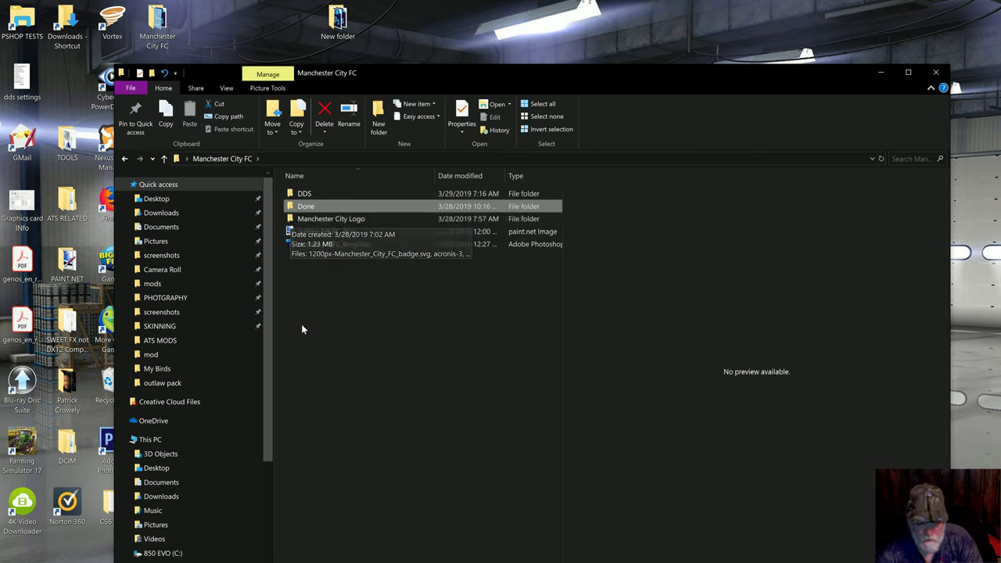
click(291, 220)
double_click(291, 221)
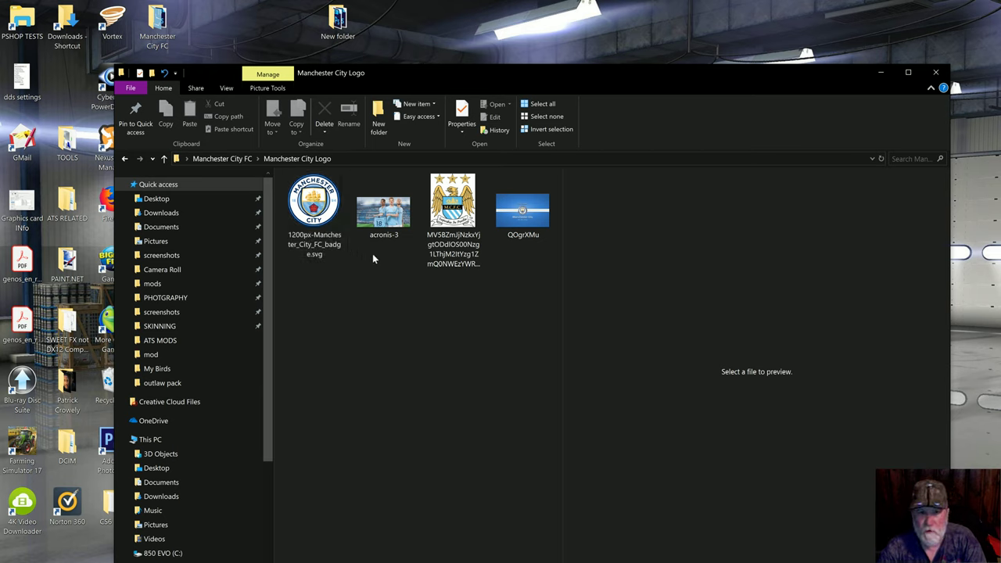
click(165, 158)
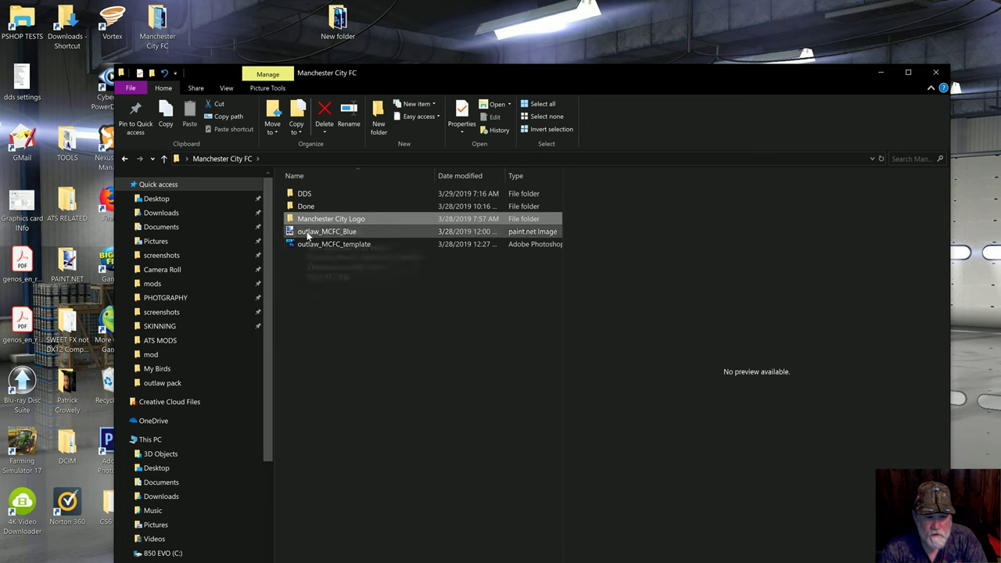
Step: Check the outlaw_MCFC_Blue and outlaw_MCFC_template files in the Manchester City FC folder
click(309, 232)
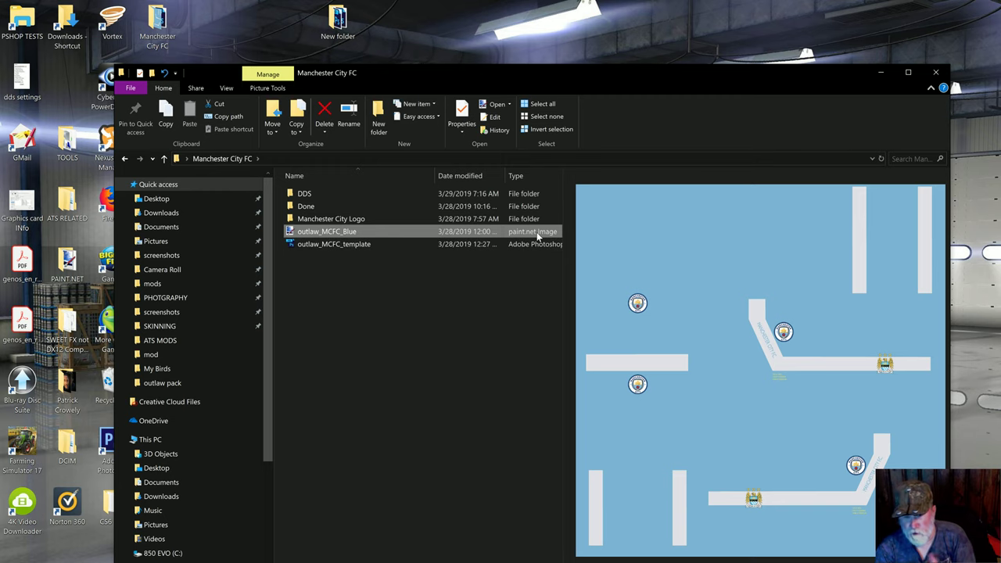
click(400, 268)
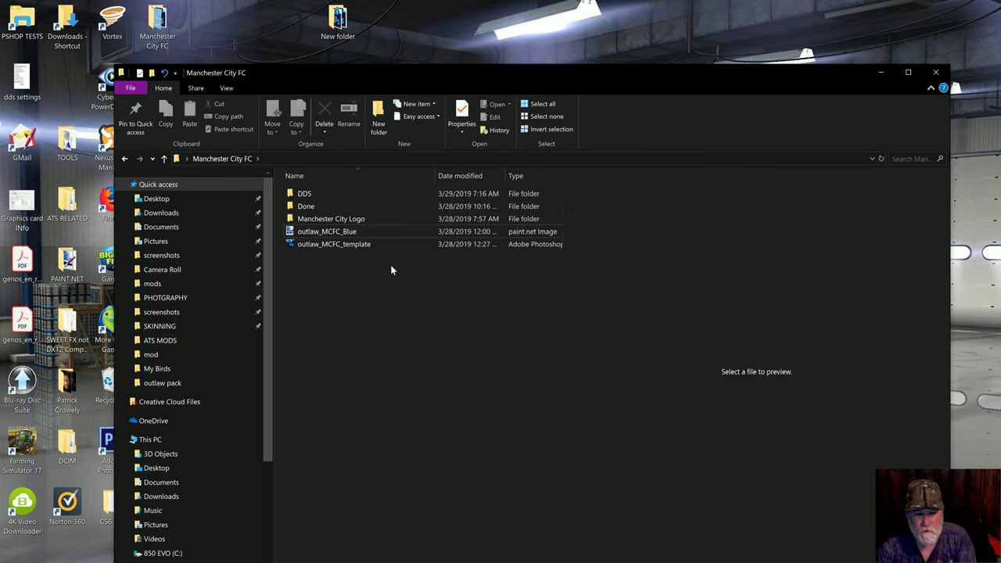
click(342, 243)
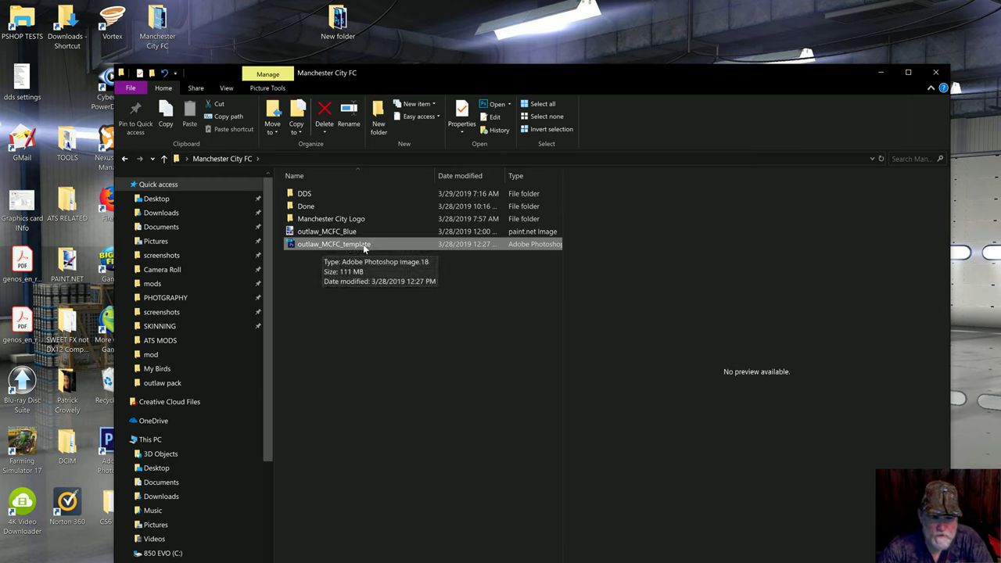
click(482, 300)
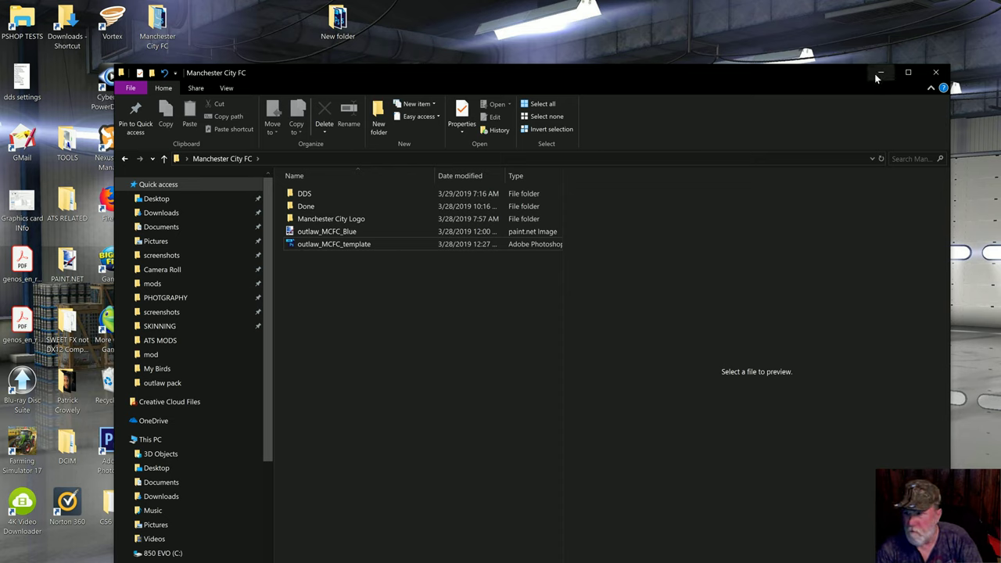
Step: Close the Manchester City FC folder window and switch to Photoshop with outlaw_MCFC_template.psd
click(938, 74)
mouse_move(432, 558)
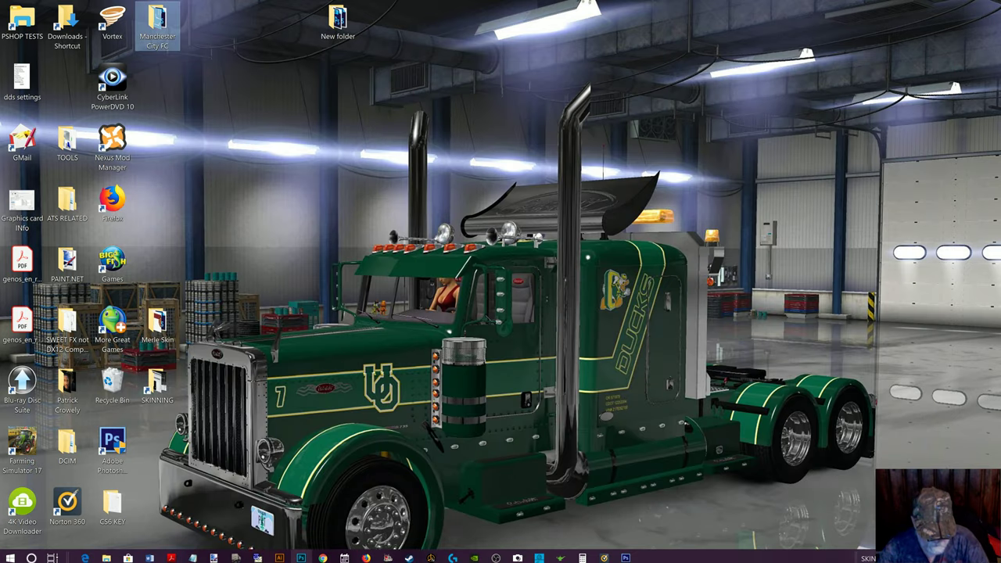
click(300, 558)
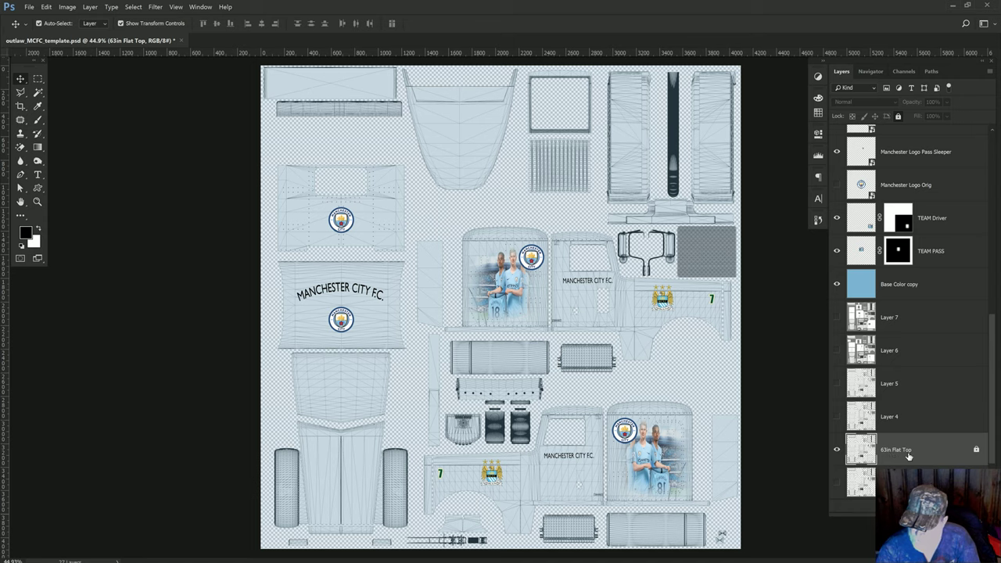
Step: Briefly show and hide the Layer 4 and Layer 7 wireframes to compare them with the 63in Flat Top template
click(837, 416)
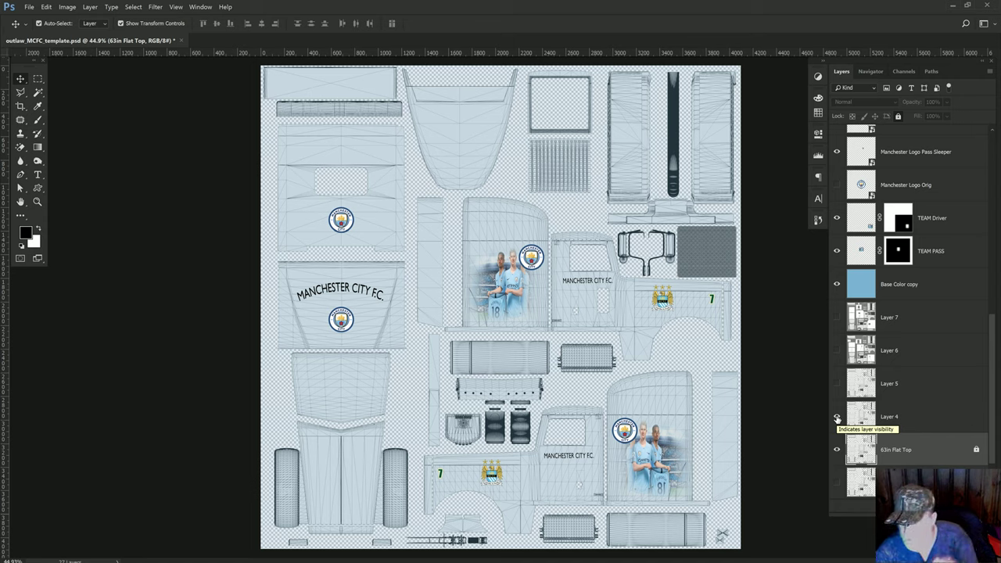
click(836, 417)
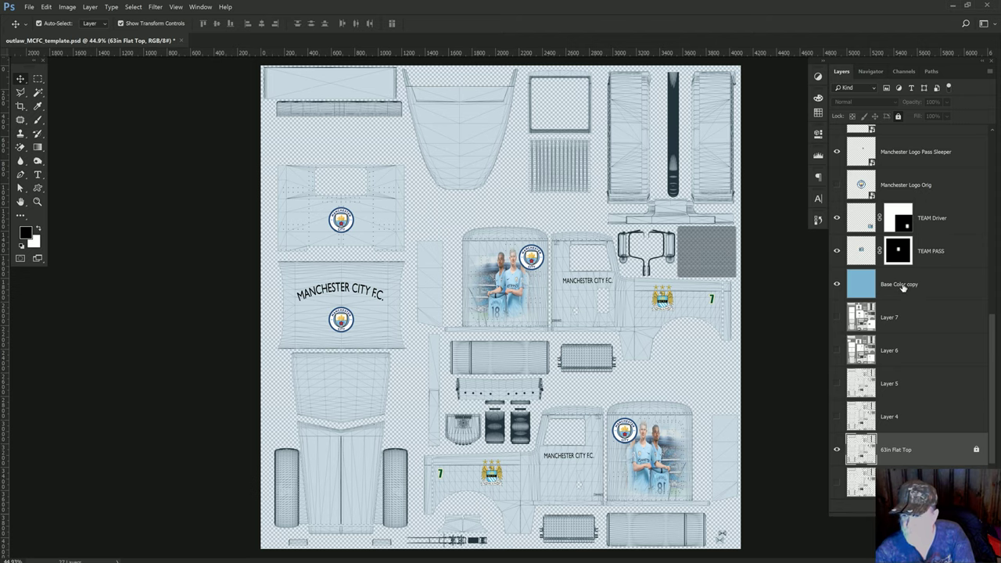
click(837, 318)
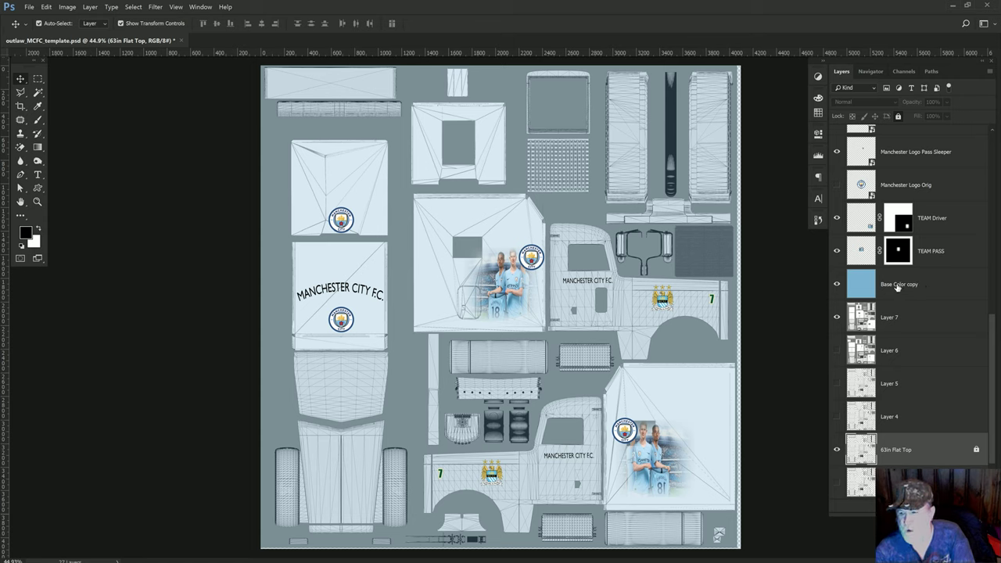
click(836, 317)
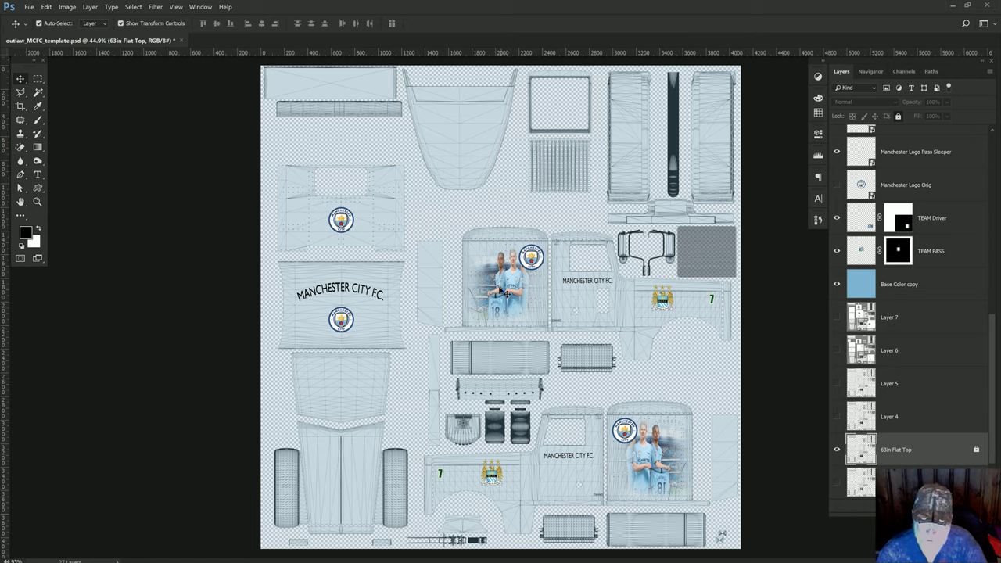
Step: Sample the light blue of a shirt in the MCCF TEAM photo as the foreground color, showing that layer only while sampling
scroll(875, 309, up, 5)
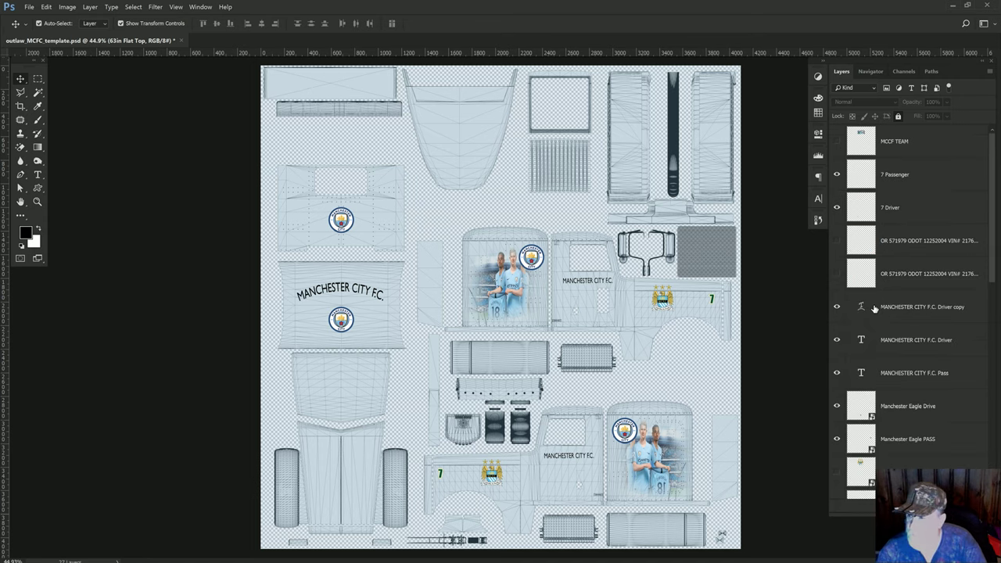
click(837, 142)
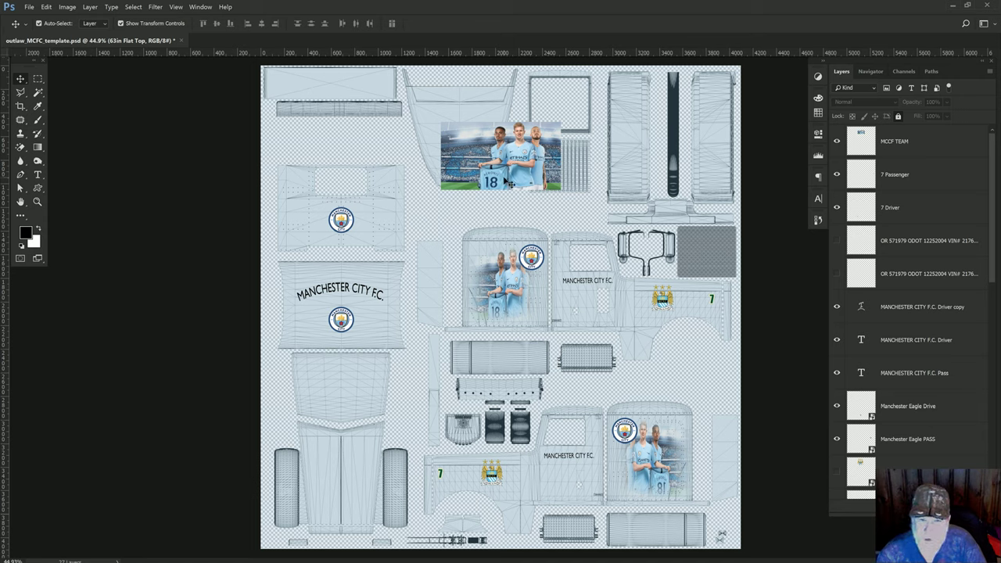
click(37, 108)
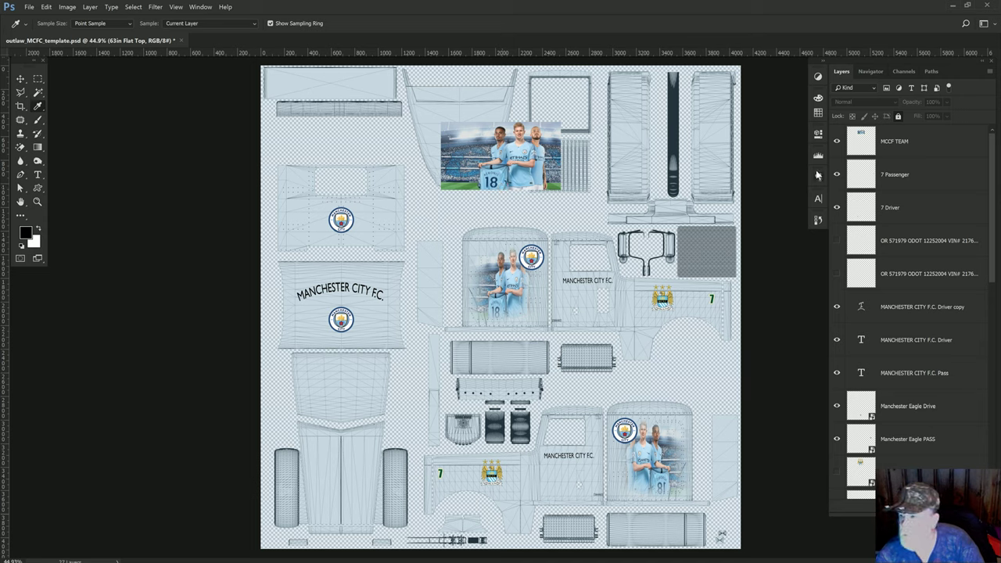
click(894, 147)
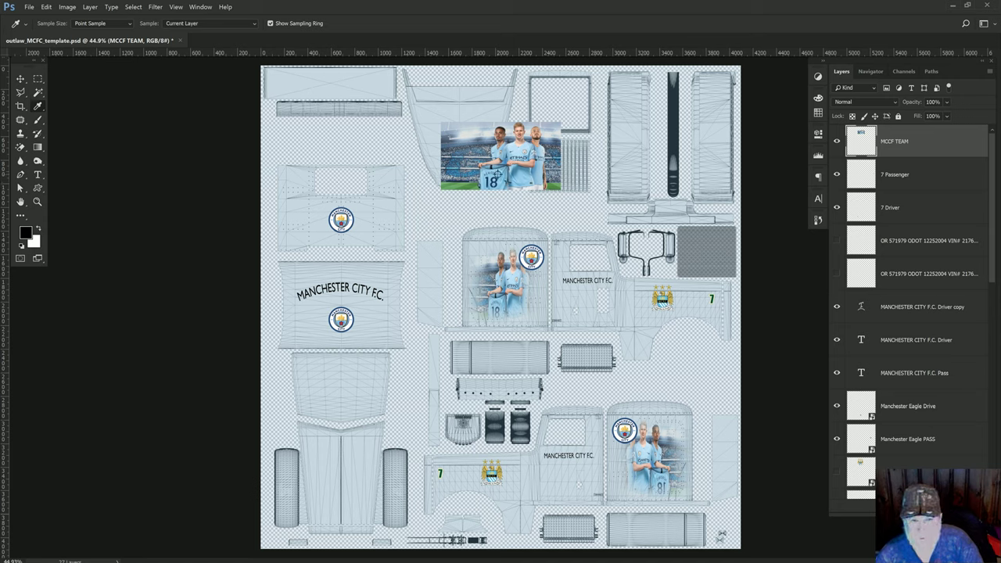
click(495, 177)
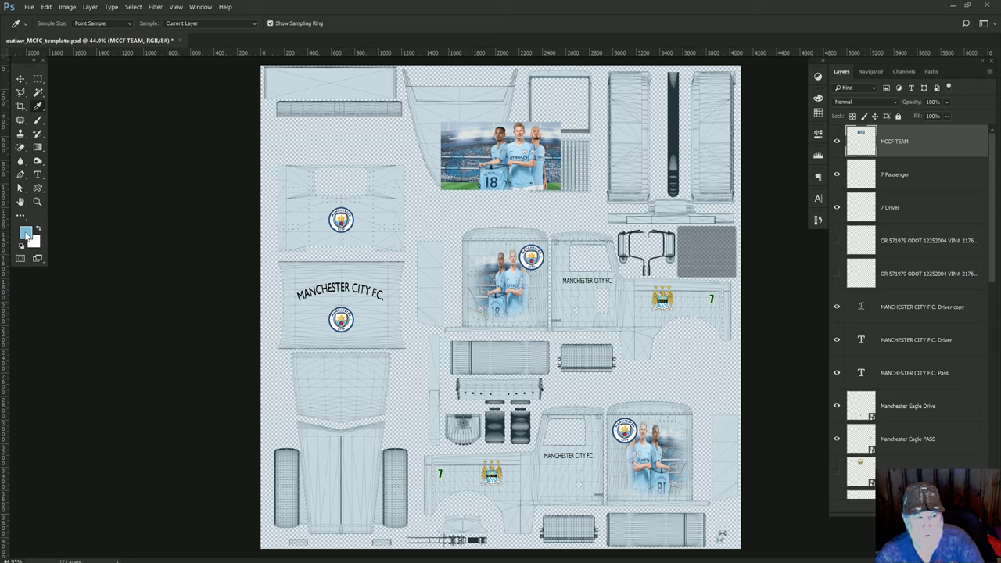
click(837, 143)
Step: Raise the opacity of the Base Color copy layer to 100%
scroll(872, 397, down, 6)
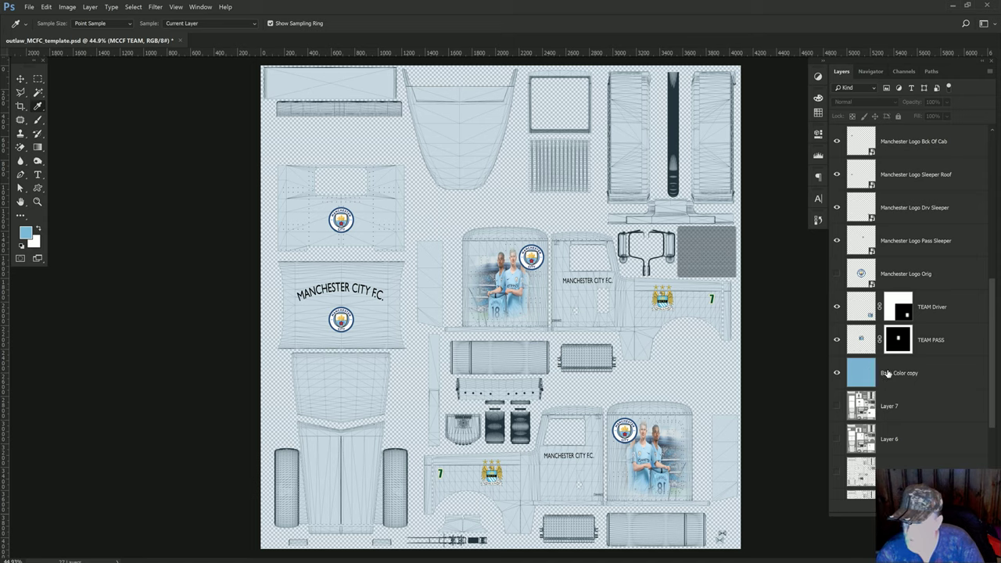
click(928, 374)
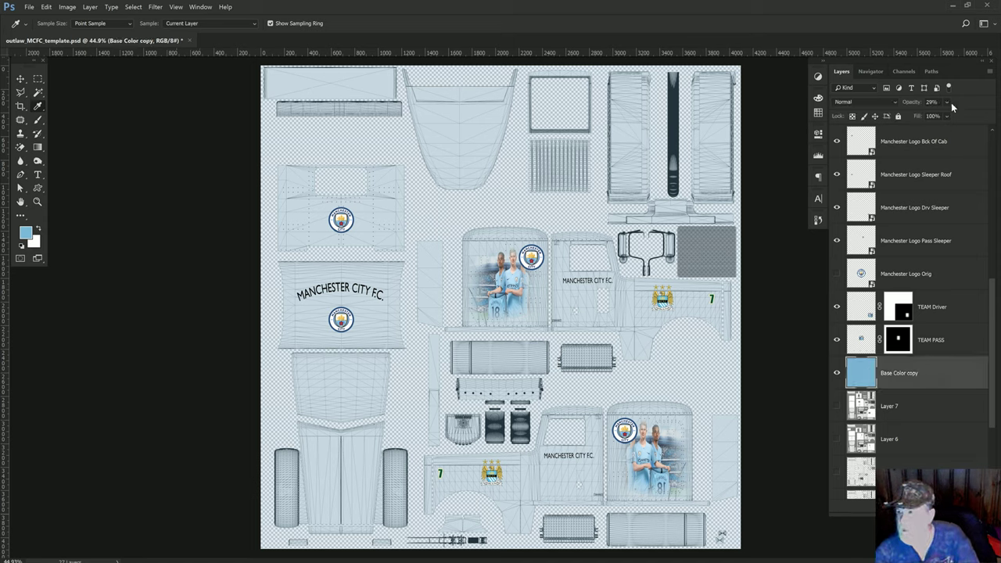
drag(950, 115, 982, 115)
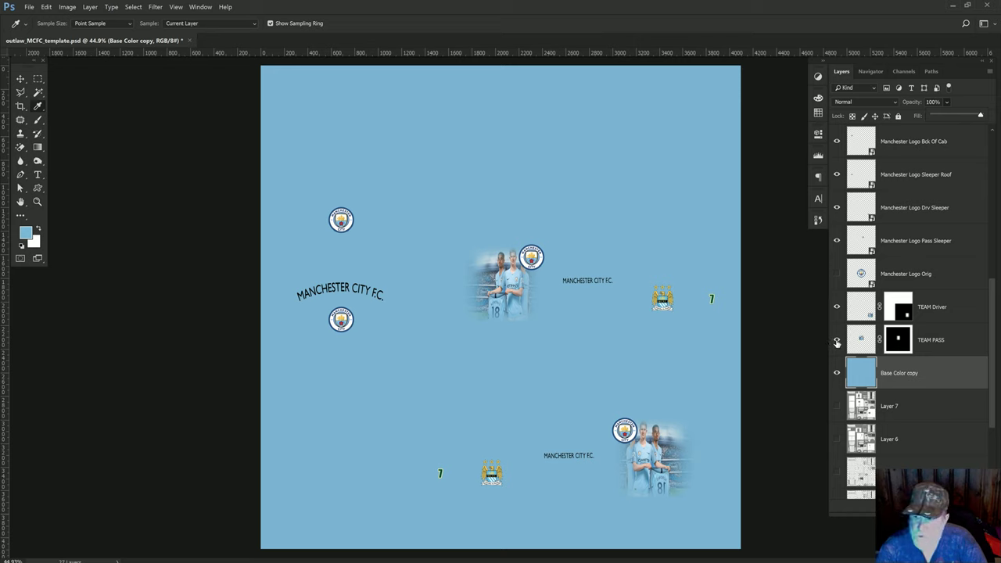
Step: Show and hide the MCCF TEAM layer to compare the original team photo with the skin artwork
scroll(837, 342, up, 5)
click(837, 142)
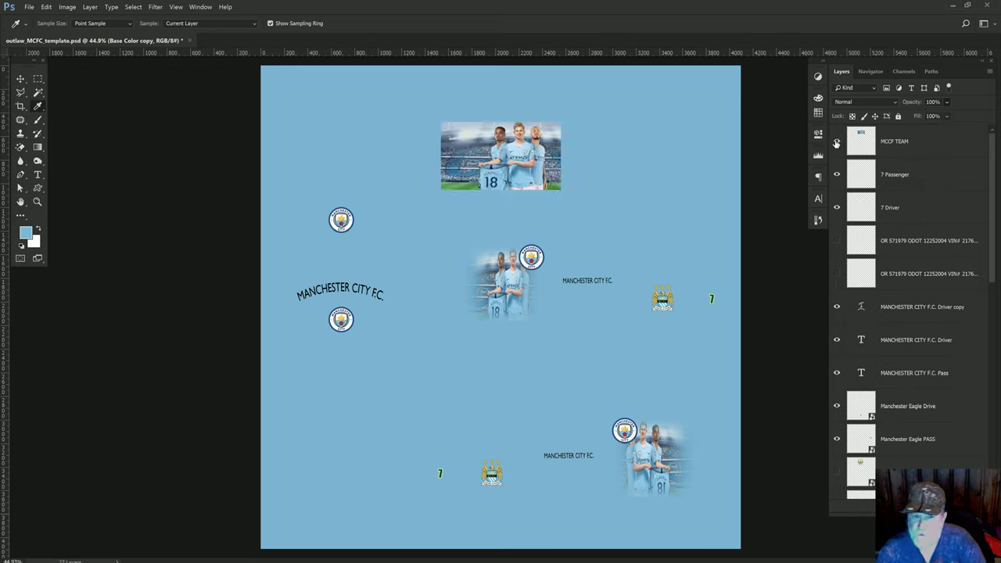
click(835, 143)
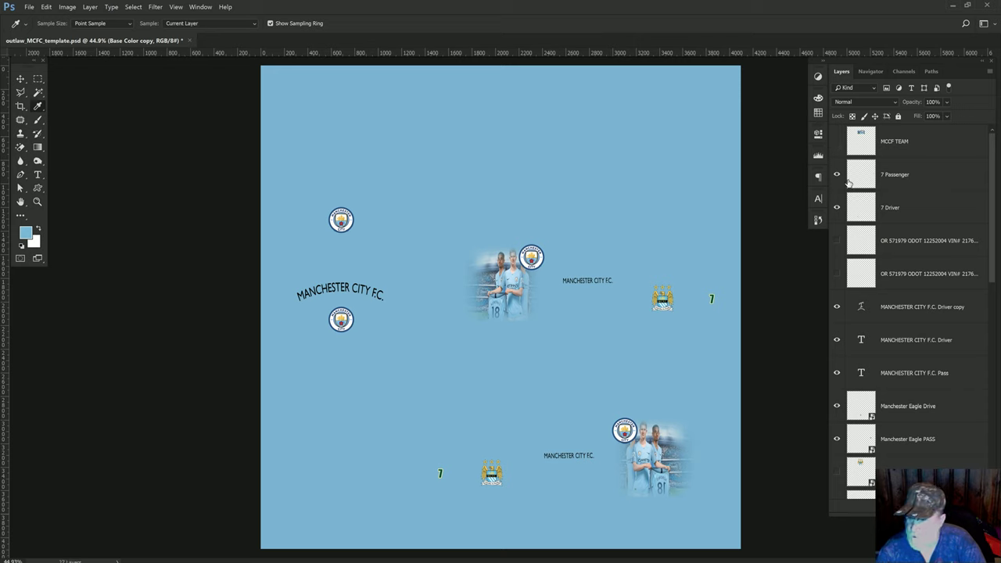
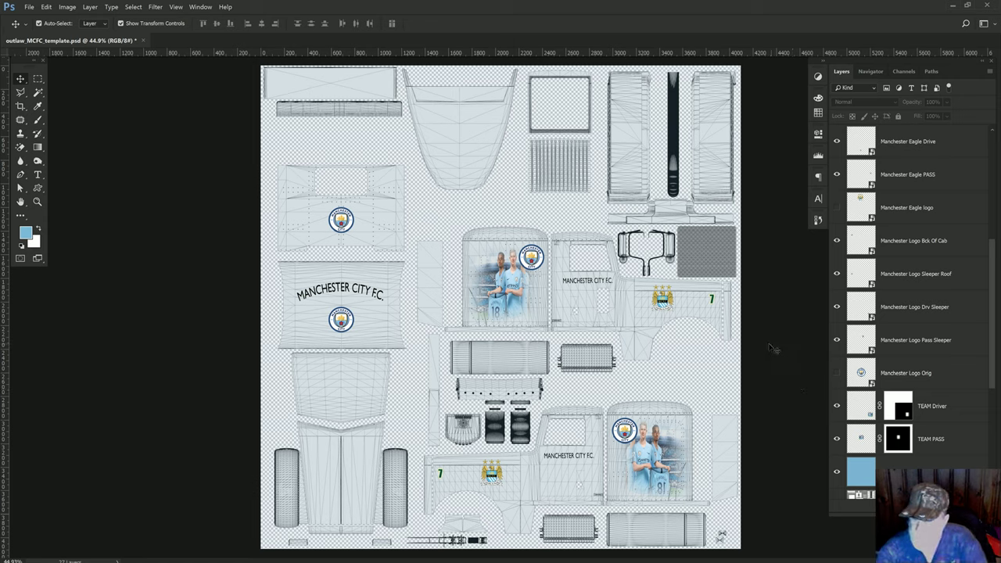
scroll(832, 164, up, 5)
click(836, 141)
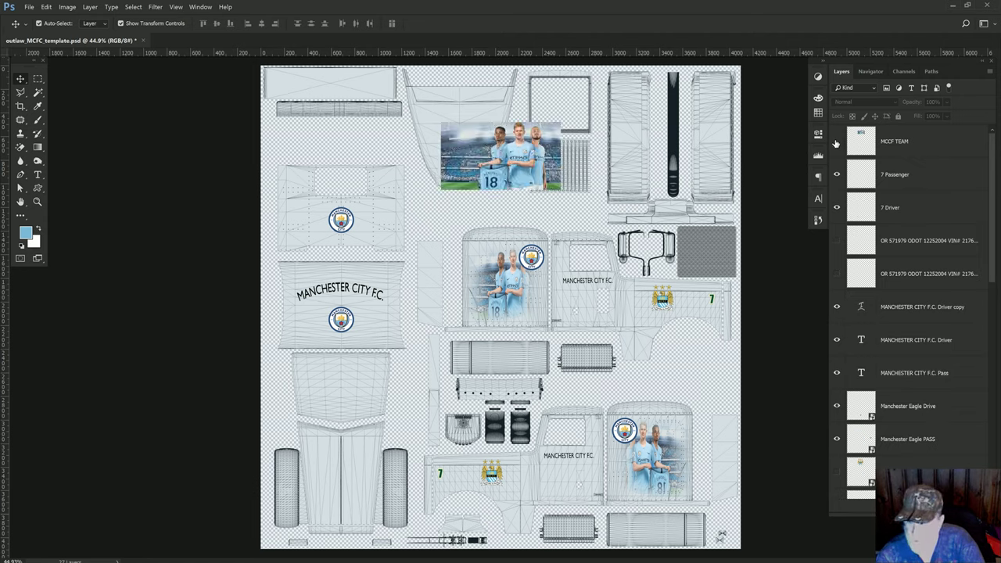
click(836, 142)
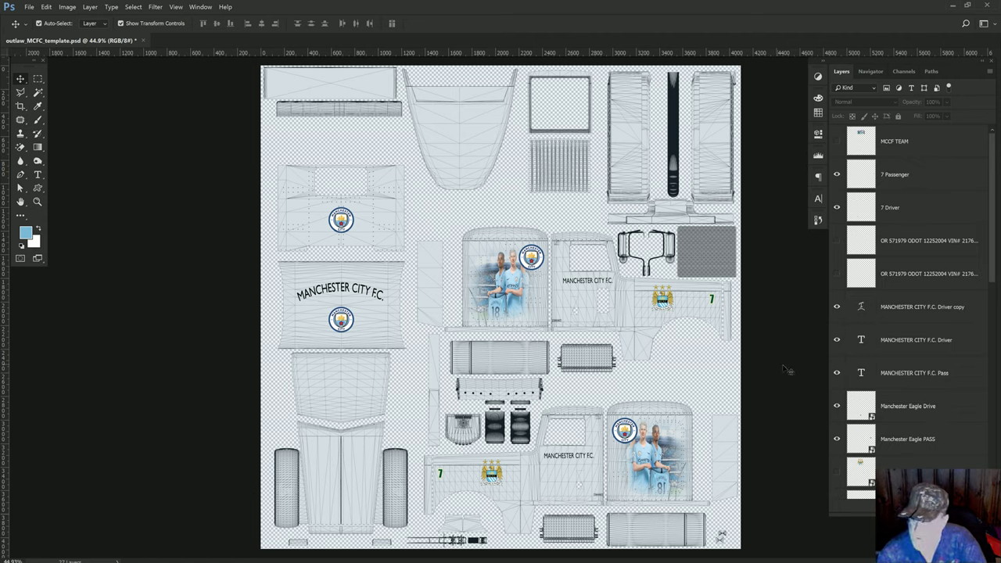
scroll(914, 412, down, 10)
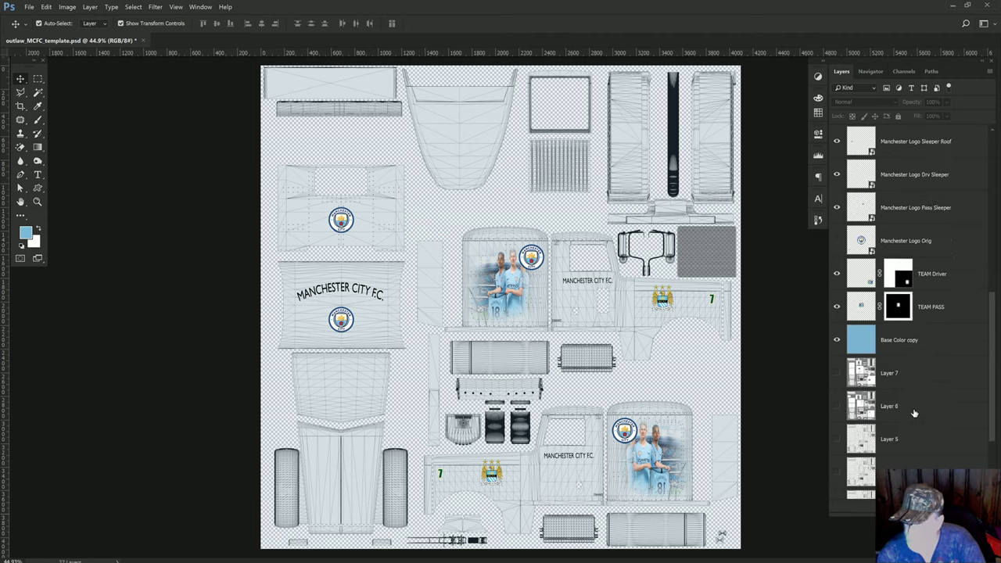
Step: Select the crest on the passenger sleeper and briefly show the Manchester Logo Orig layer to compare it with the placed copy
scroll(867, 291, up, 1)
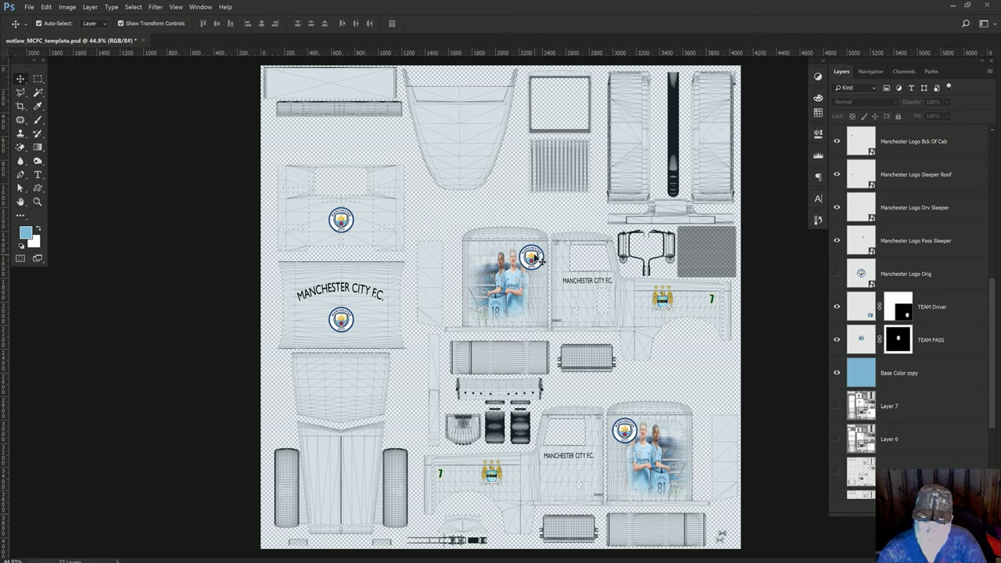
click(538, 259)
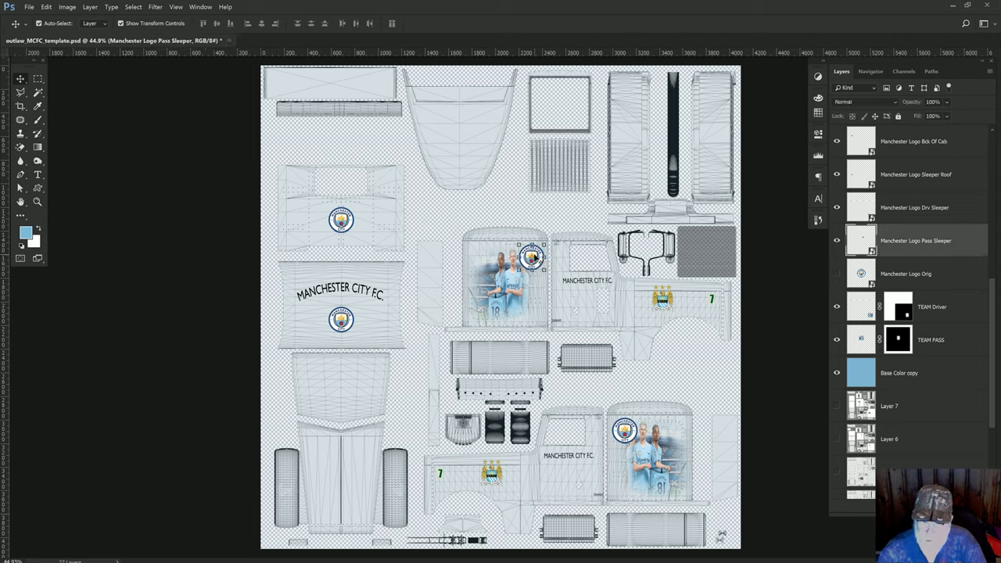
click(837, 274)
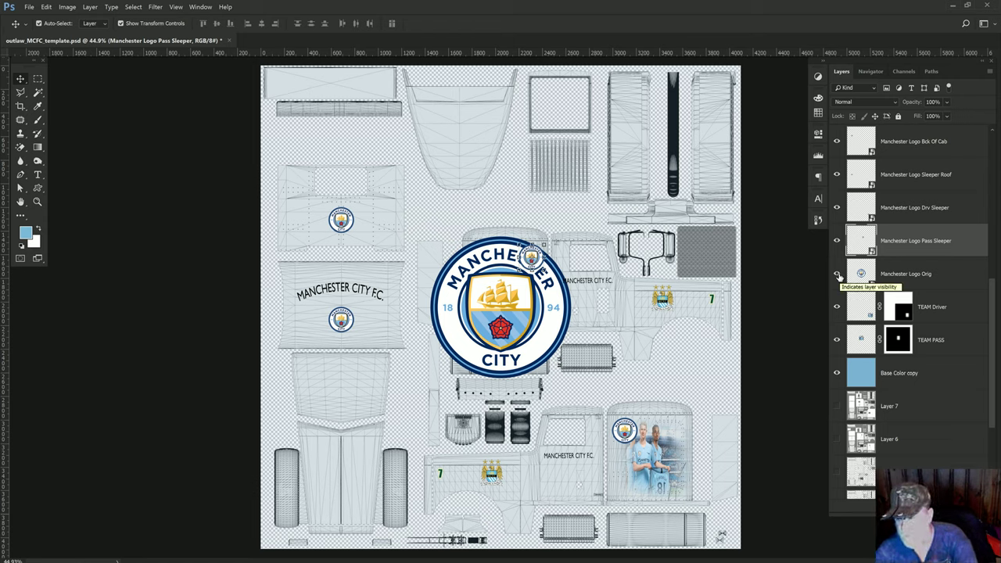
click(838, 274)
Step: Toggle the Manchester Logo Pass Sleeper layer's visibility to locate its crest, and select the matching crest on the driver sleeper
click(836, 241)
click(836, 241)
click(836, 241)
click(837, 241)
click(837, 241)
click(836, 240)
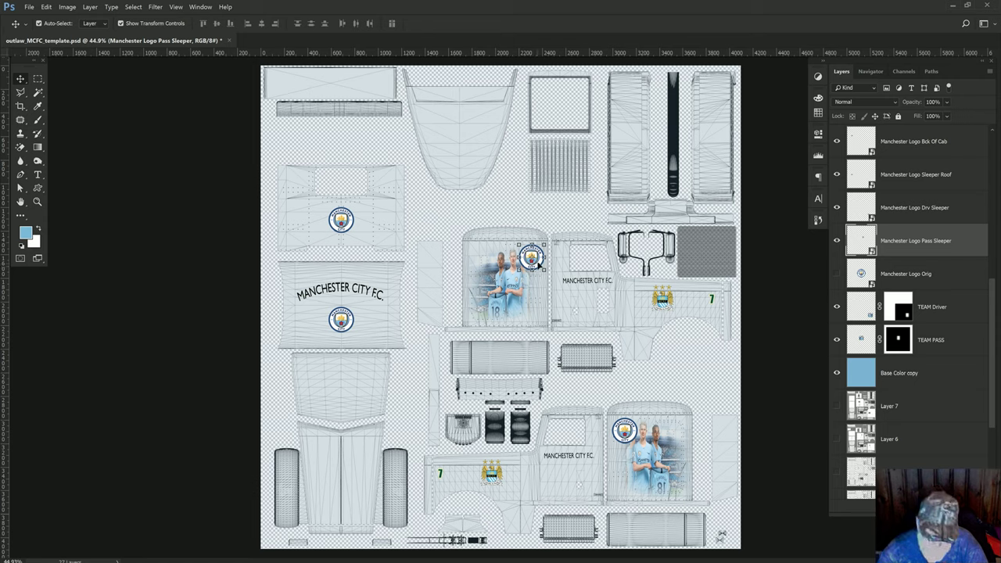
click(626, 431)
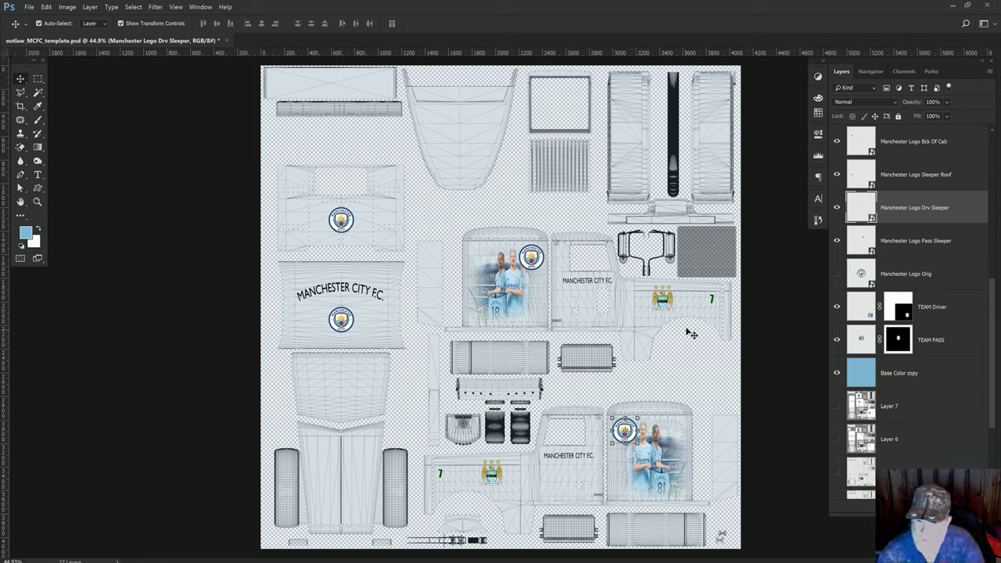
Step: Select the passenger-side eagle badge and briefly show the original Manchester Eagle logo layer for comparison
click(661, 298)
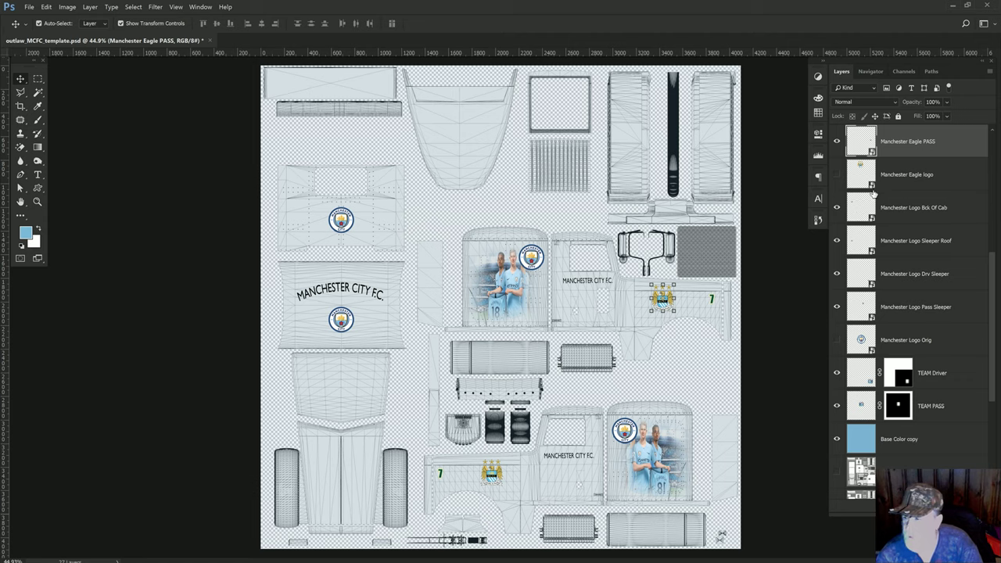
click(835, 174)
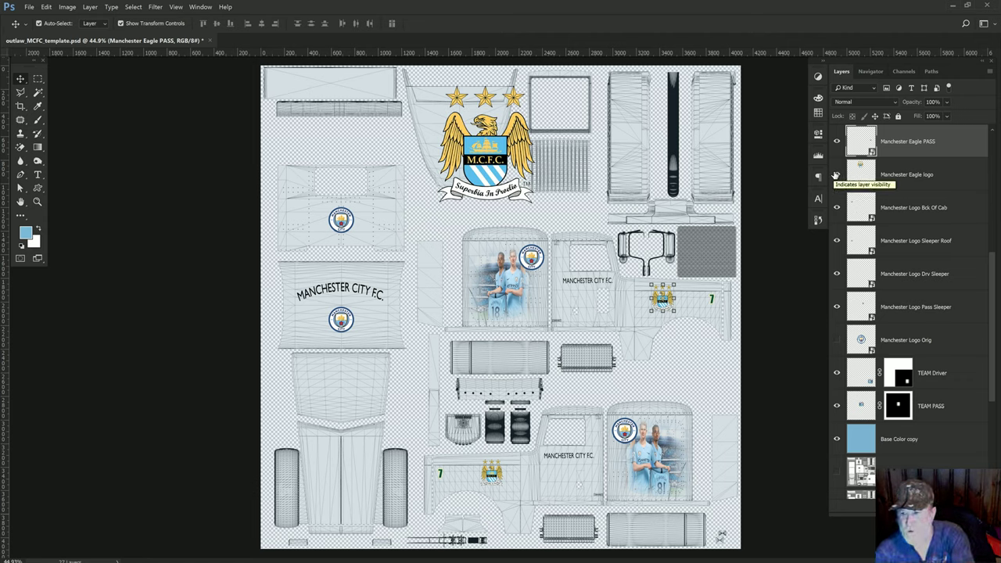
click(836, 175)
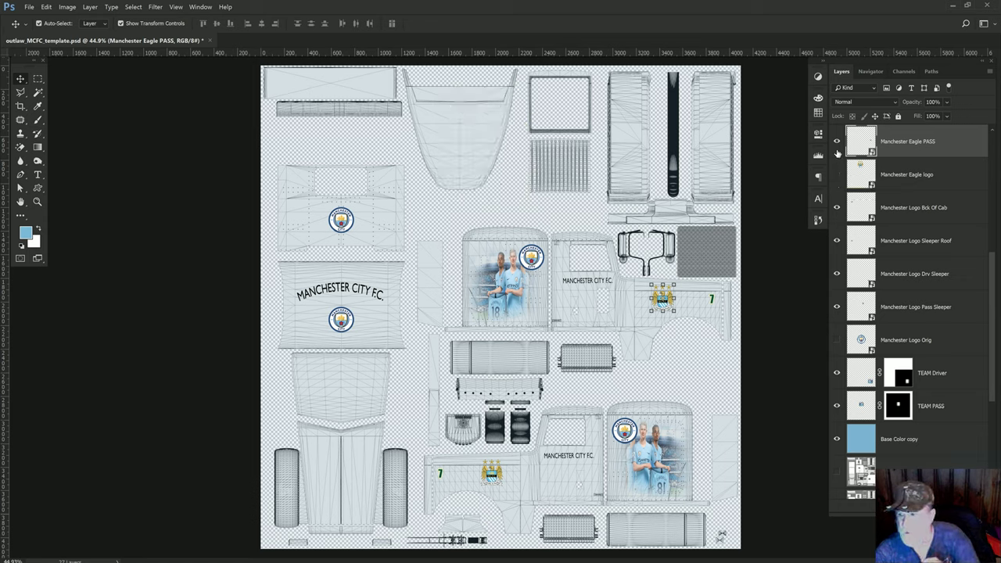
Step: Toggle the Manchester Eagle PASS layer's visibility to see where its badge sits on the skin
click(836, 142)
click(836, 143)
click(836, 143)
click(836, 142)
click(836, 143)
click(836, 142)
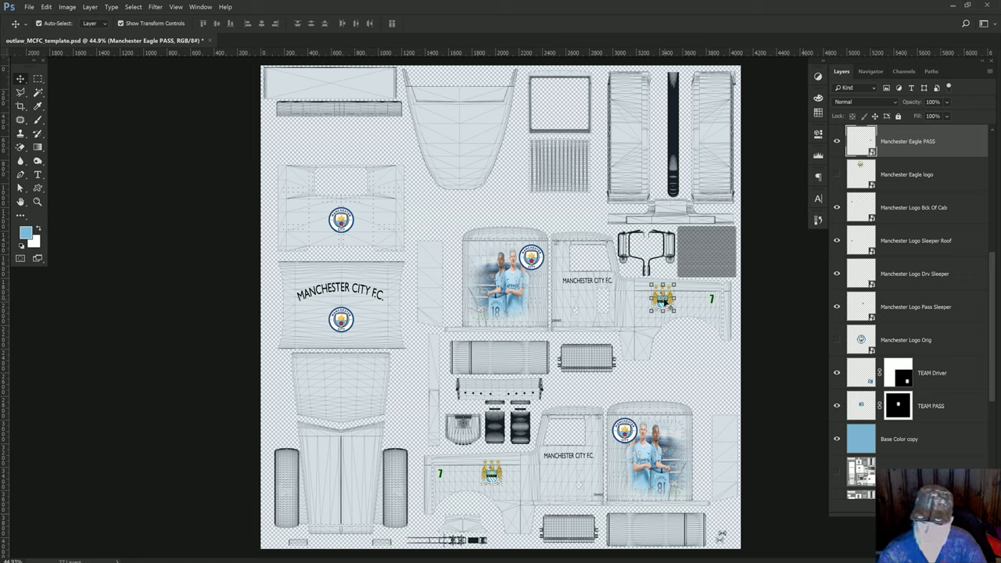
Step: Select the driver-side eagle badge and toggle the Manchester Eagle Drive layer's visibility to identify its position
click(502, 467)
click(836, 142)
click(837, 142)
click(837, 143)
click(837, 142)
click(836, 143)
click(836, 142)
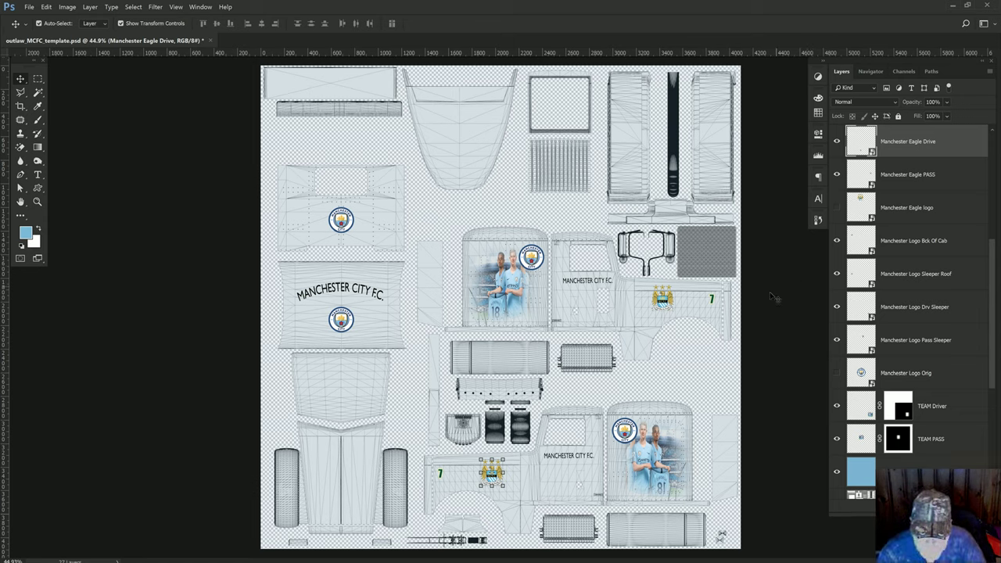
Step: Select the MANCHESTER CITY F.C. Pass lettering and the 7 Passenger number to identify their layers, and clear the selection
click(570, 459)
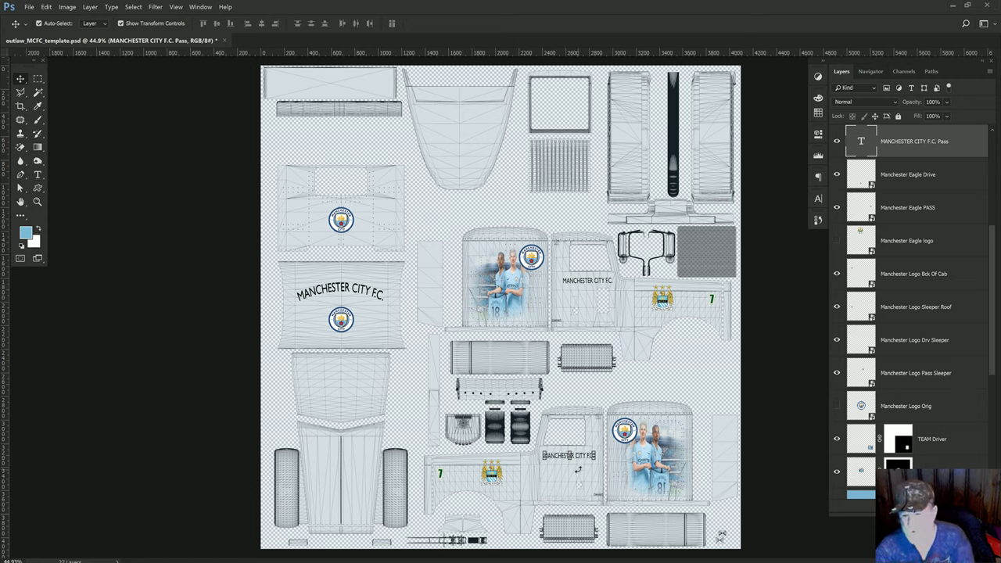
click(713, 300)
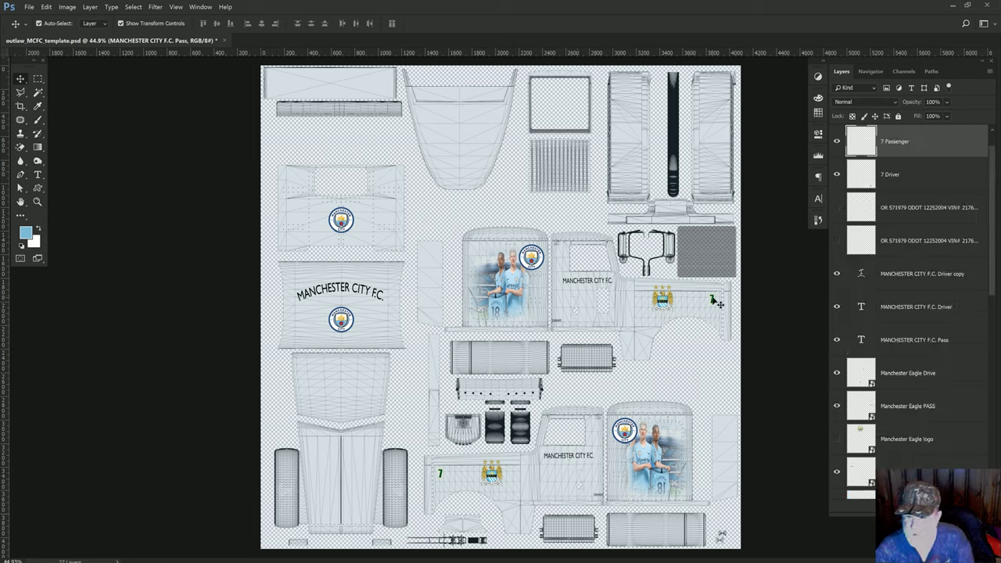
click(769, 316)
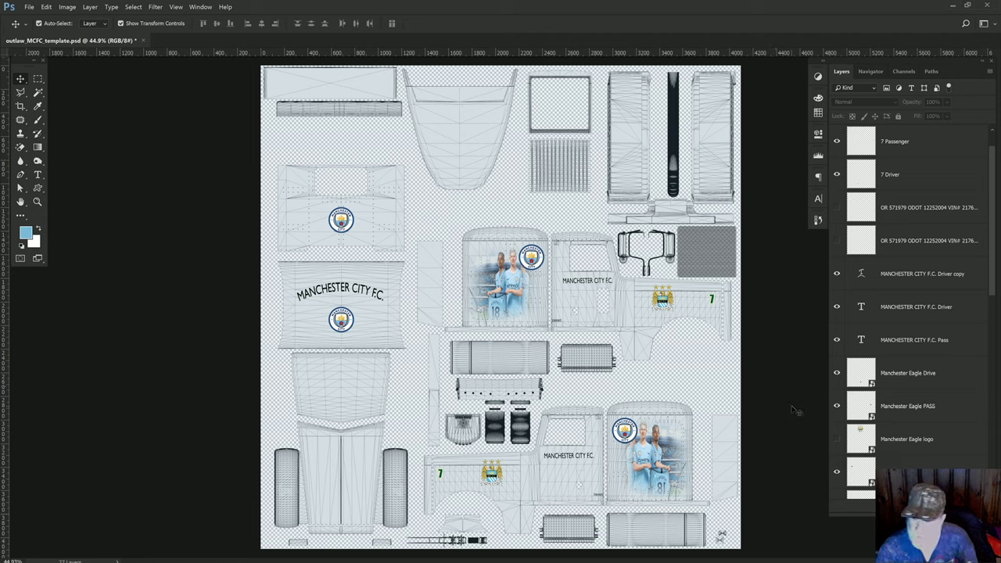
Step: Make both registration and VIN text layers below the 7 Driver layer visible
click(837, 209)
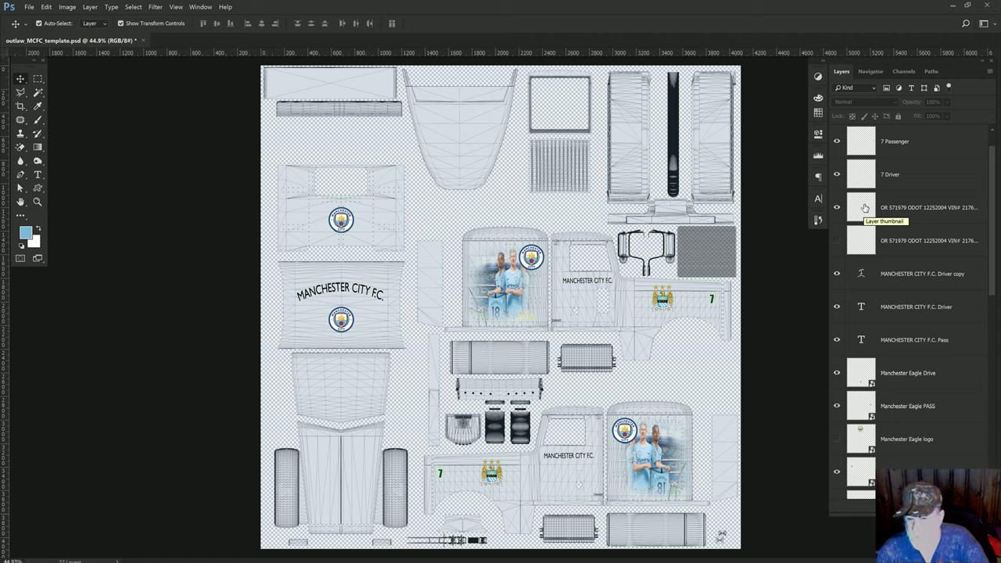
click(837, 244)
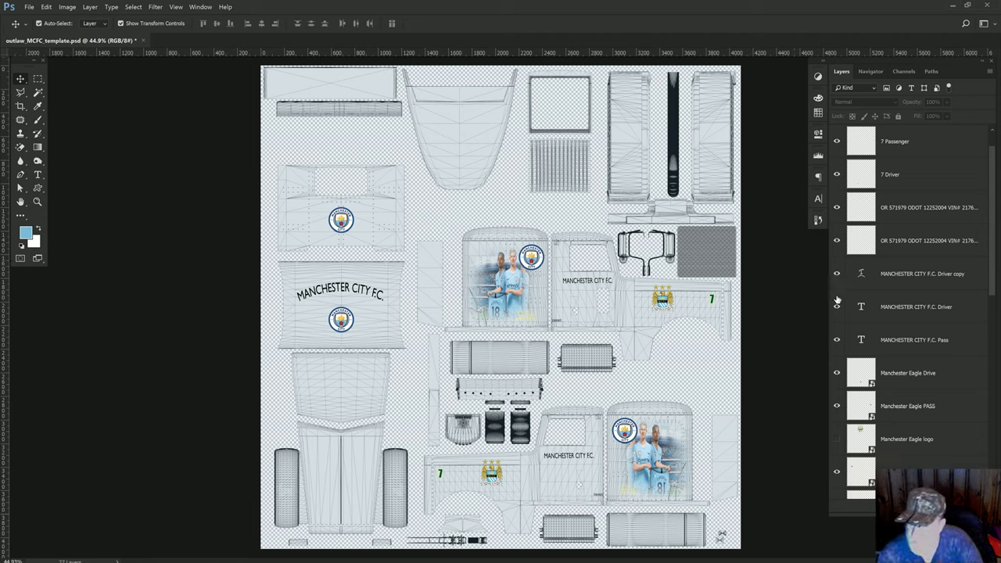
Step: Show the Manchester Eagle logo layer once more to view the full-size original, and hide it again
scroll(850, 328, down, 1)
scroll(851, 329, down, 1)
click(836, 375)
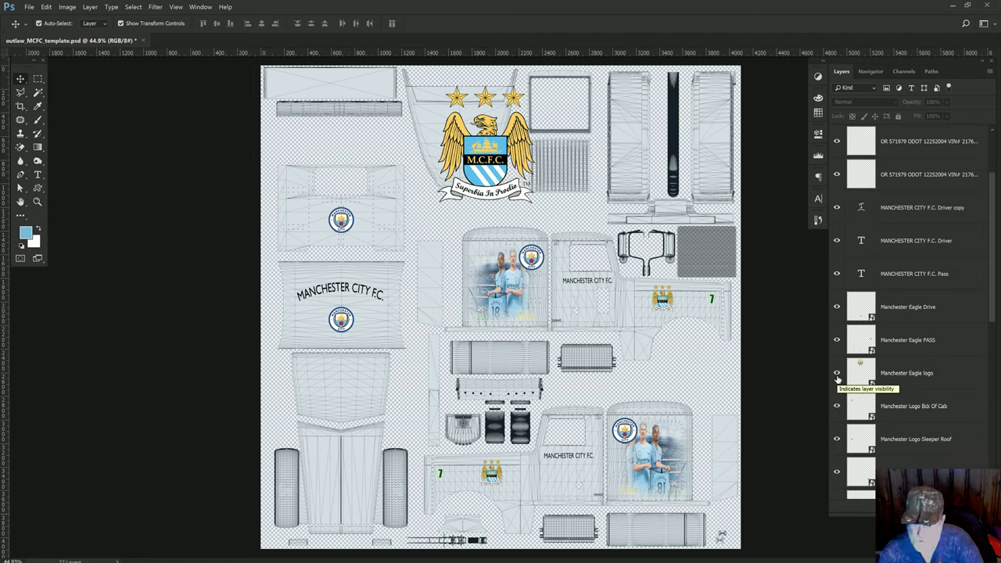
click(837, 374)
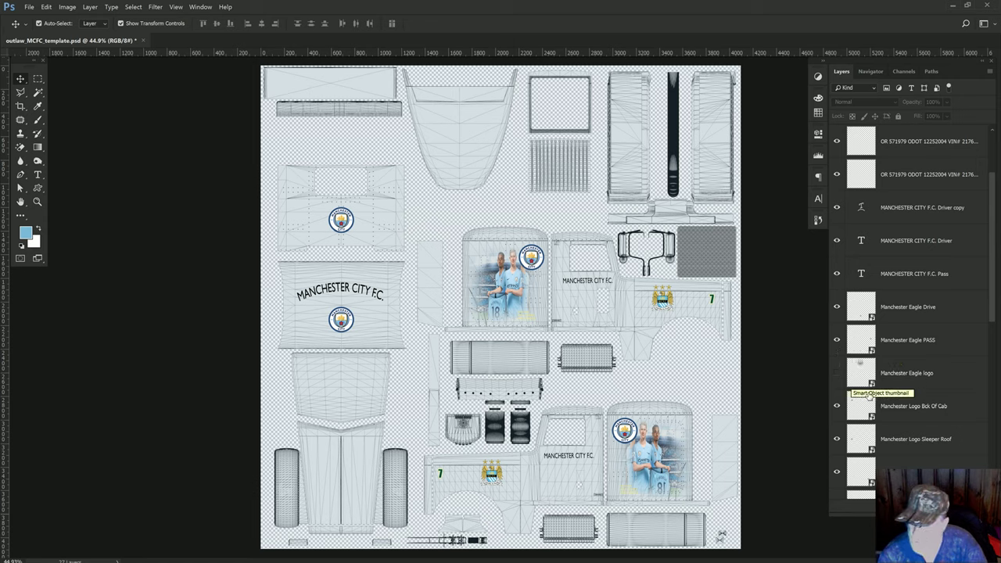
Step: Select the Base Color copy layer and set its opacity to 100%
scroll(899, 407, down, 3)
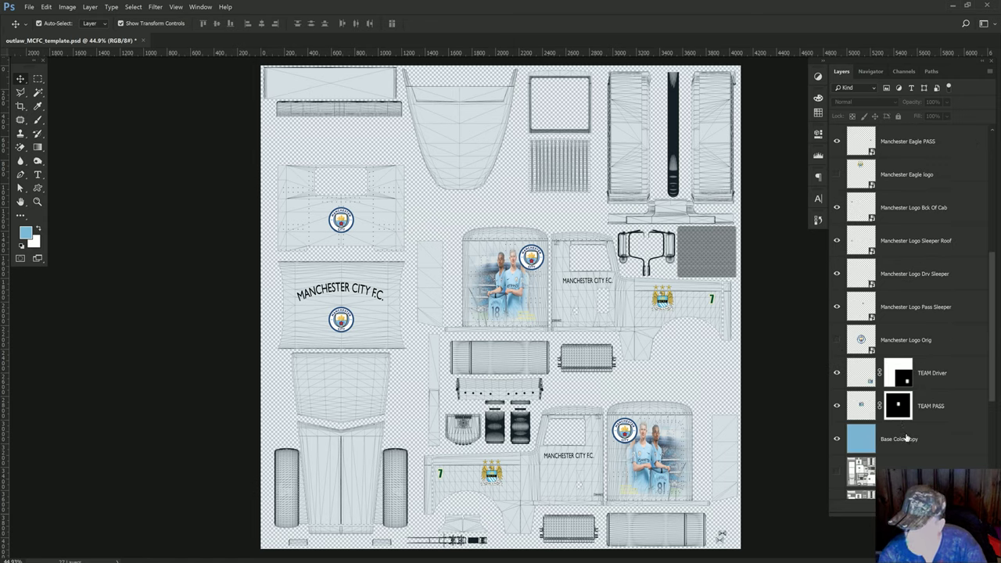
click(906, 436)
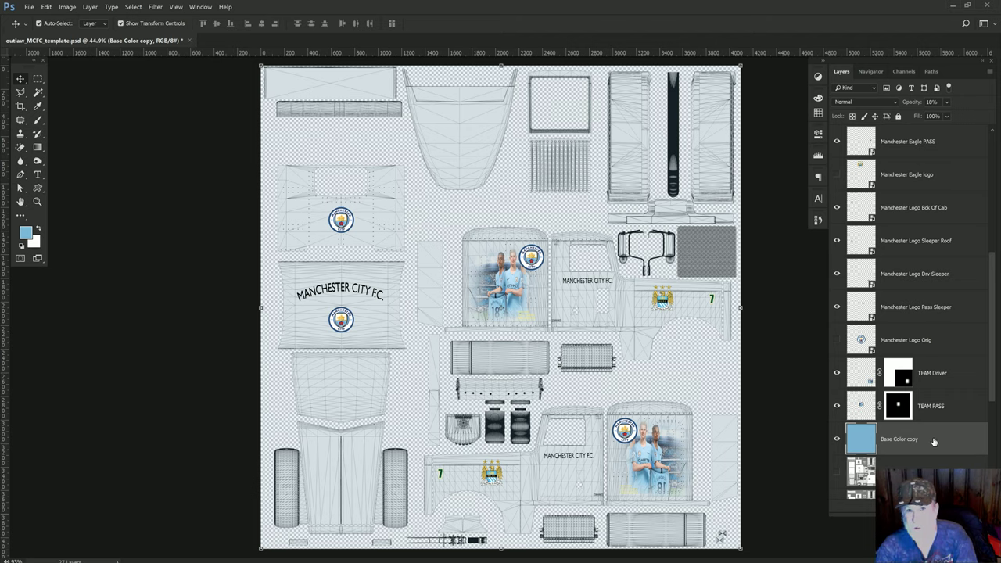
click(948, 101)
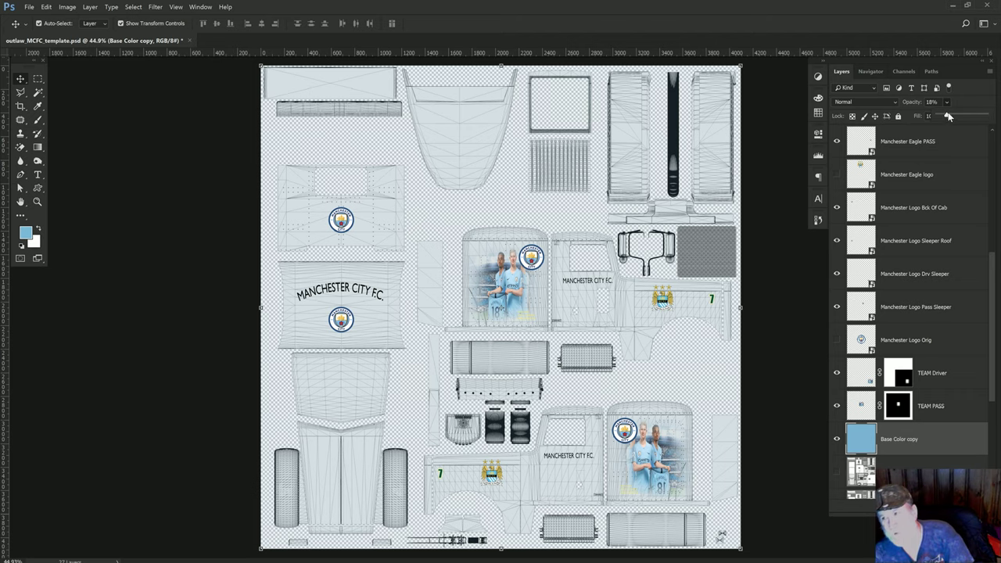
drag(952, 113, 994, 115)
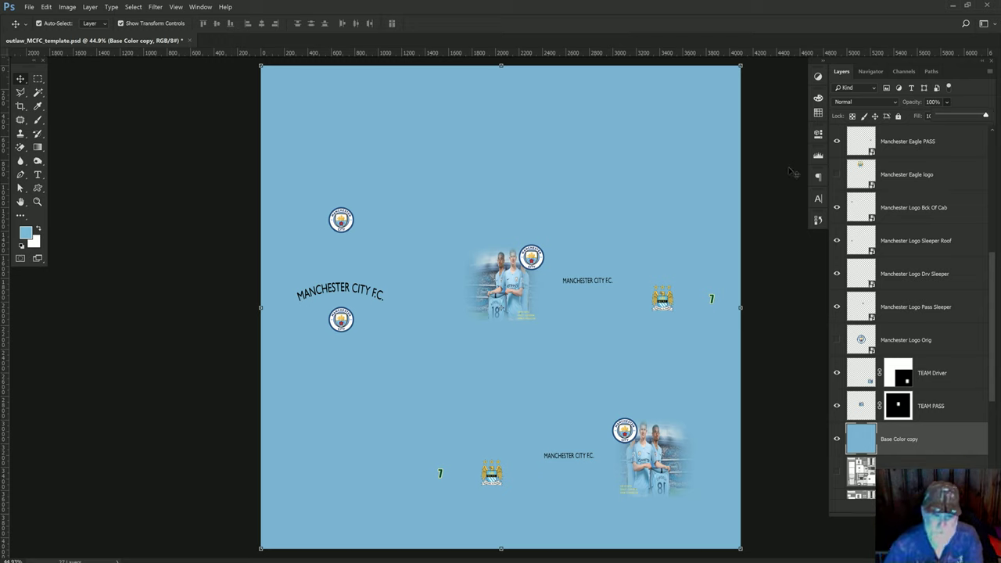
Step: Save the outlaw_MCFC_template.psd document with the current changes
scroll(832, 368, up, 1)
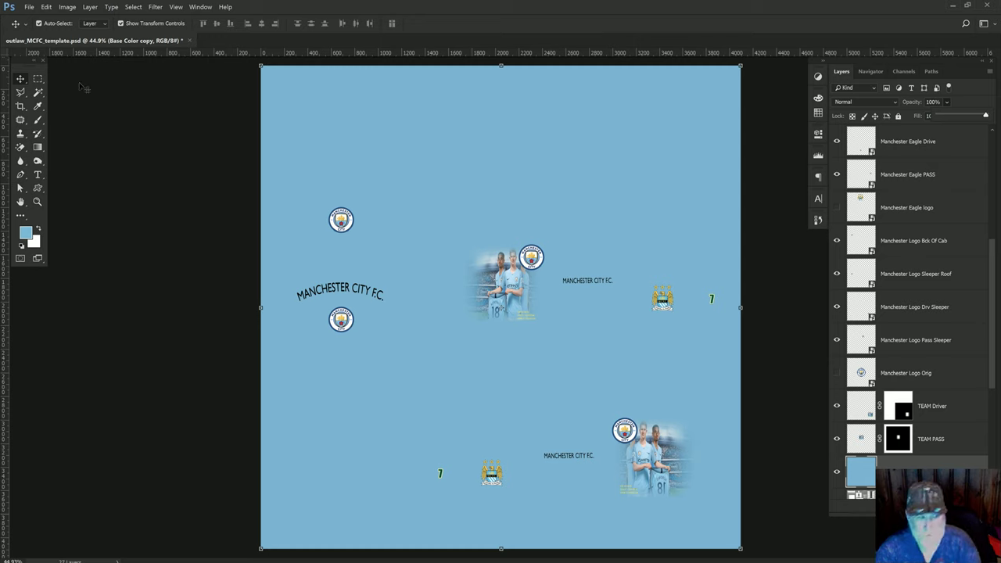
click(29, 7)
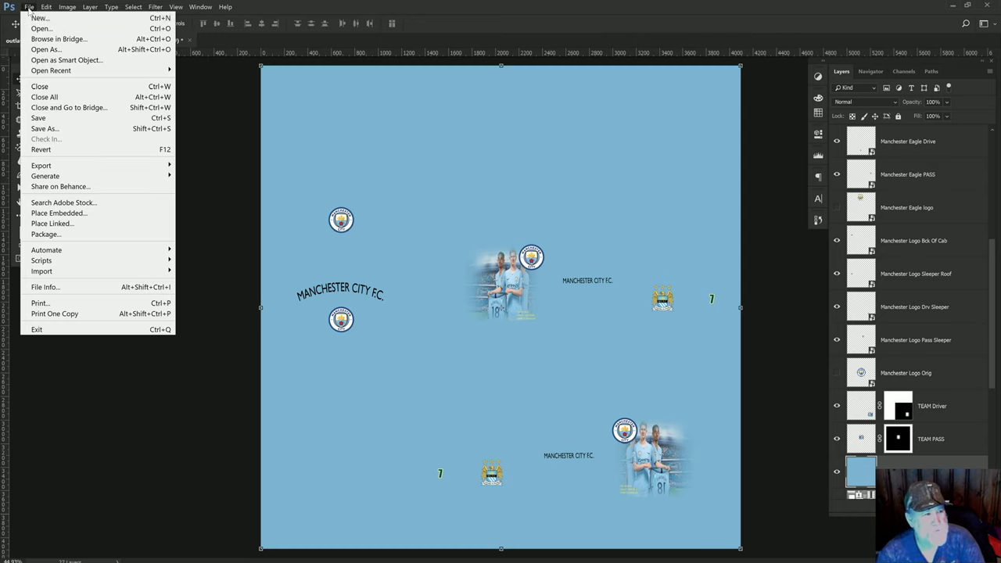
click(61, 119)
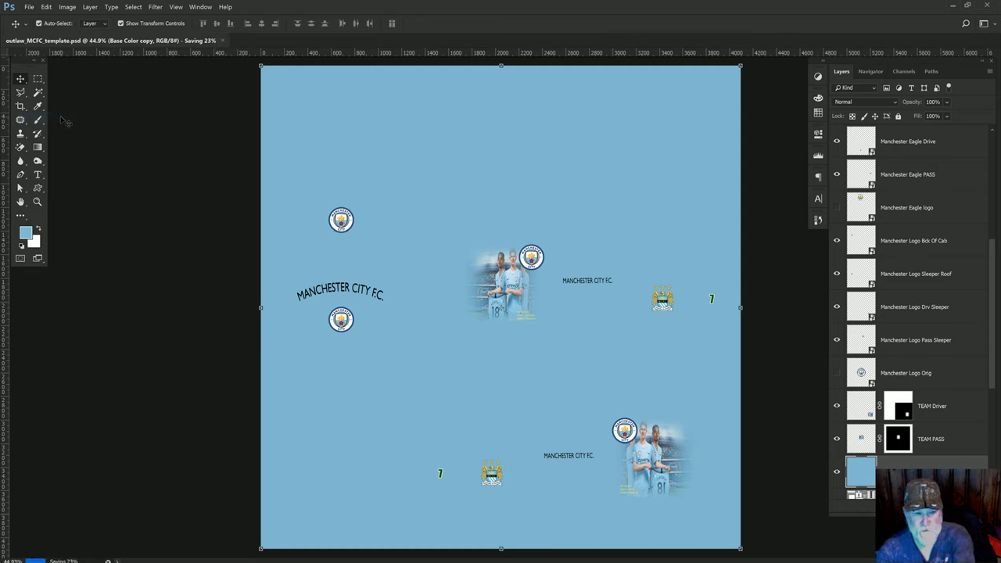
Step: Save the document as a copy named outlaw_MCFC_Blue in the DDS folder, in Photoshop format with Maximize Compatibility
click(29, 7)
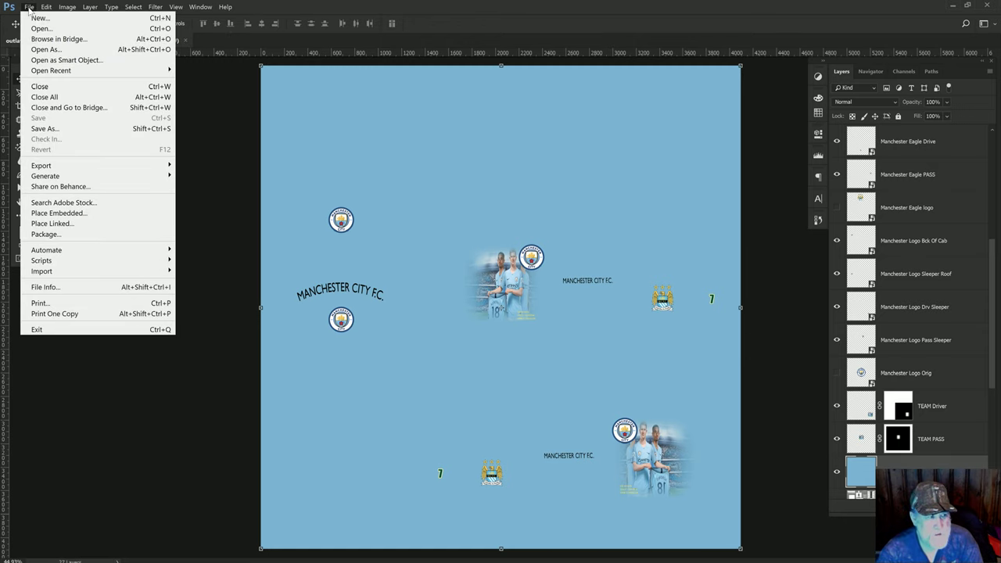
click(44, 128)
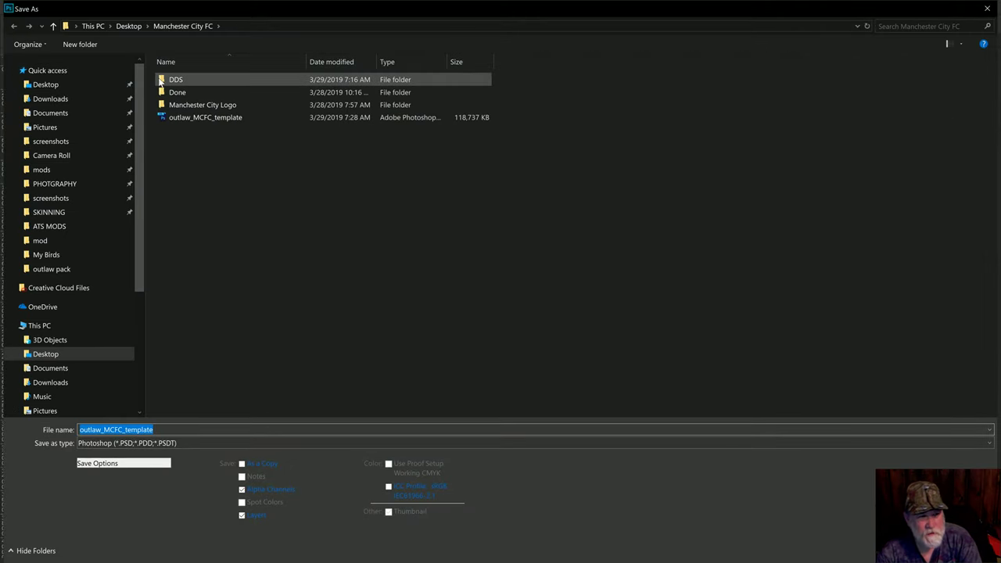
click(164, 83)
double_click(164, 81)
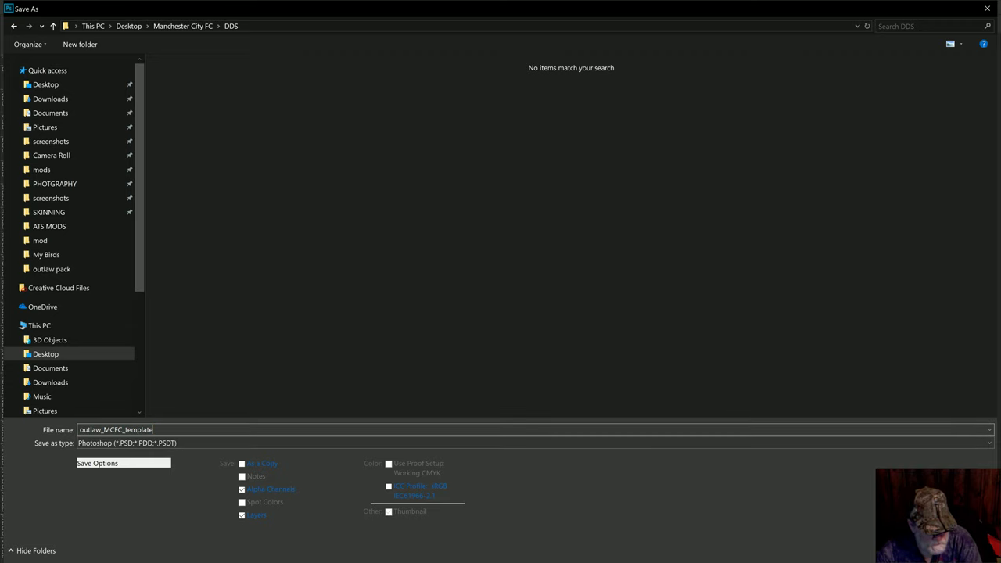
key(ctrl+shift+Left)
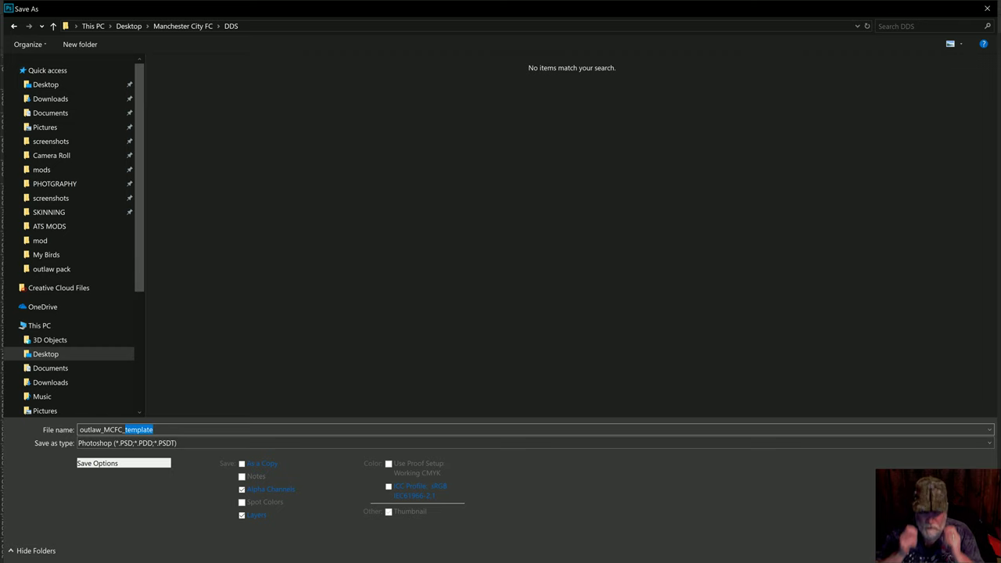
text(Blue)
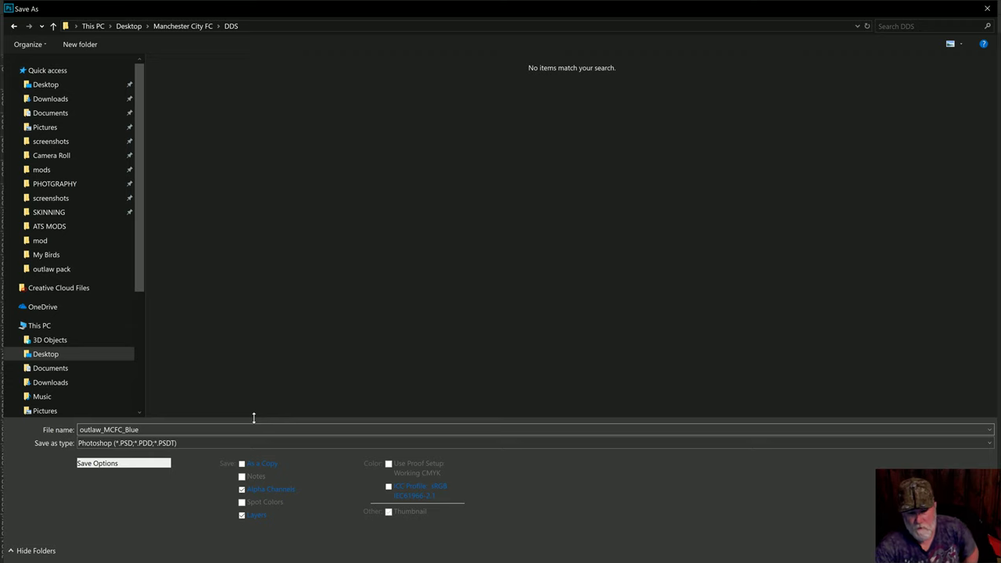
click(242, 464)
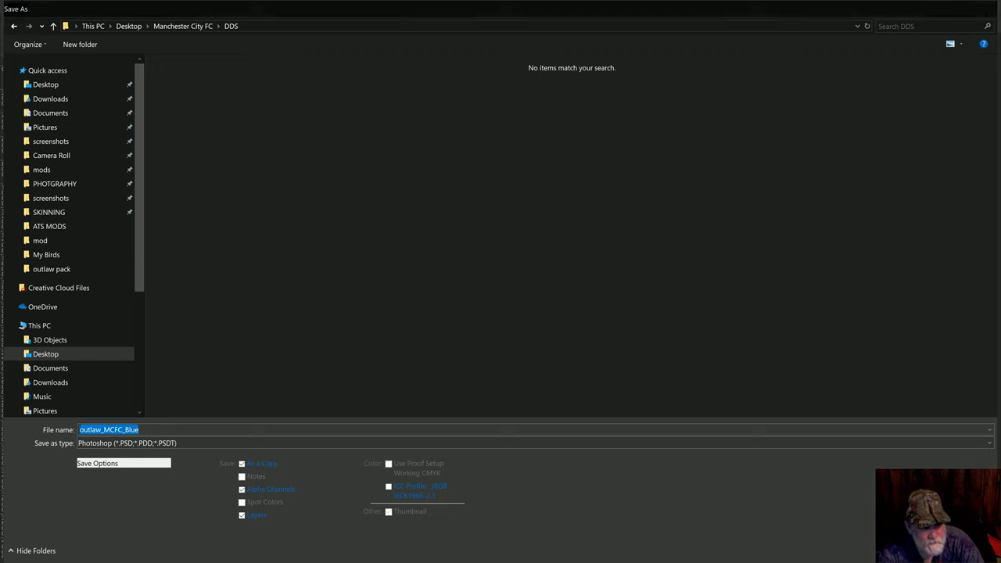
key(Return)
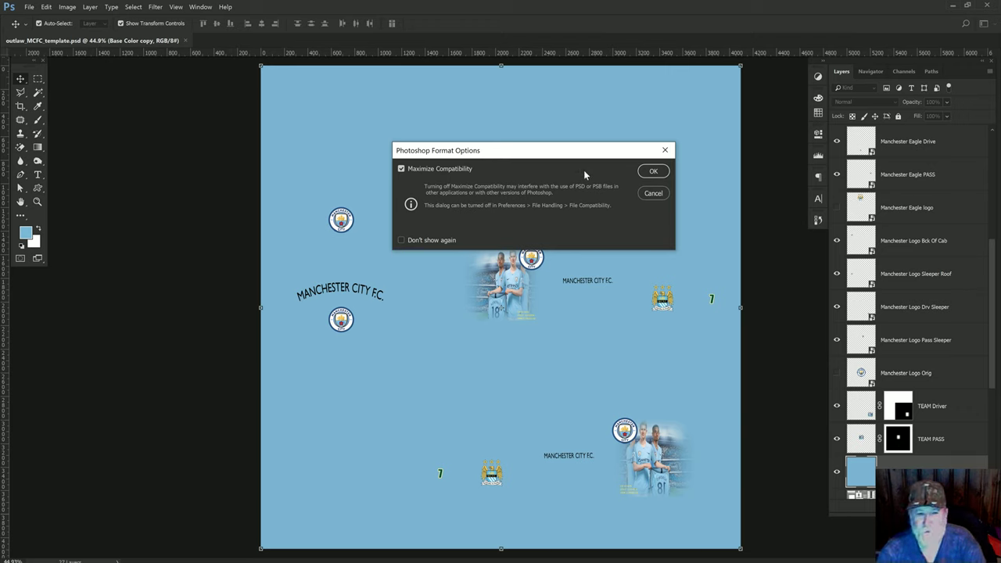
click(655, 172)
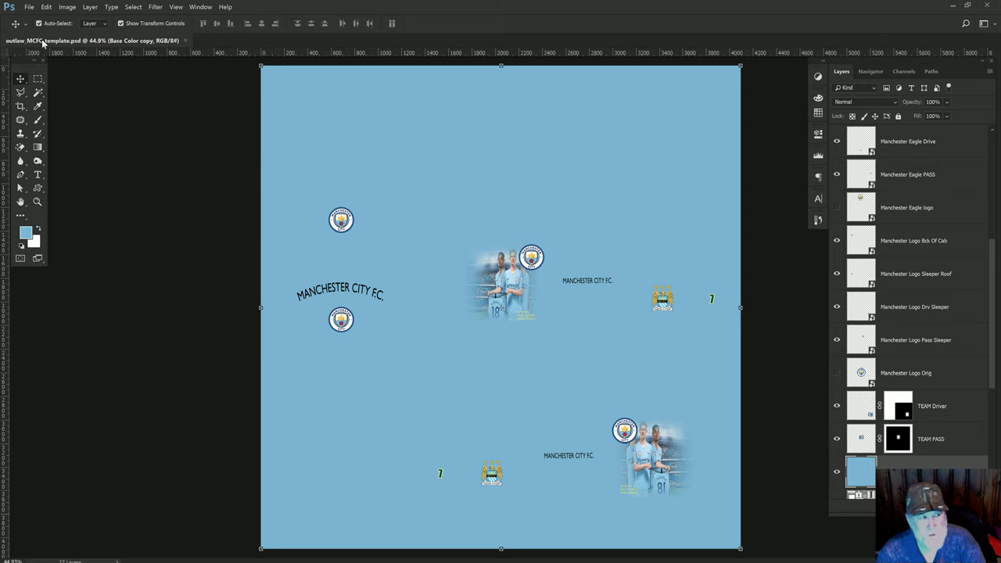
Step: Begin a Save As of the template and delete the outlaw_MCFC_Blue Photoshop file from the DDS folder
click(31, 10)
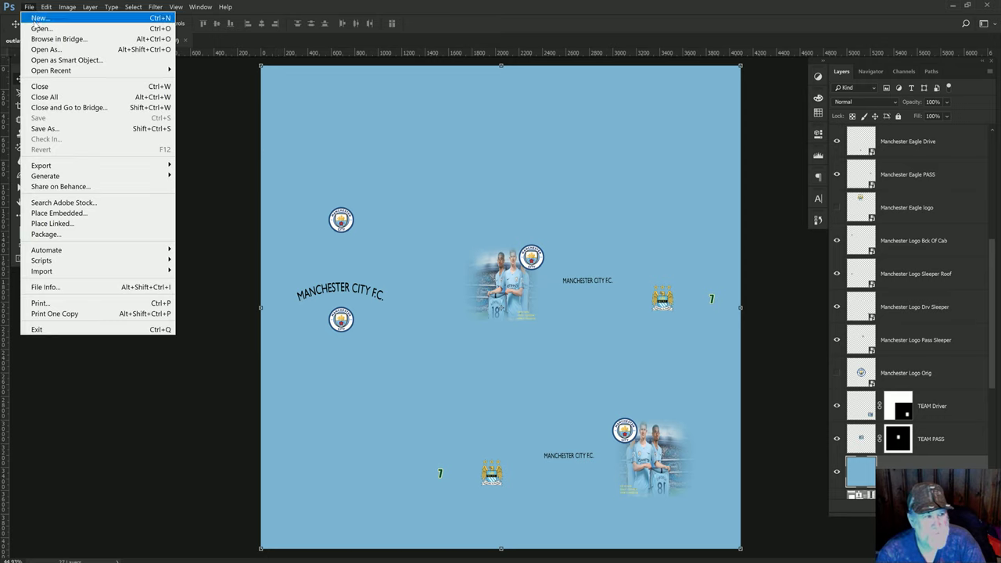
click(68, 127)
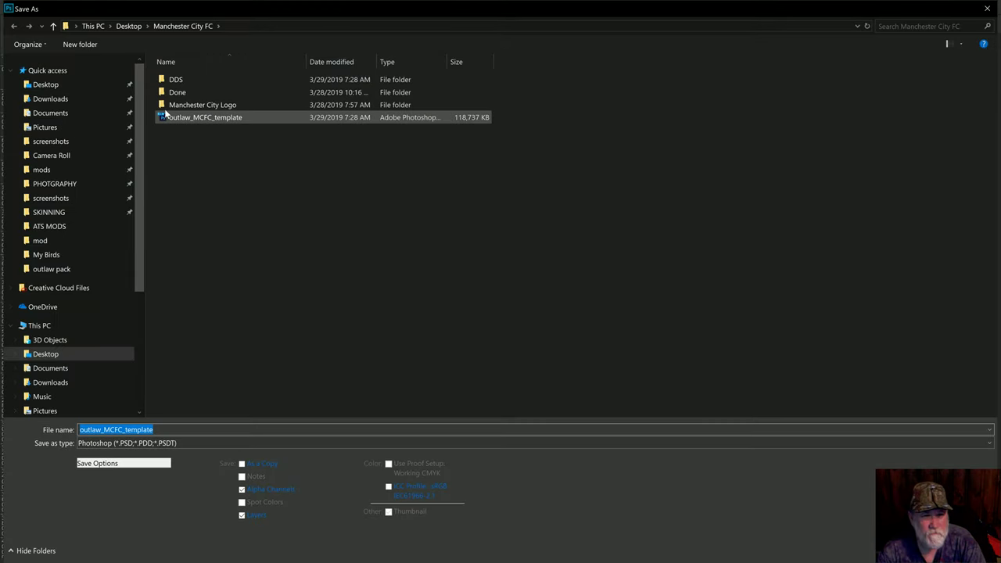
double_click(162, 82)
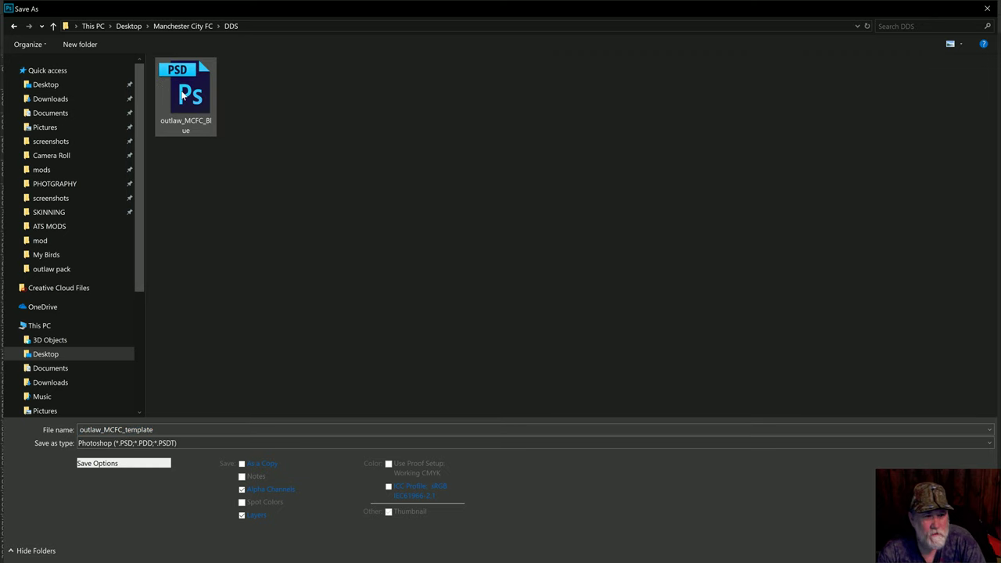
click(182, 94)
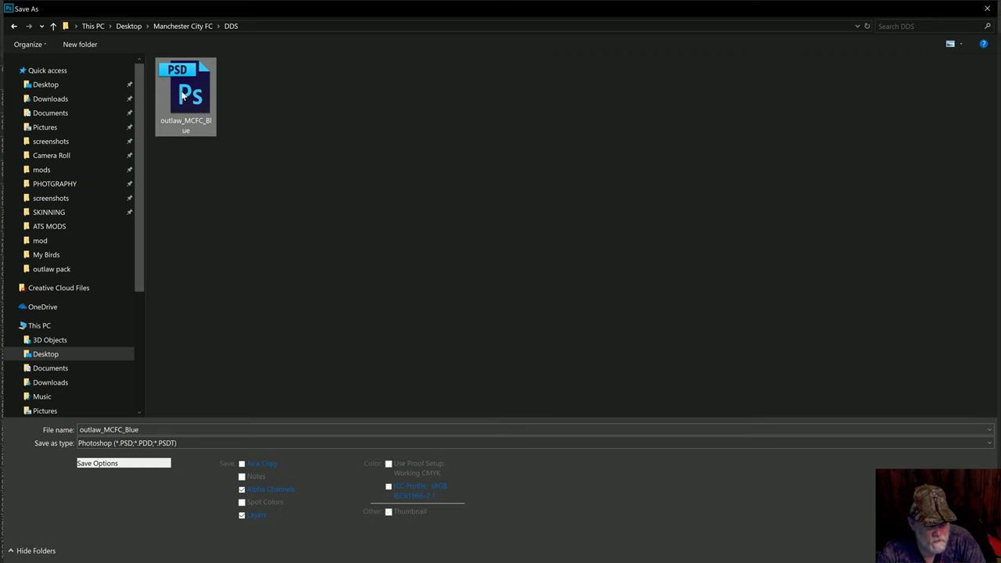
right_click(182, 93)
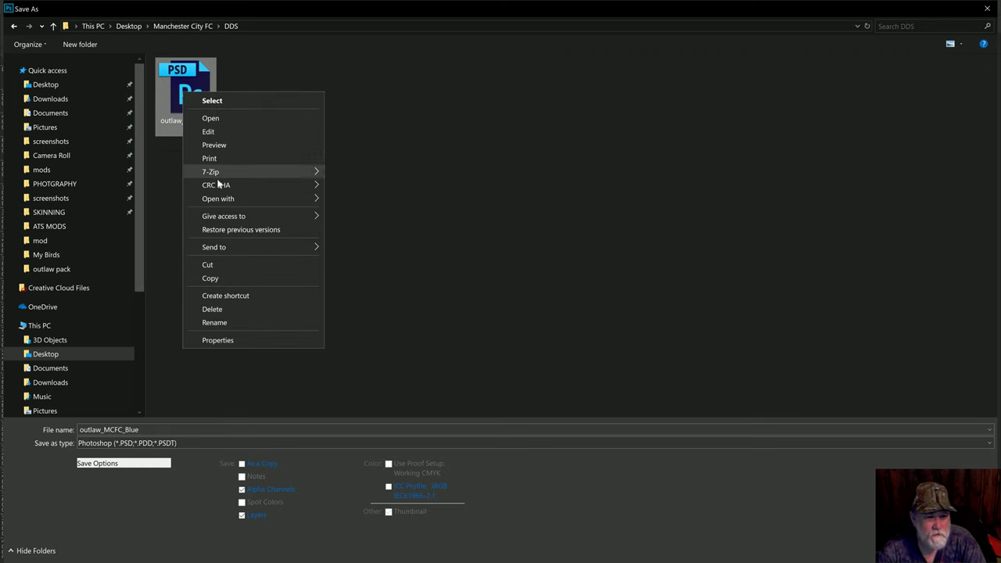
click(227, 309)
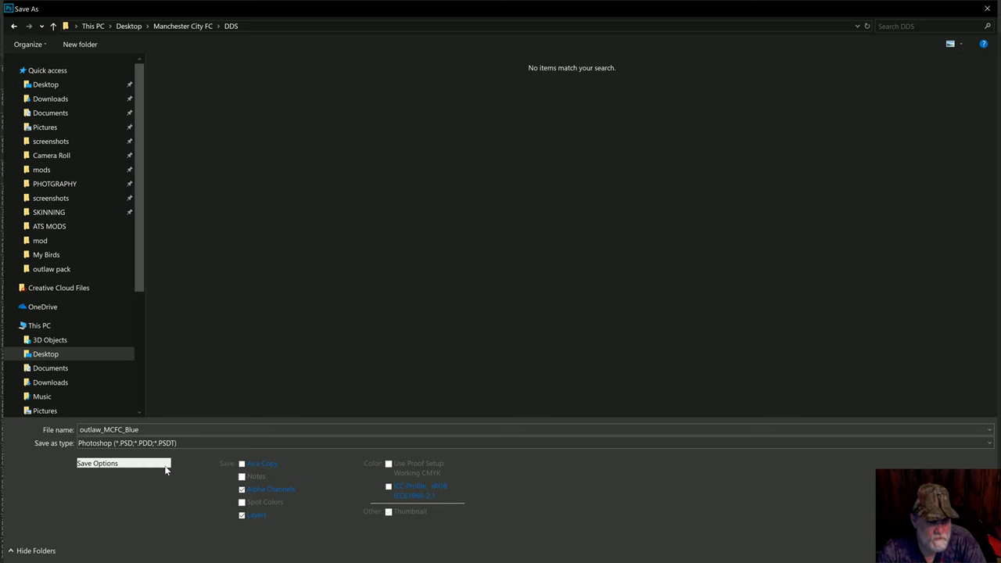
Step: Save the skin in D3D/DDS format as outlaw_MCFC_Blue1 in the DDS folder, declining to replace the existing outlaw_MCFC_Blue file
click(152, 442)
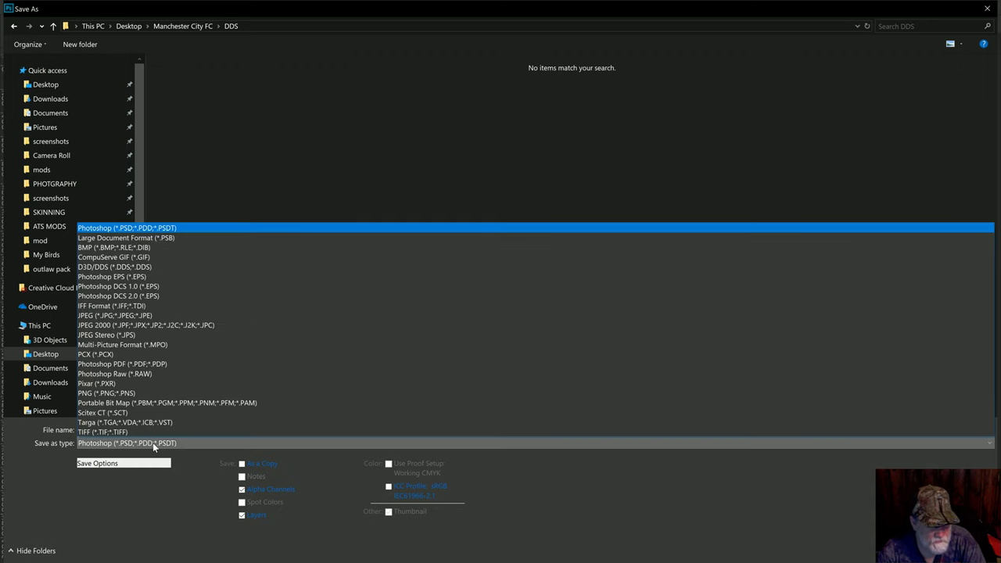
click(144, 269)
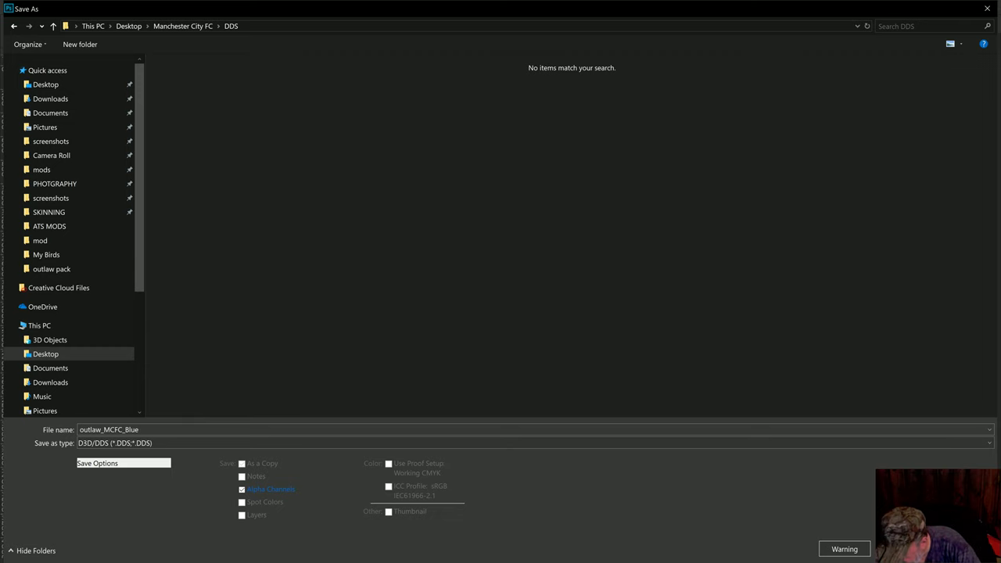
key(Return)
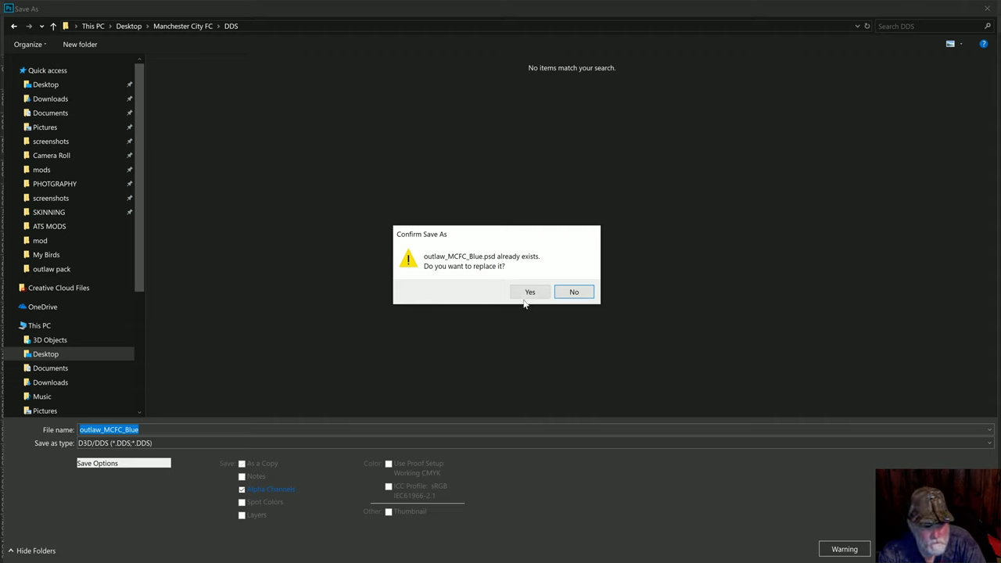
click(573, 292)
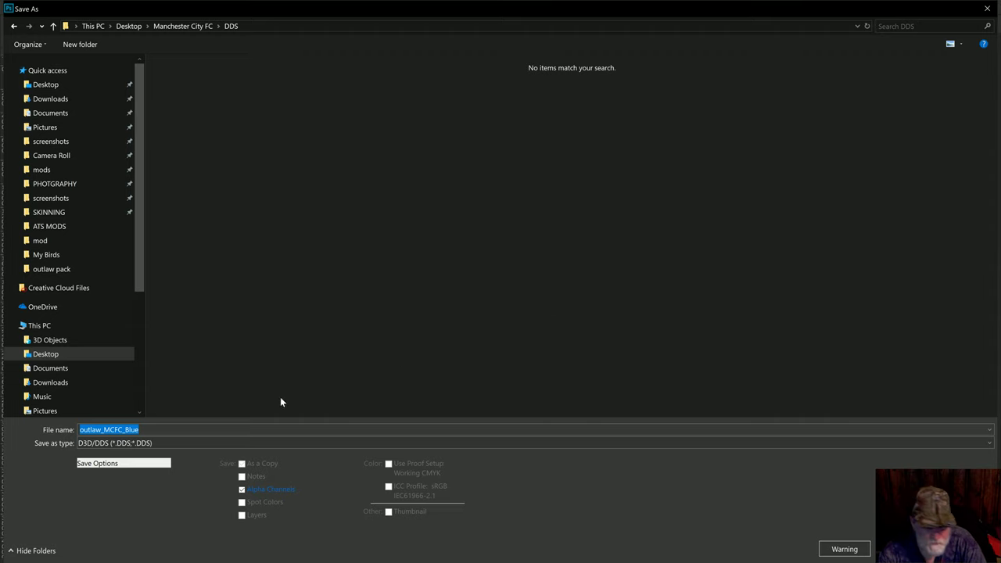
click(141, 429)
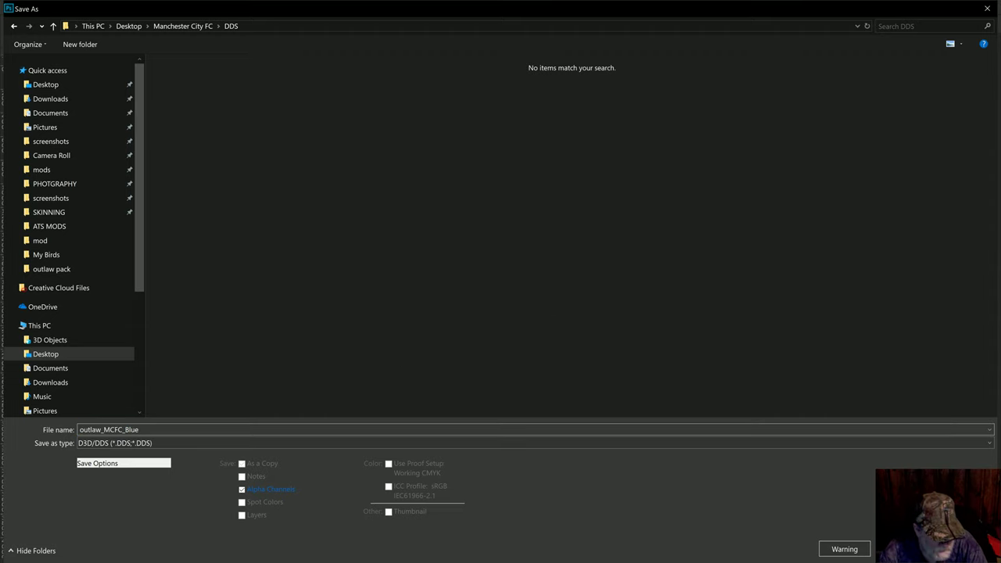
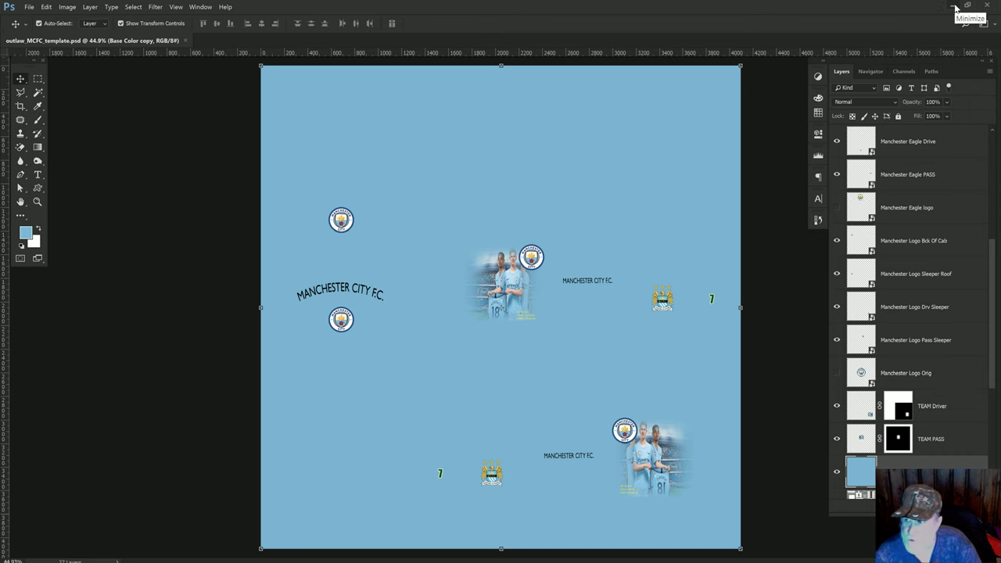
Step: Switch to ATS Mods Studio and choose the Outlaw Peterbilt Custom 379 as the base truck
click(955, 7)
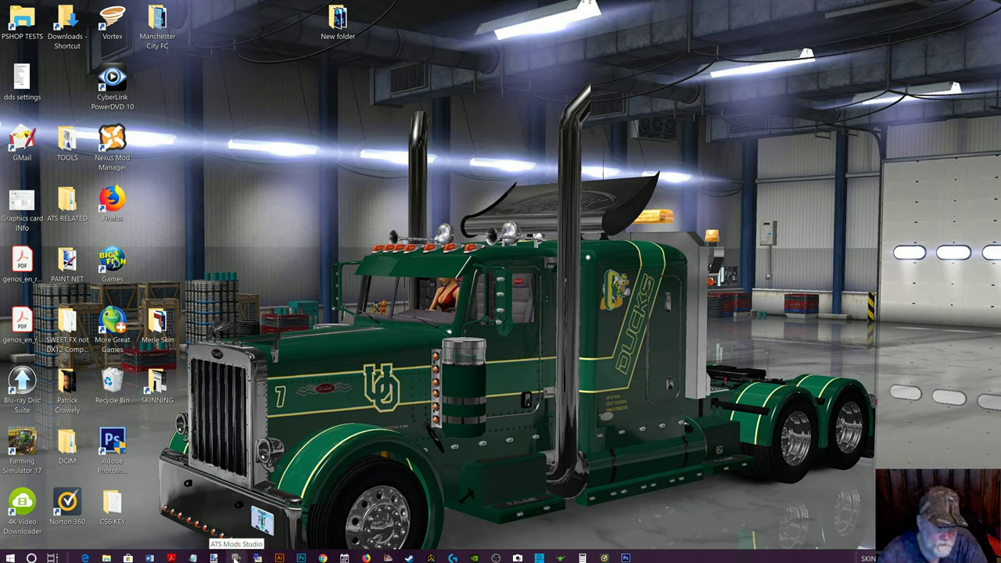
click(235, 558)
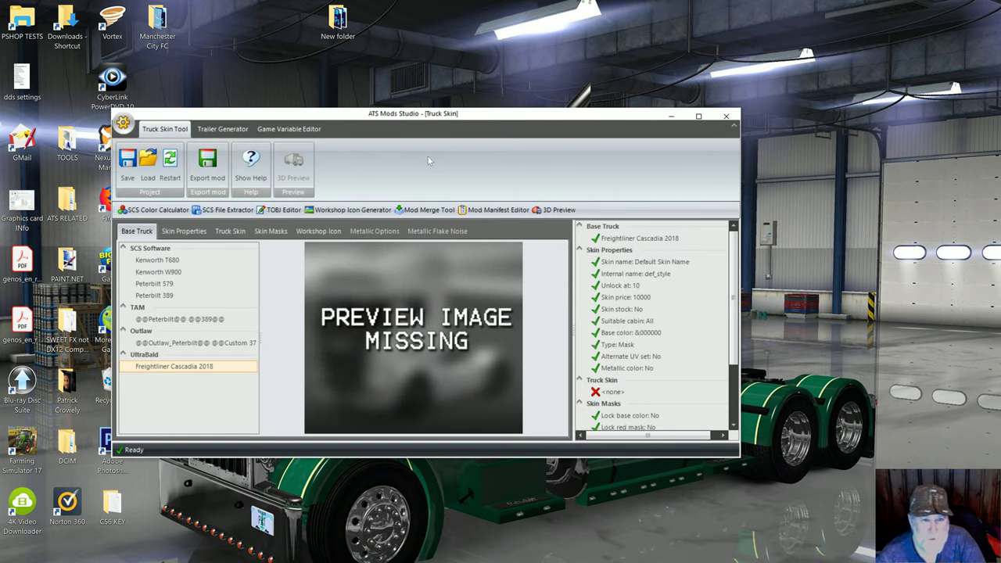
drag(508, 116, 548, 80)
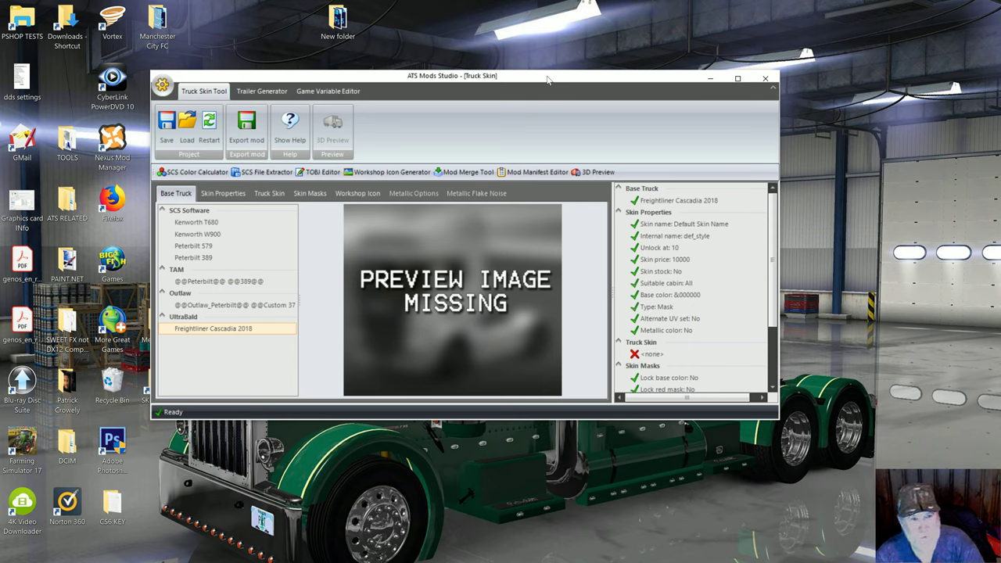
click(227, 321)
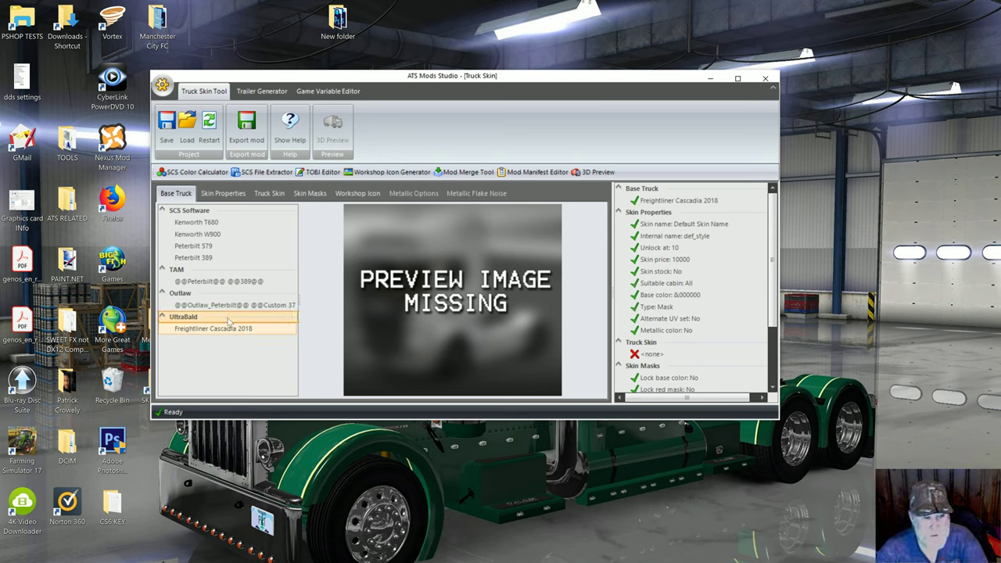
click(231, 307)
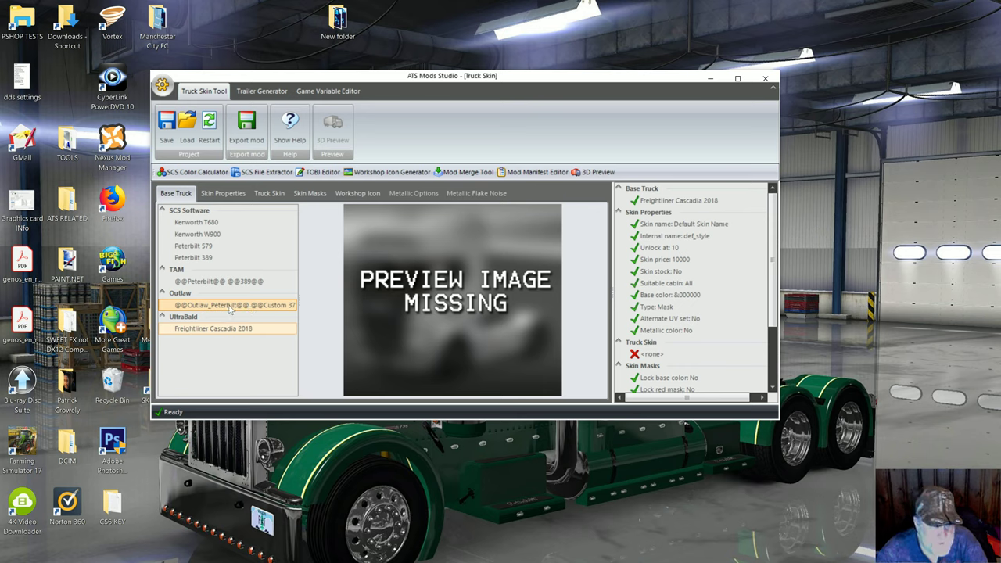
click(225, 308)
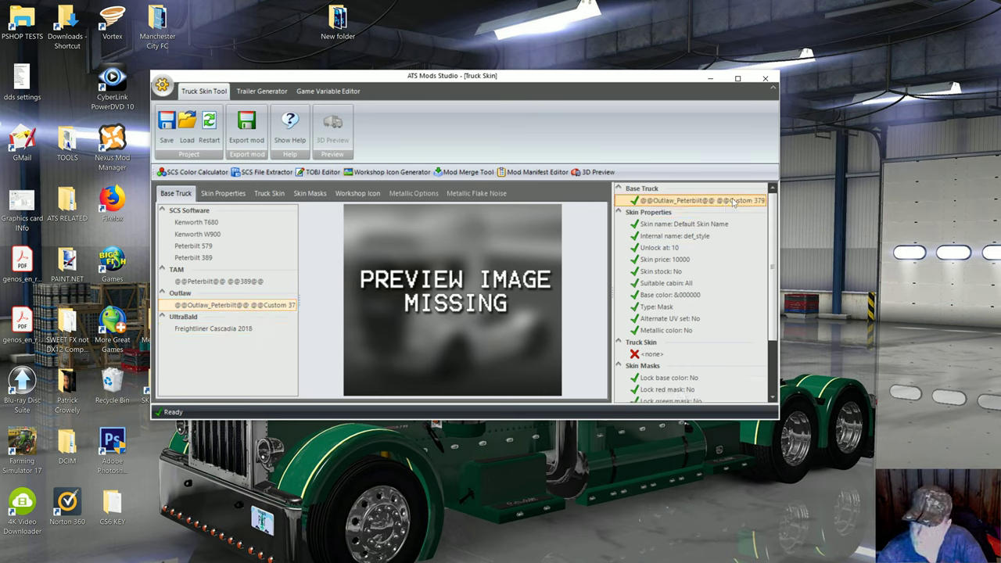
Step: Load outlaw_MCFC_Blue1.dds from the DDS folder of Manchester City FC on the Desktop as the truck skin image
scroll(700, 270, down, 2)
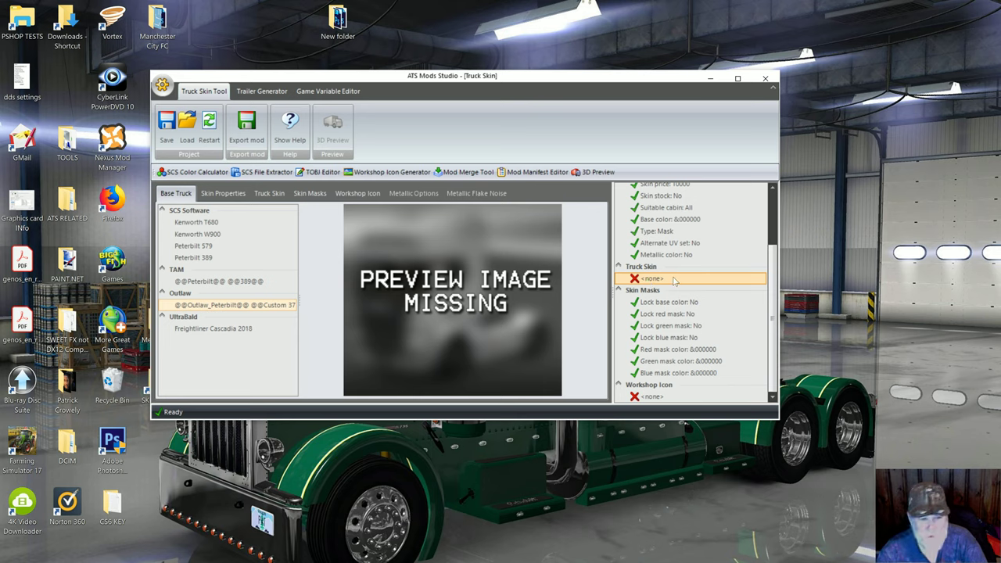
click(269, 193)
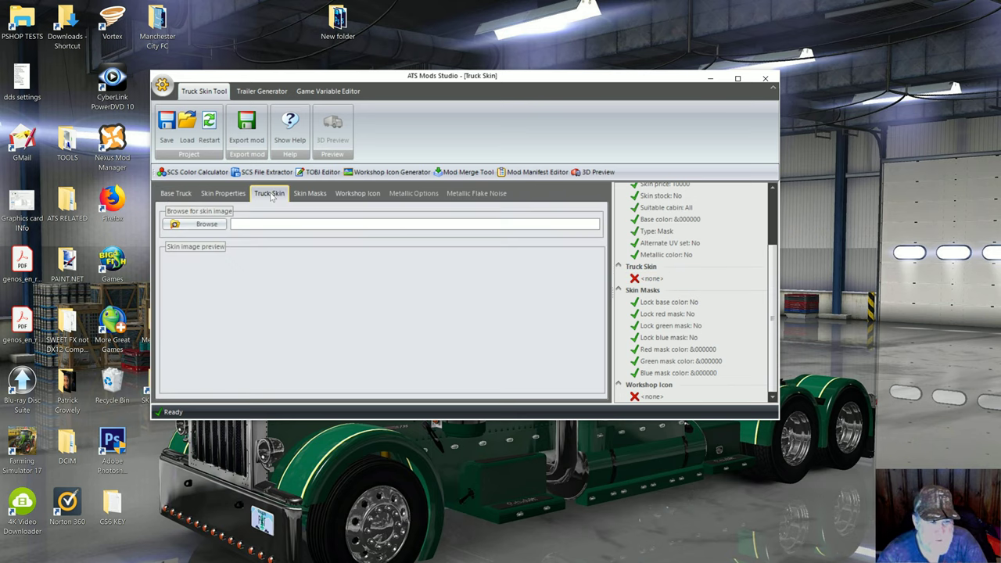
click(195, 228)
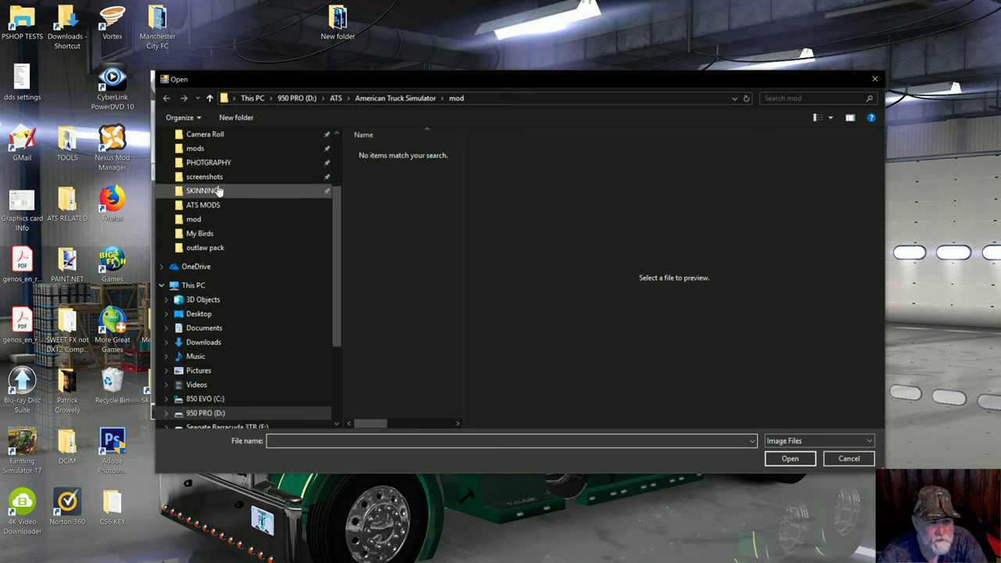
scroll(199, 190, up, 3)
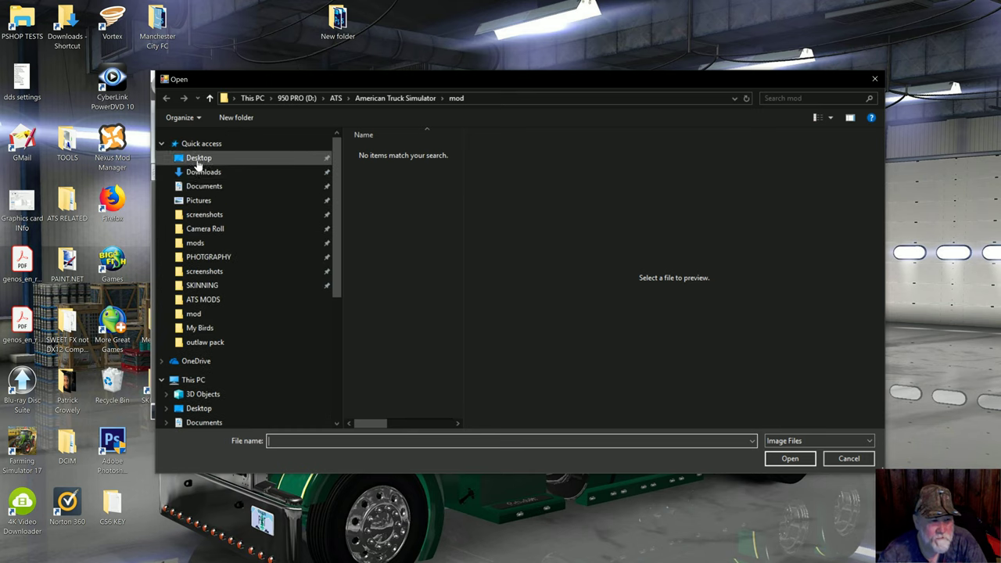
click(199, 159)
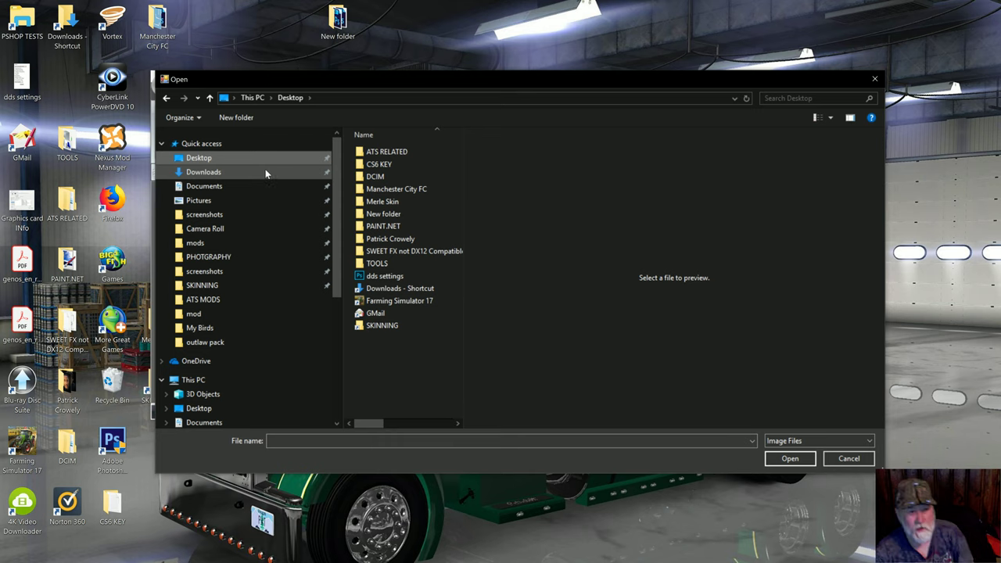
double_click(360, 189)
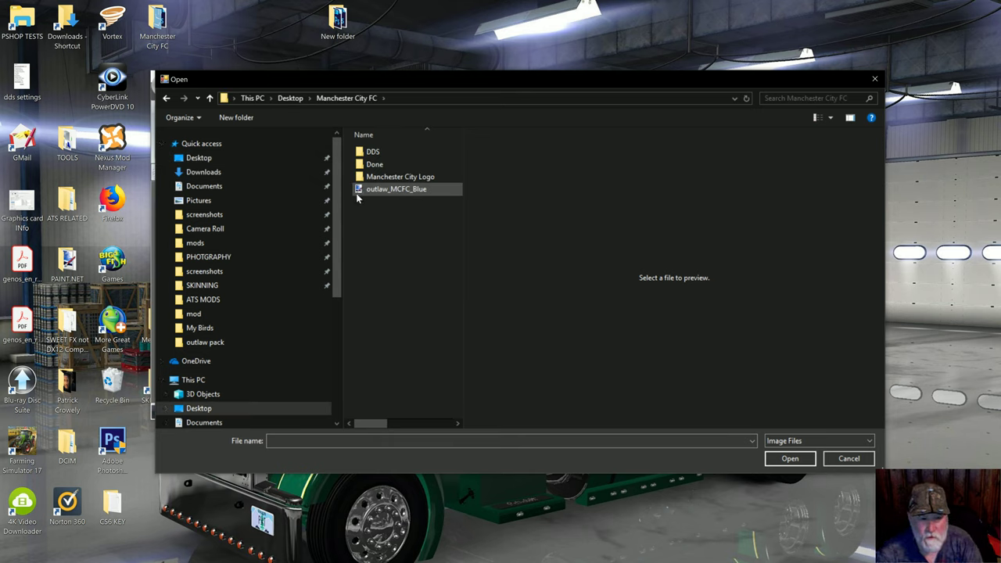
double_click(357, 155)
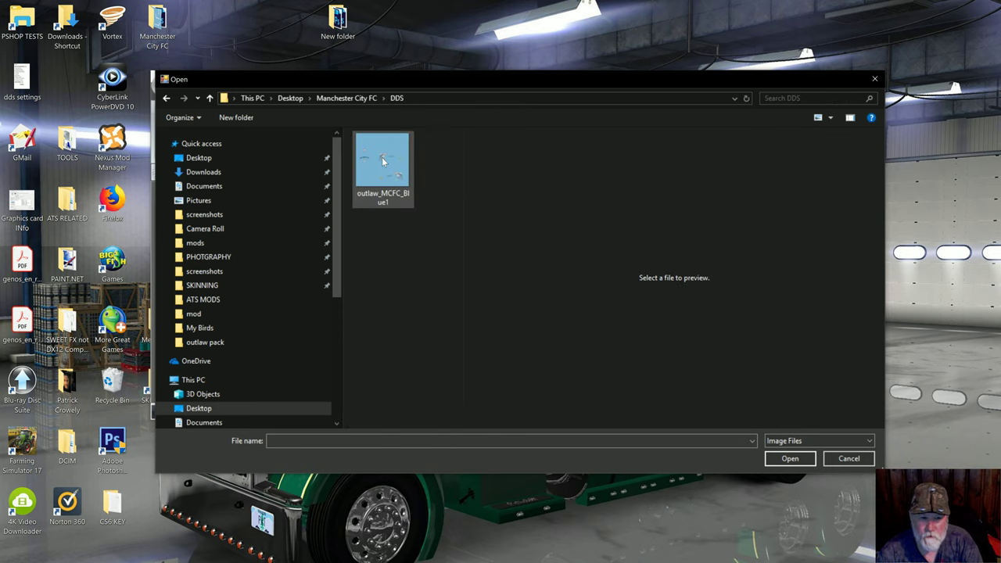
click(381, 161)
click(792, 459)
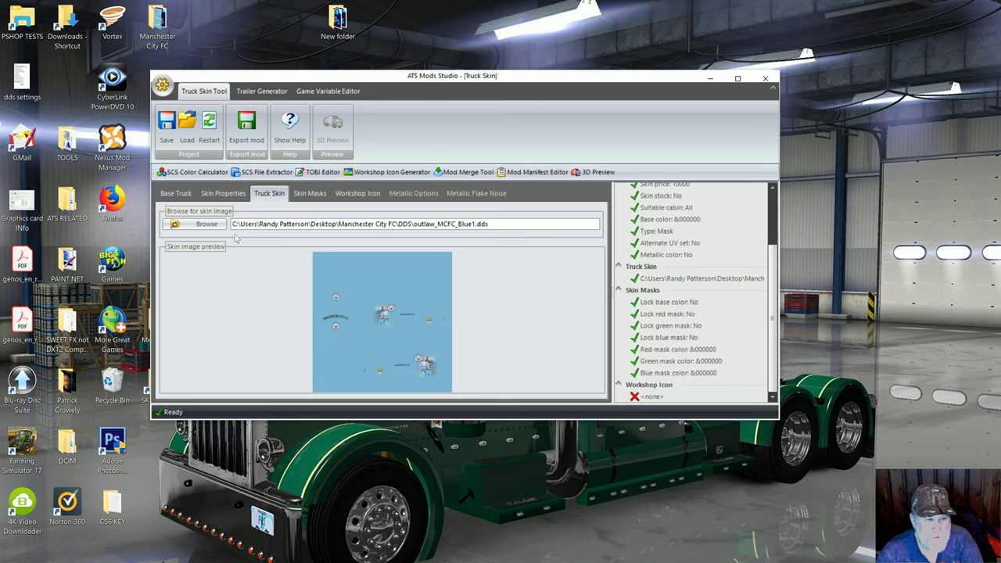
Step: Recheck the base truck selection and set the skin name to man_fcb in the skin properties
click(177, 195)
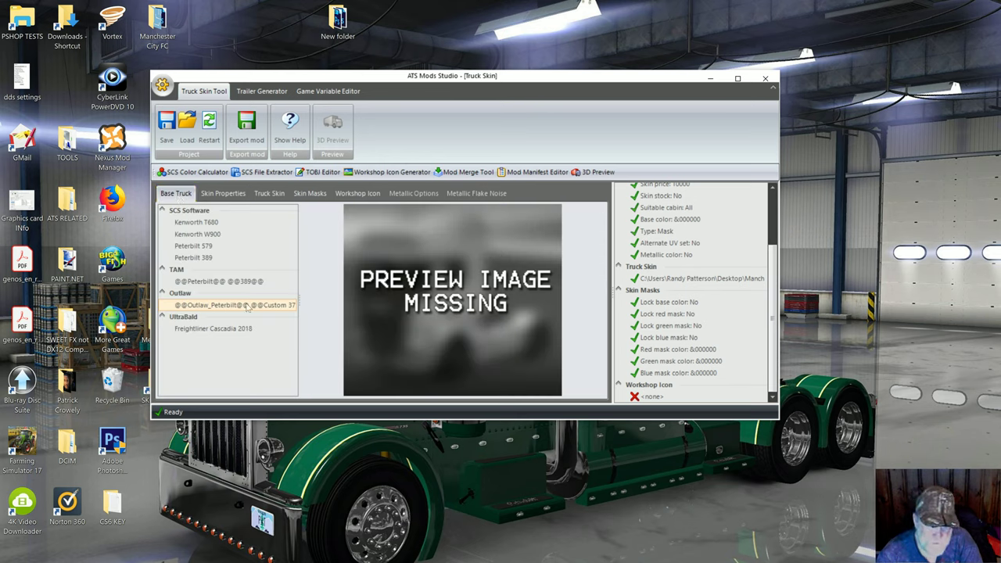
click(227, 195)
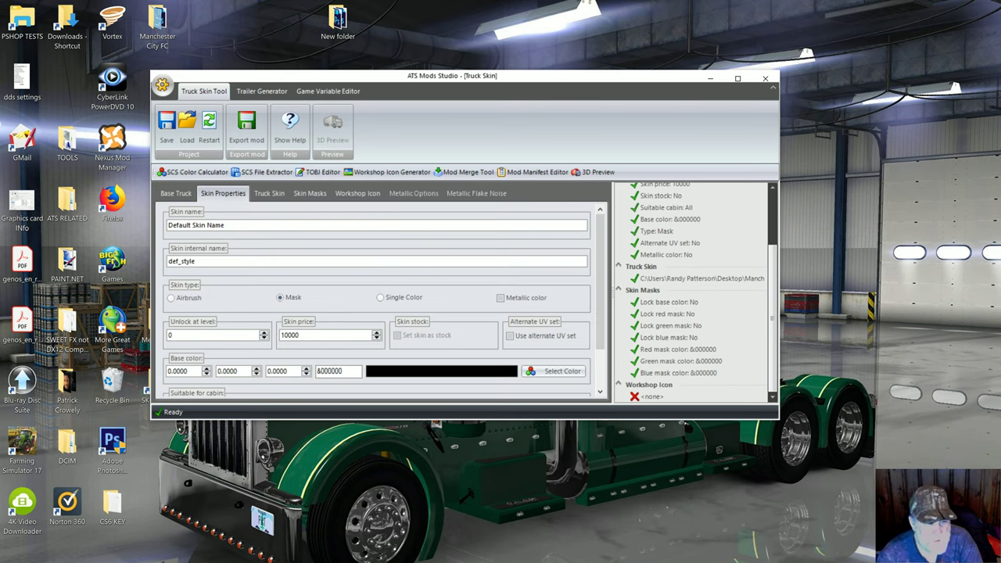
drag(225, 225, 159, 227)
click(169, 227)
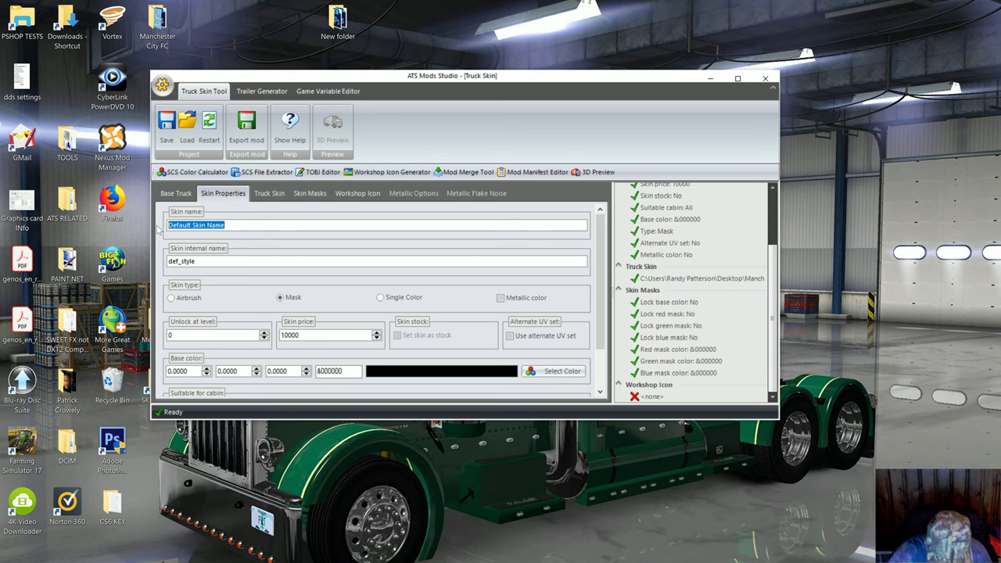
text(man)
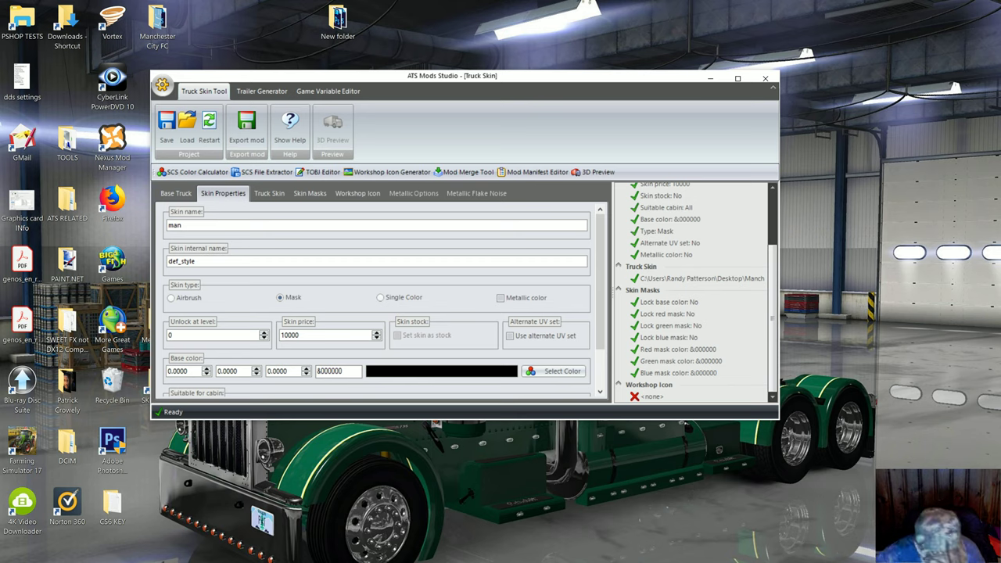
text(_)
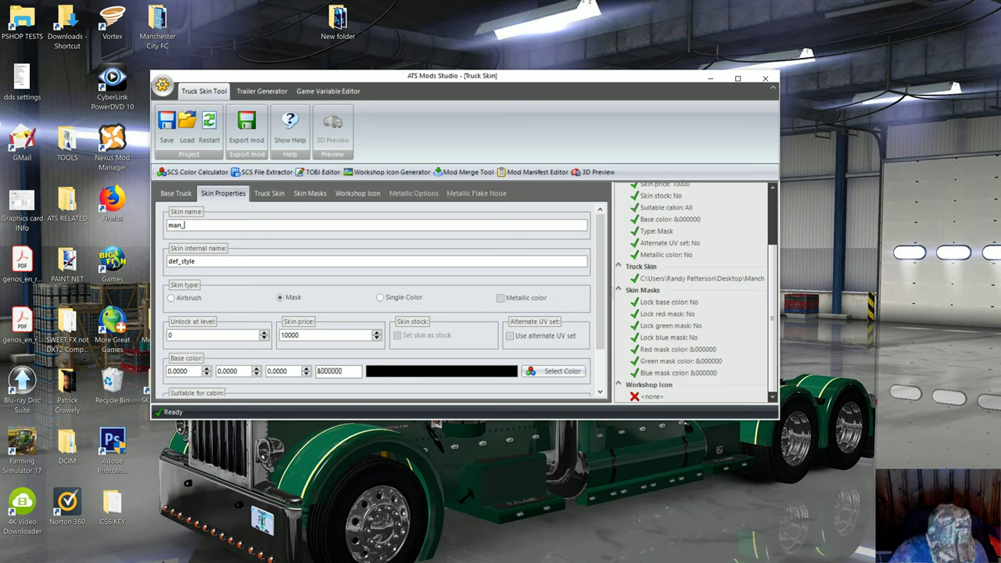
text(FC)
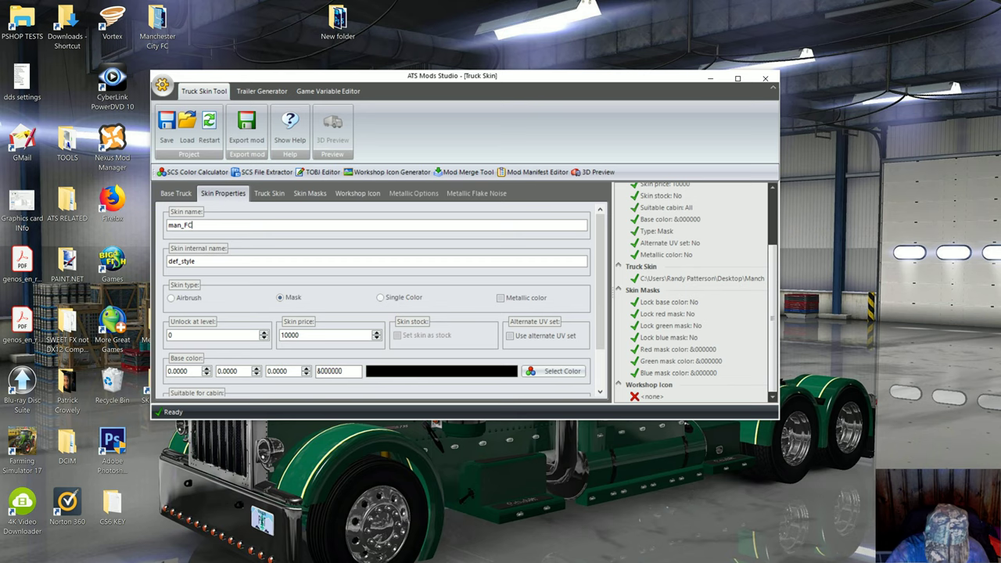
key(BackSpace)
key(BackSpace)
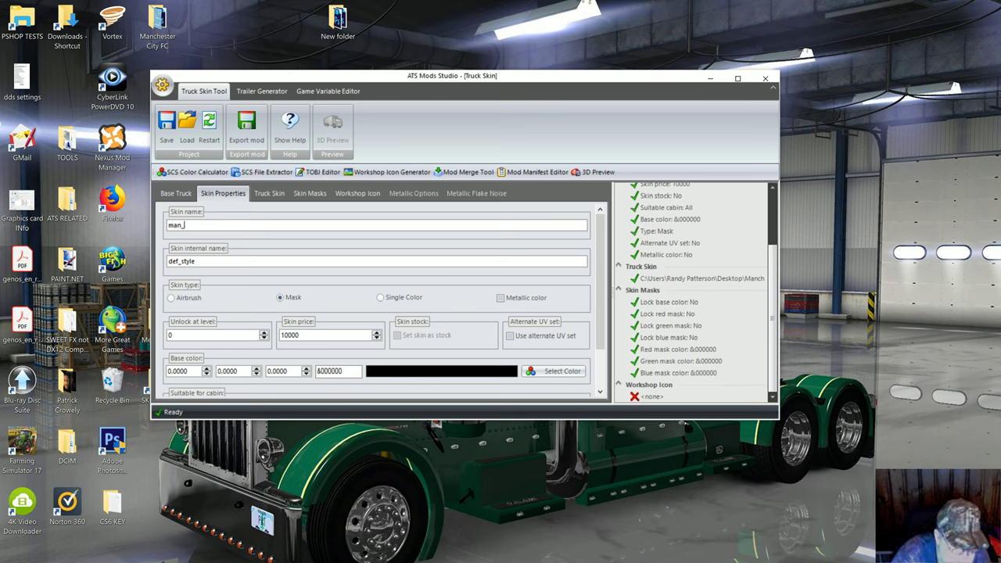
text(fcb)
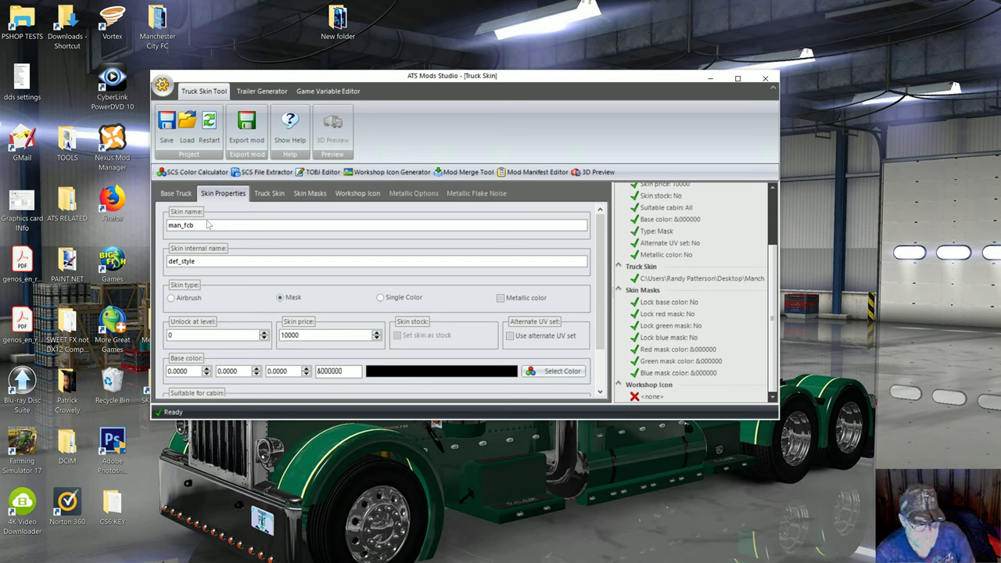
Step: Copy the skin name man_fcb into the skin's internal name, replacing the default def_style
key(shift+Left)
key(shift+Left)
key(shift+Left)
key(shift+Left)
key(shift+Left)
key(shift+Left)
key(shift+Left)
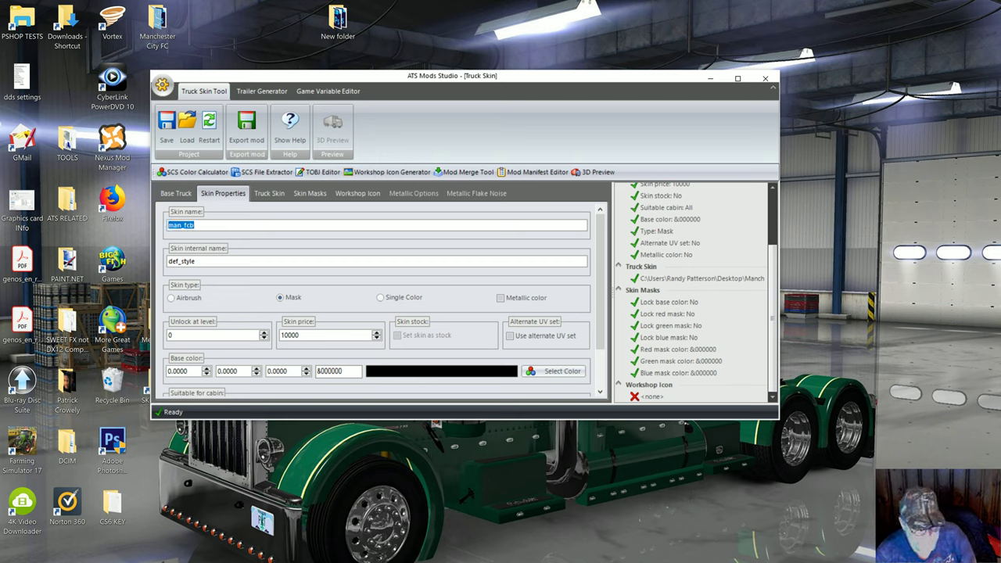
right_click(183, 226)
click(205, 263)
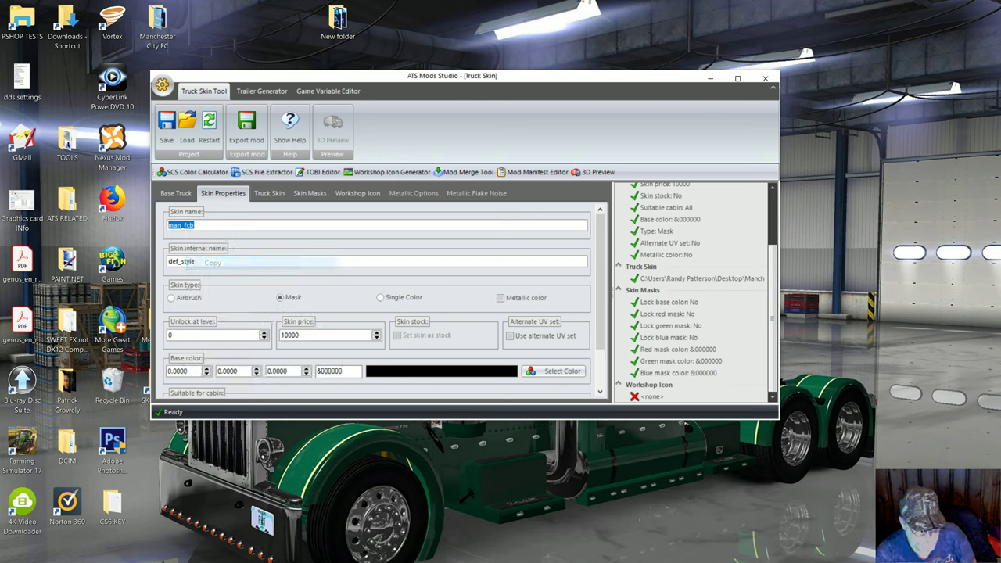
key(Tab)
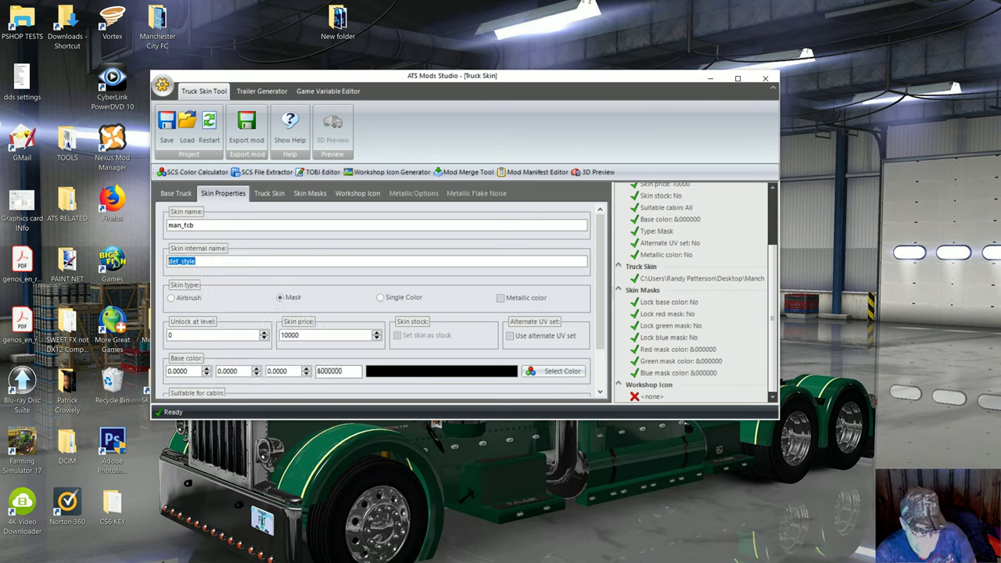
right_click(175, 261)
click(210, 313)
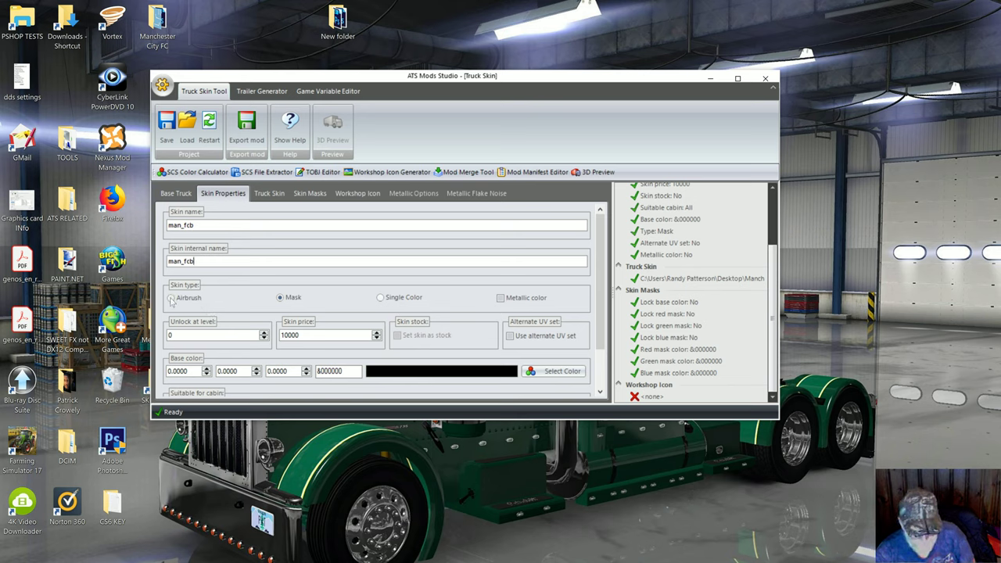
Step: Set the skin type to Airbrush and the skin price to 1, and check the suitable cabins and base truck
click(172, 299)
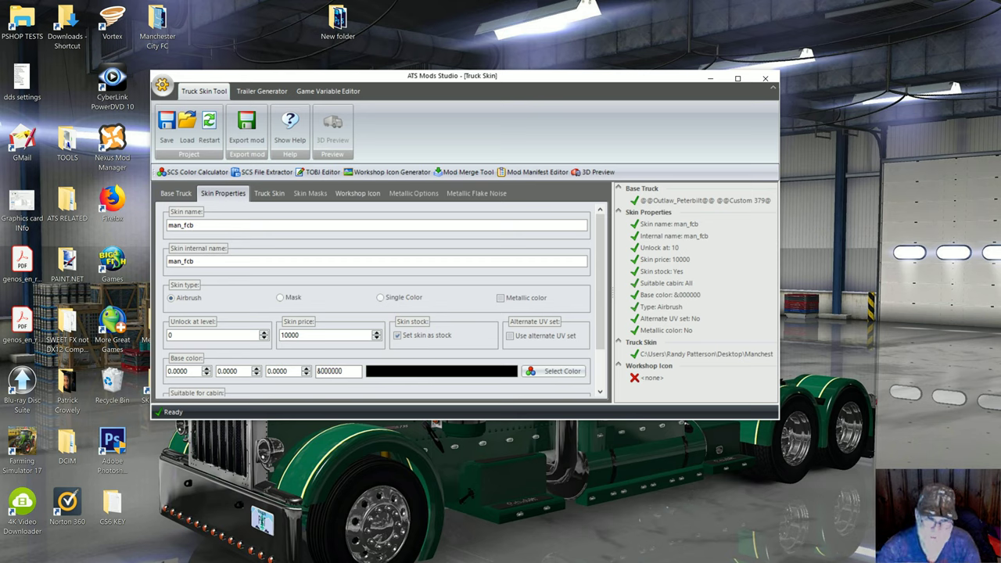
key(Tab)
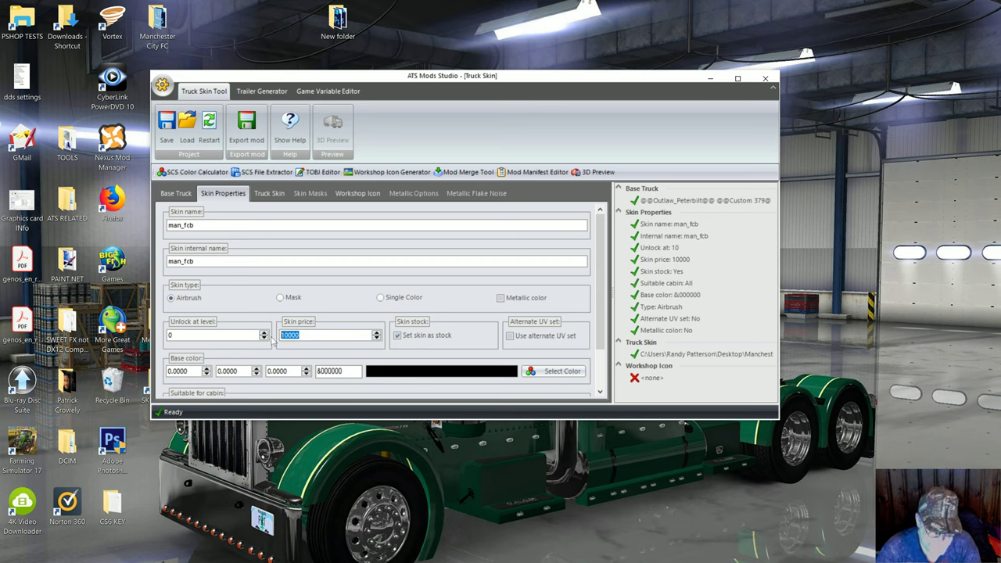
text(1)
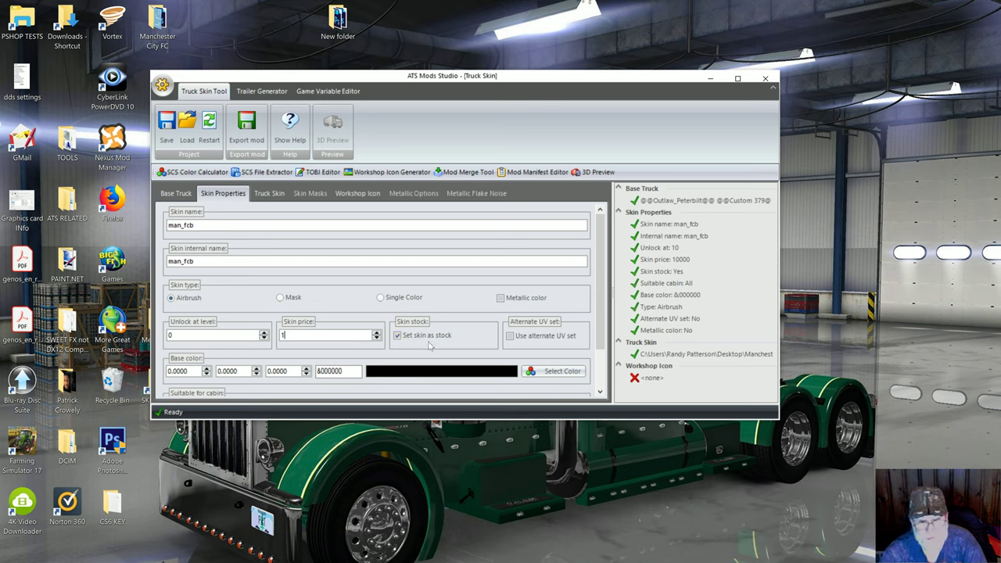
scroll(426, 346, down, 2)
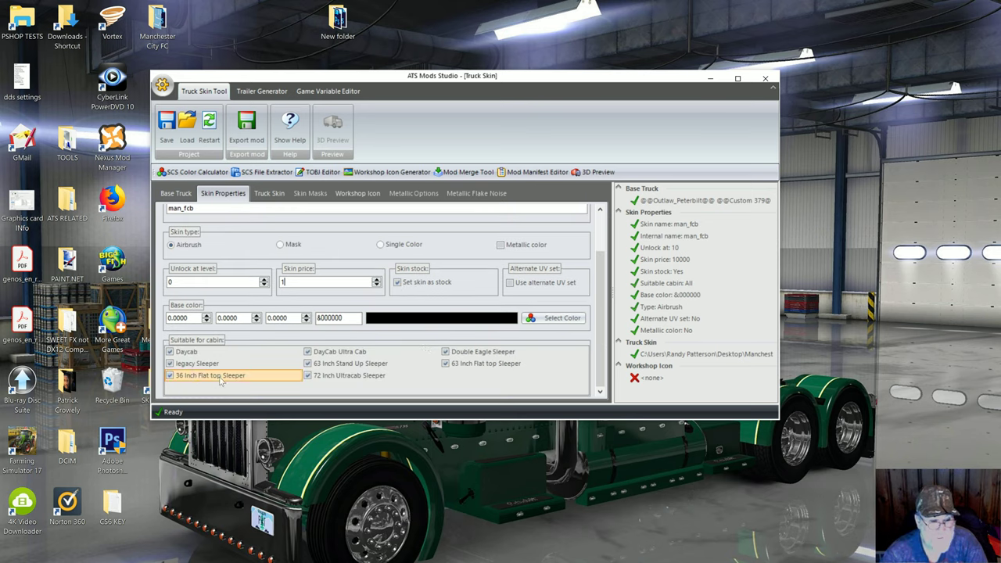
scroll(289, 229, up, 2)
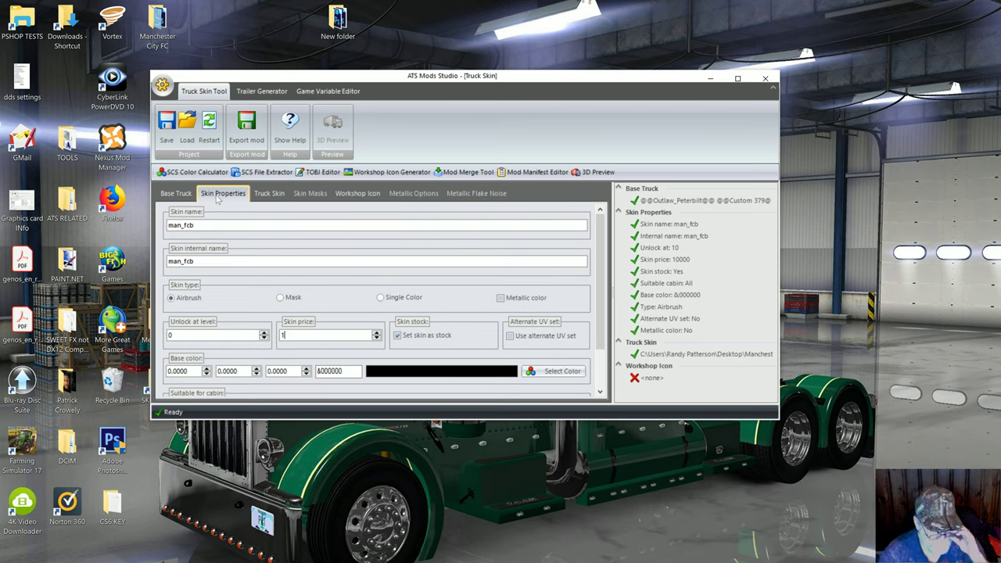
click(178, 195)
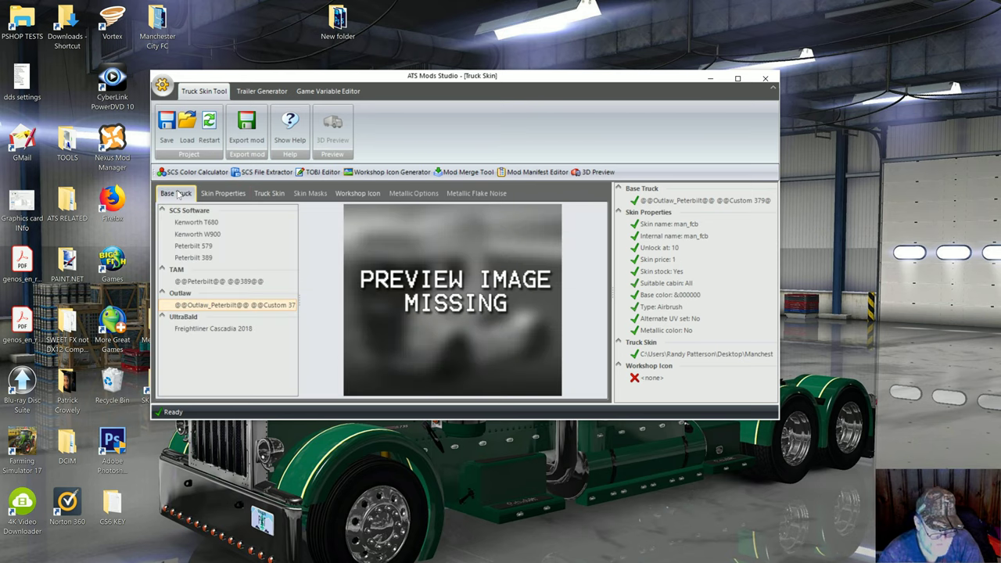
click(222, 194)
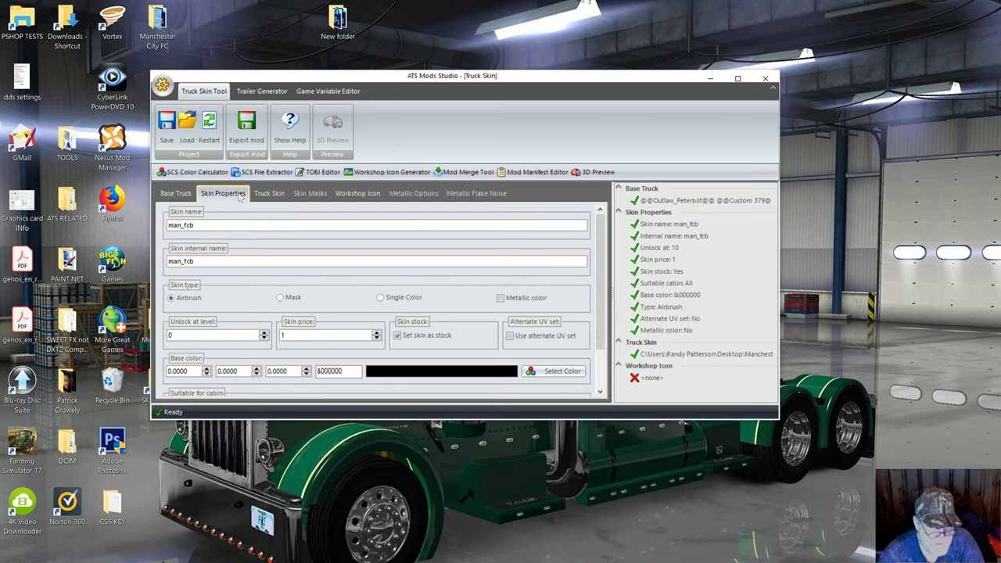
Step: Check the truck skin image and load RTP_SKINZ from the LOGOS folder of SKINNING as the workshop icon
click(270, 196)
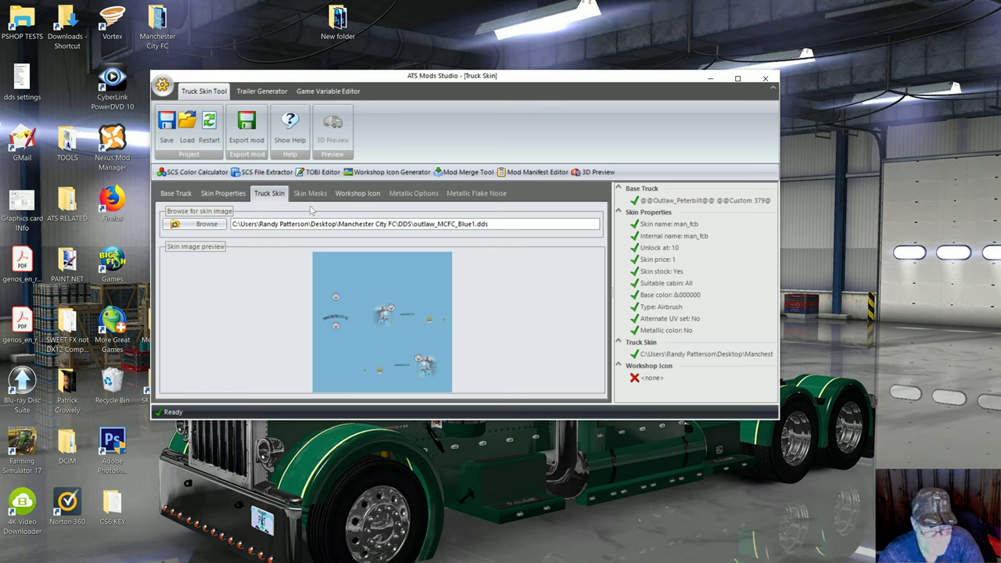
click(372, 195)
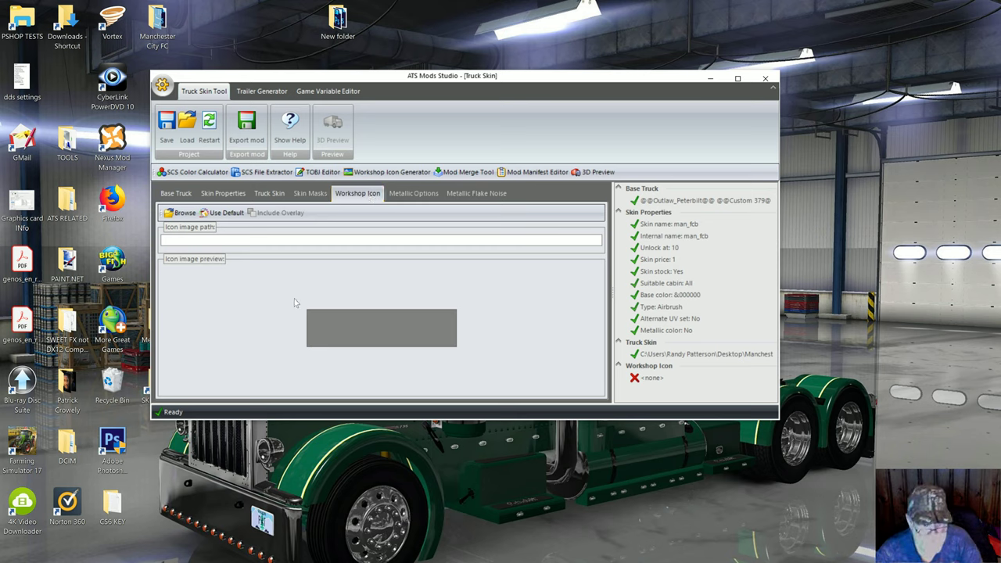
click(183, 213)
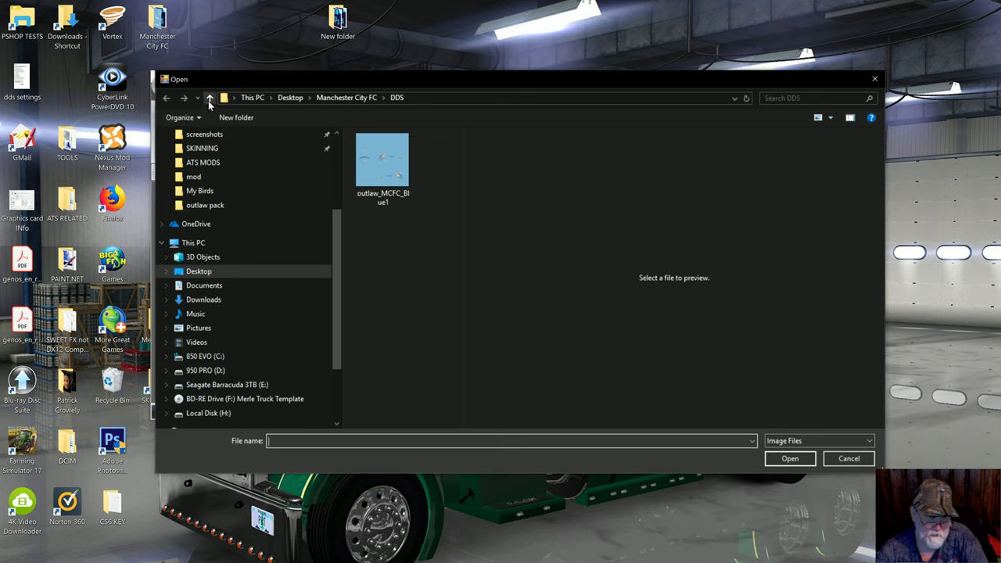
click(210, 99)
click(210, 99)
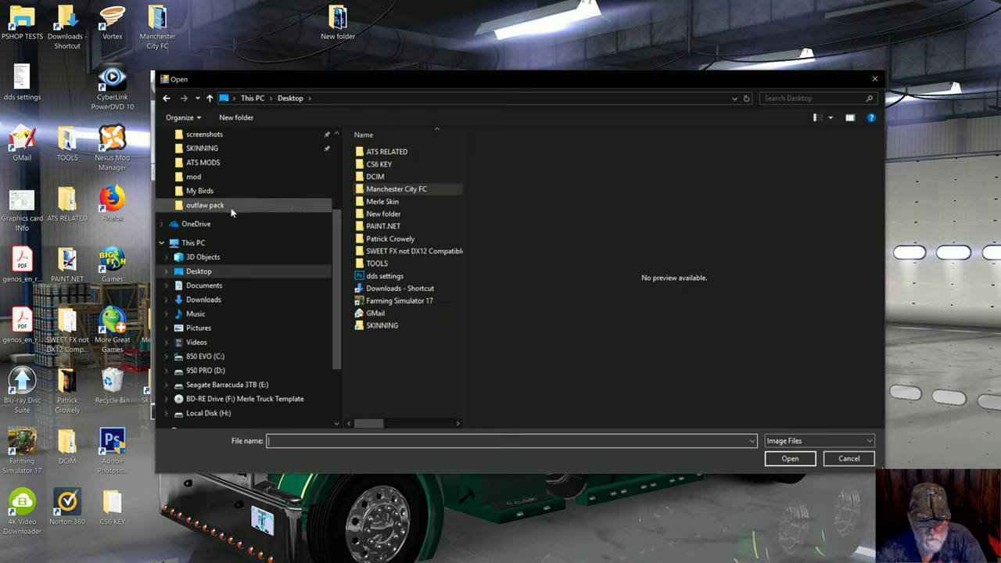
scroll(200, 195, up, 1)
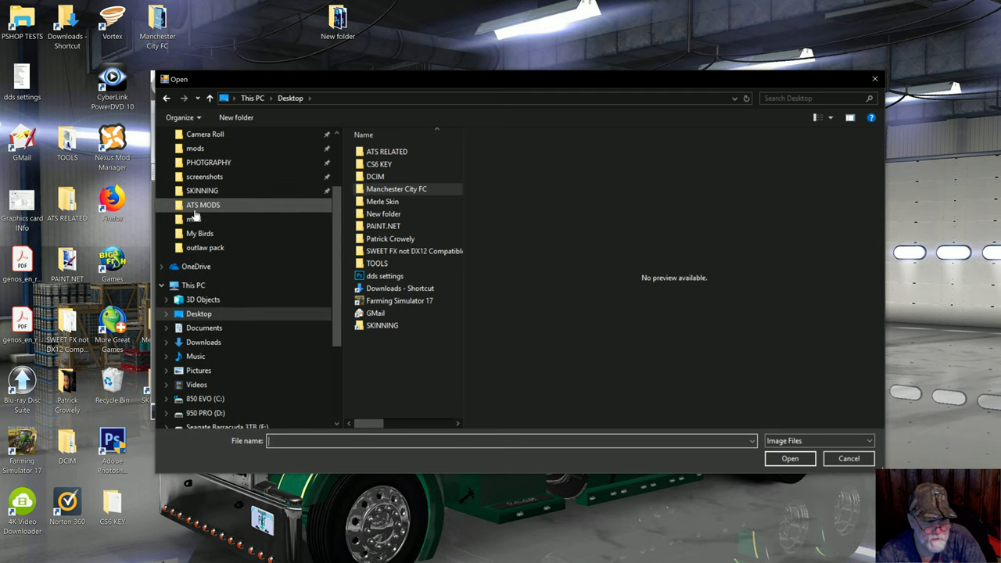
click(202, 193)
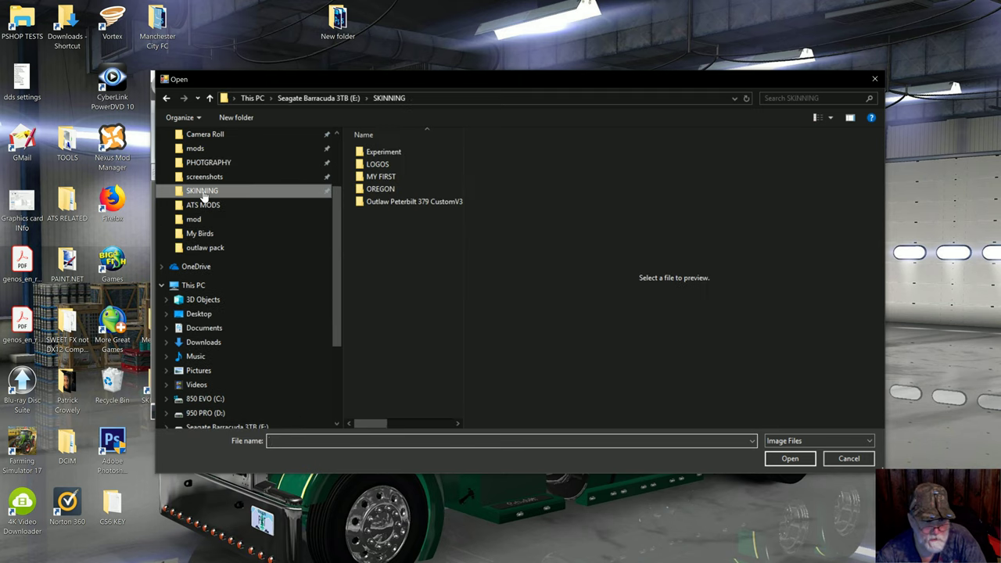
double_click(368, 162)
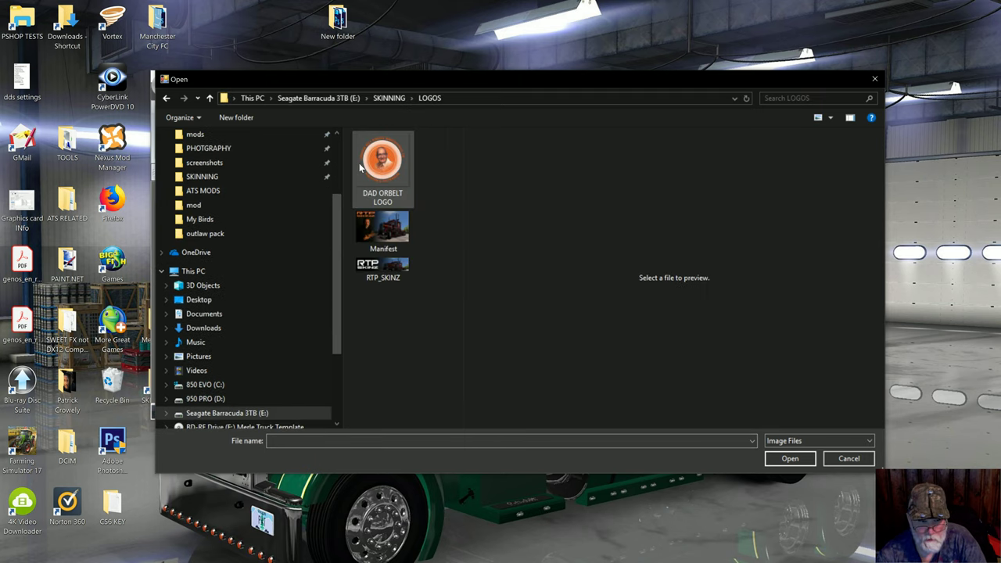
click(393, 275)
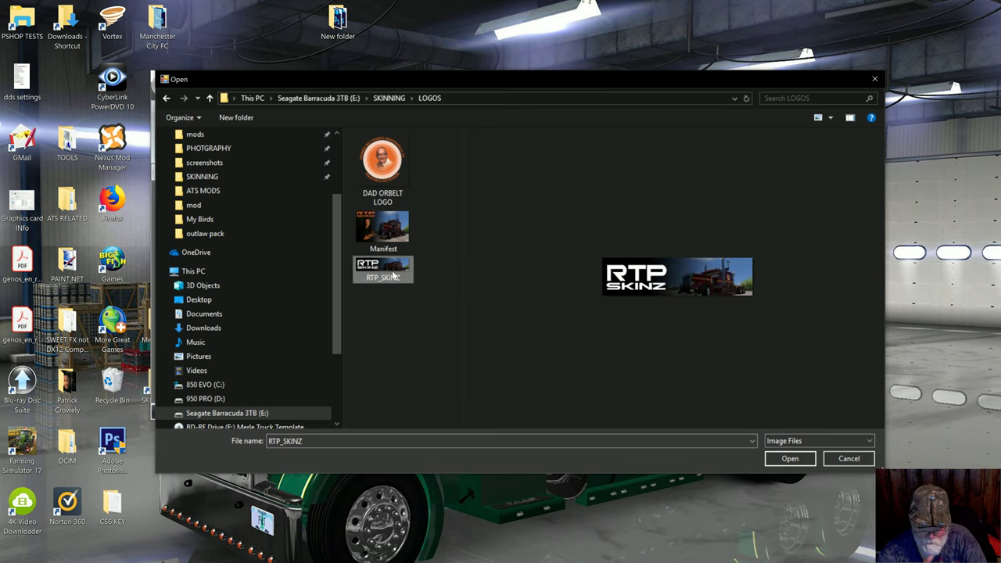
click(789, 459)
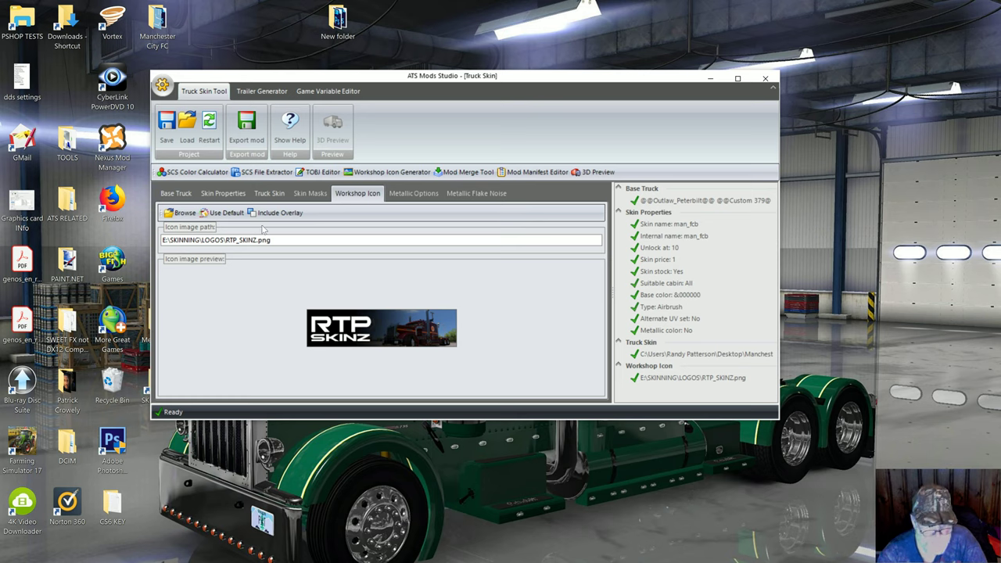
Step: Copy the skin name man_fcb from the skin properties
click(224, 194)
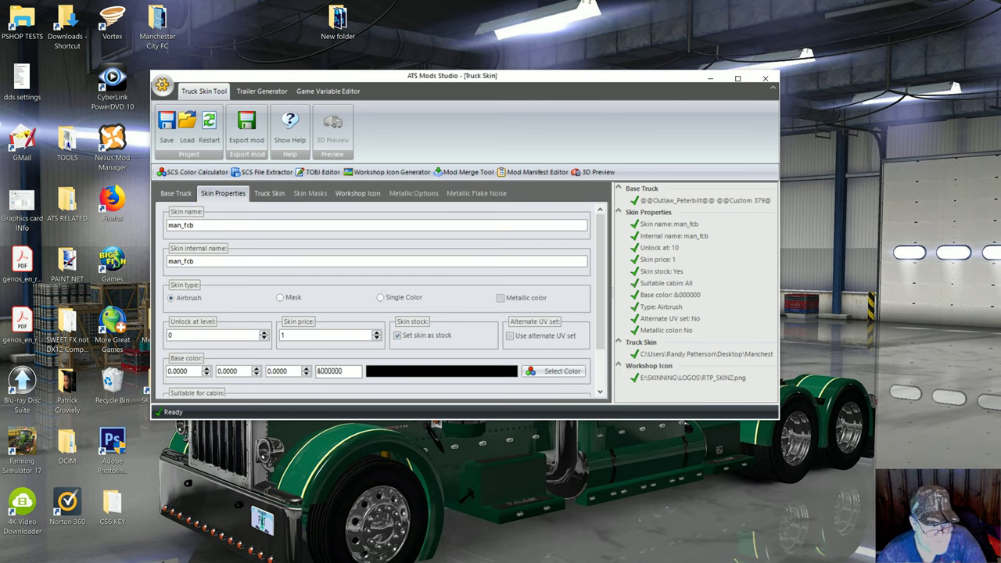
right_click(174, 223)
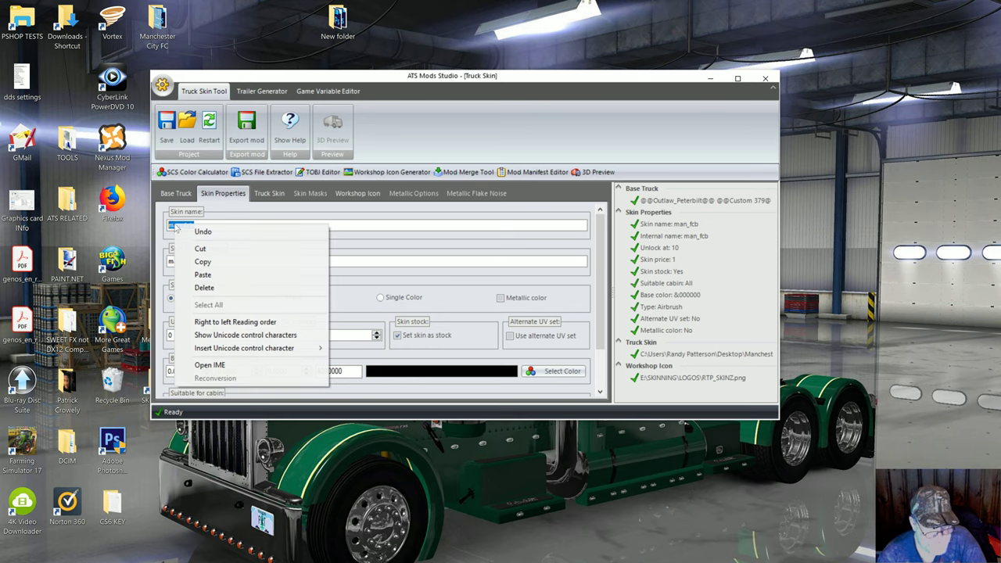
click(219, 263)
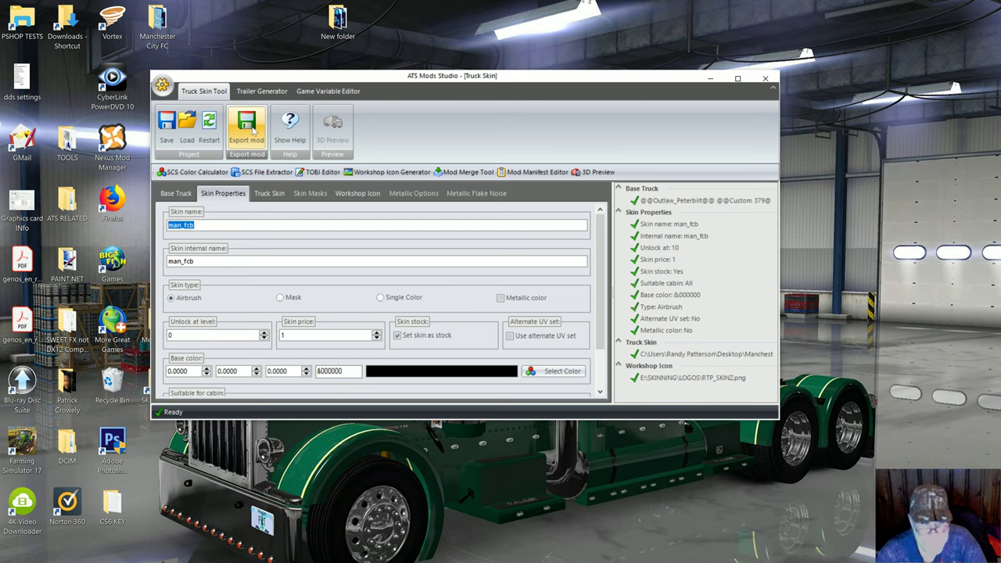
Step: Export the mod as SCS file man_fcb into the mod folder of ATS\American Truck Simulator on drive D
click(250, 129)
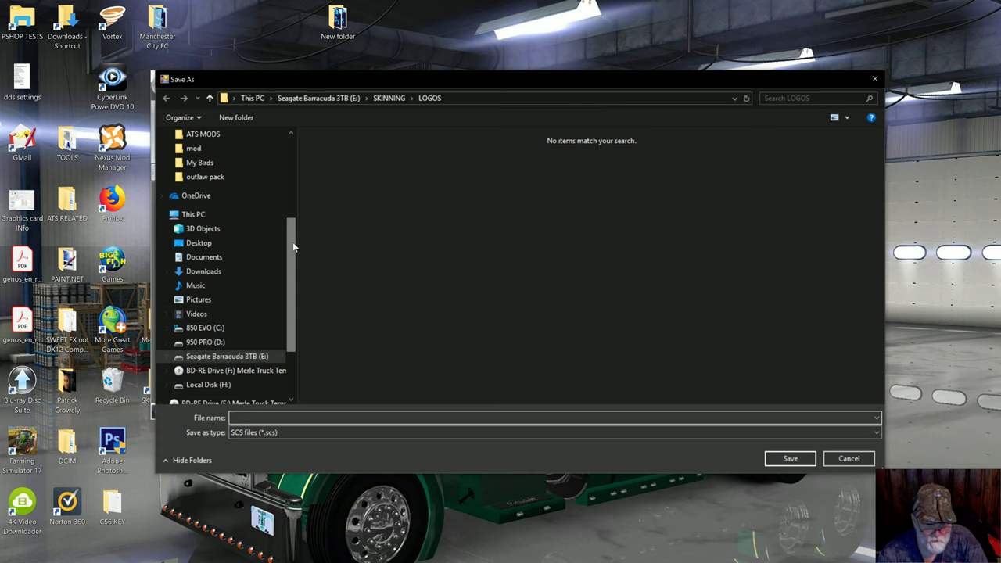
drag(292, 241, 294, 260)
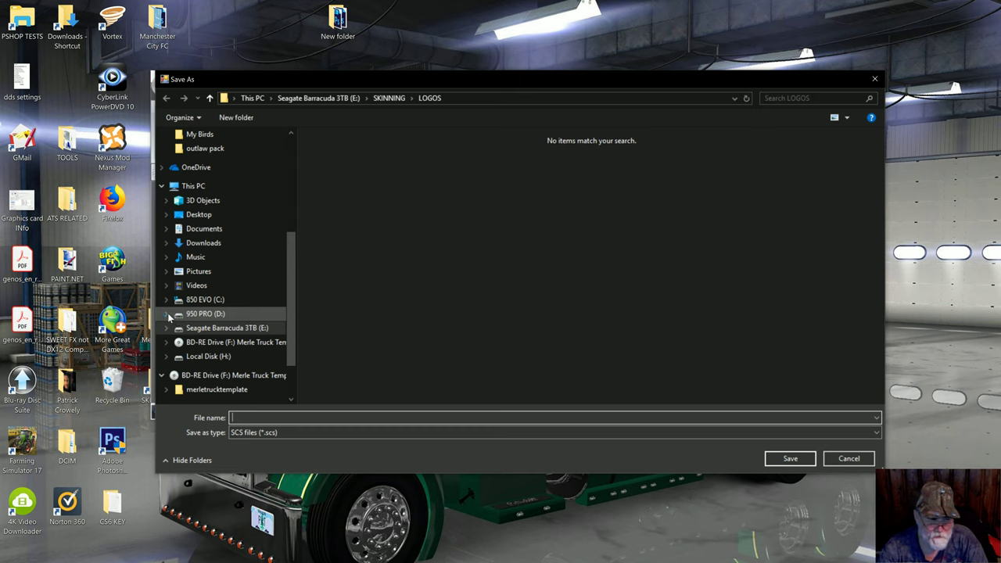
click(167, 314)
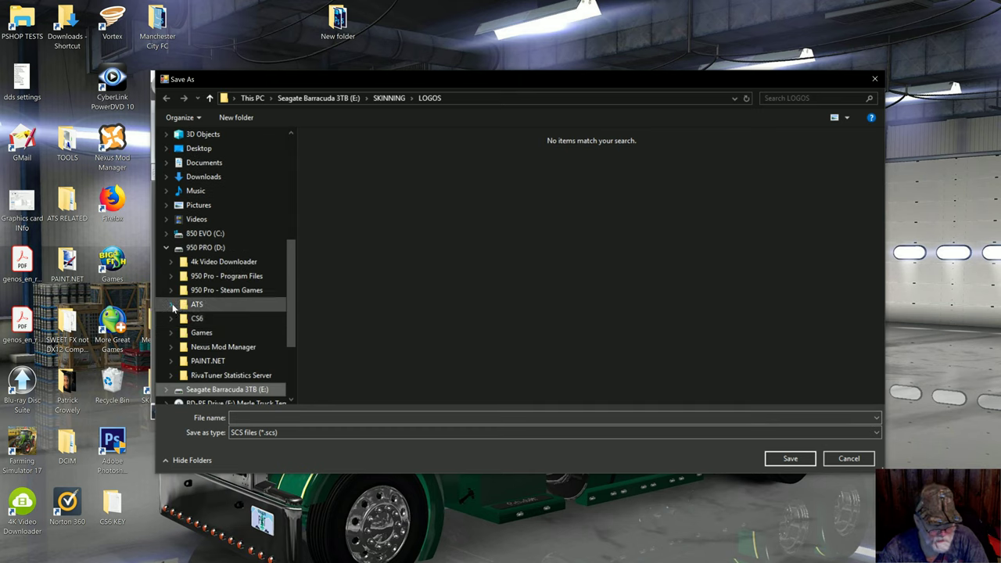
click(173, 306)
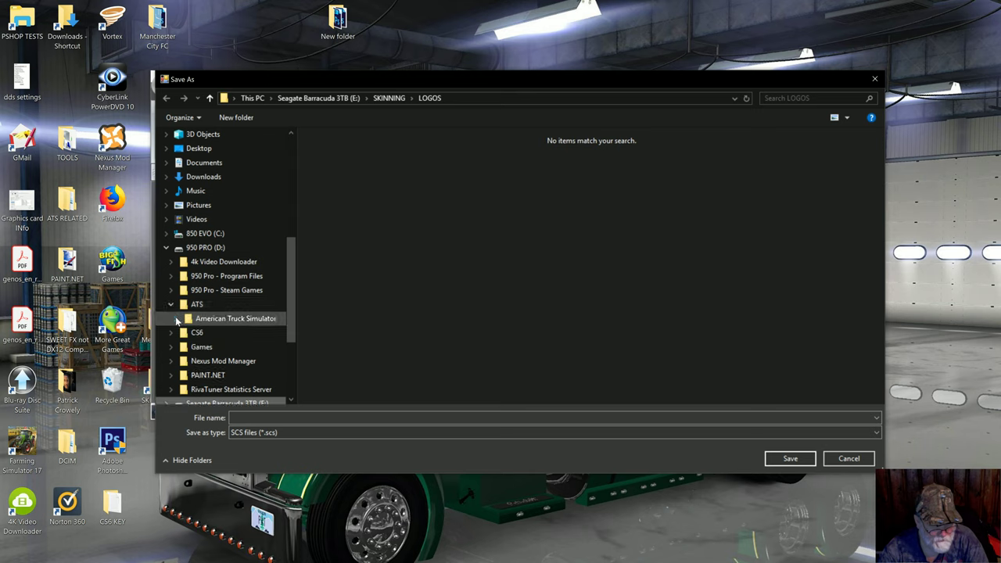
click(177, 319)
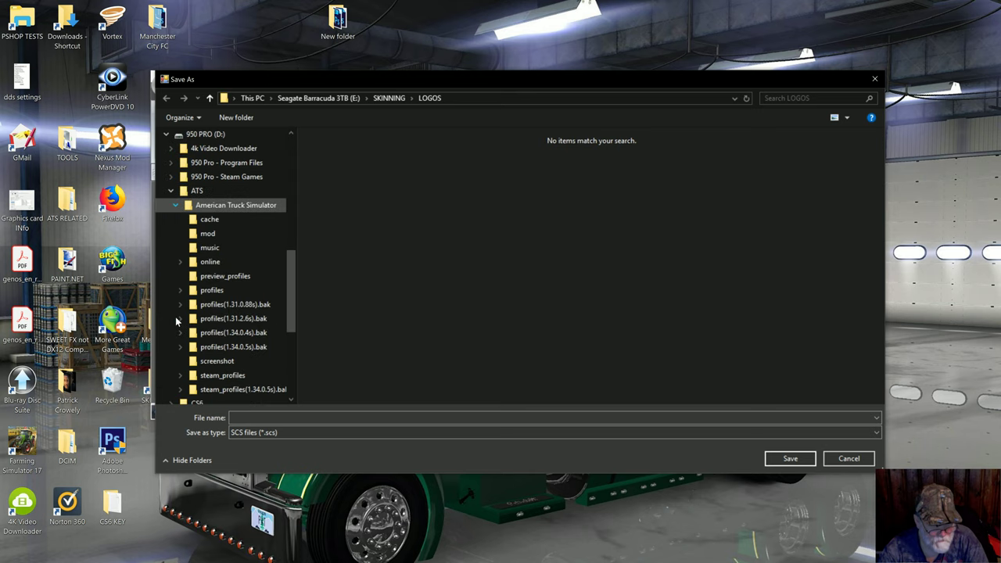
click(205, 233)
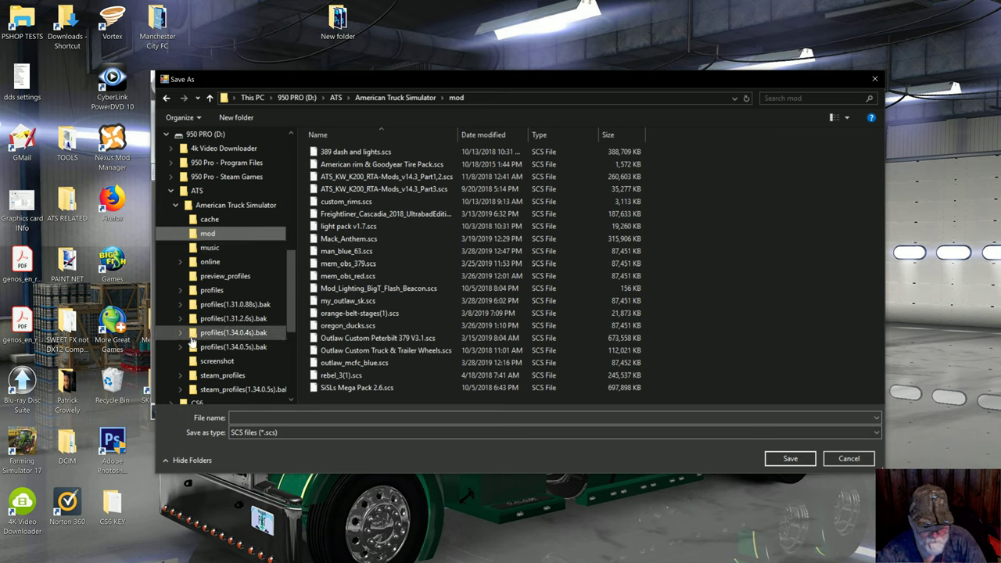
right_click(276, 421)
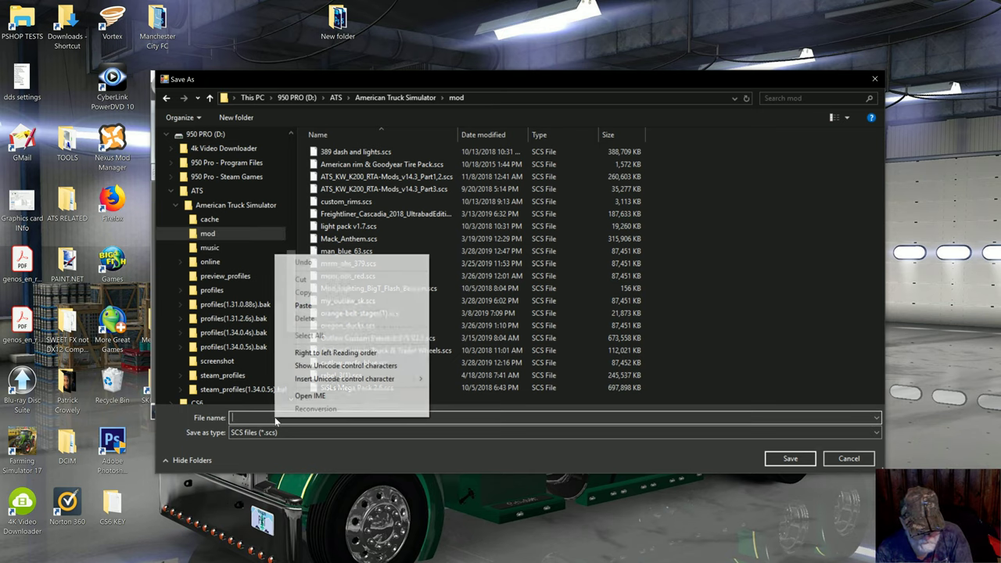
click(311, 307)
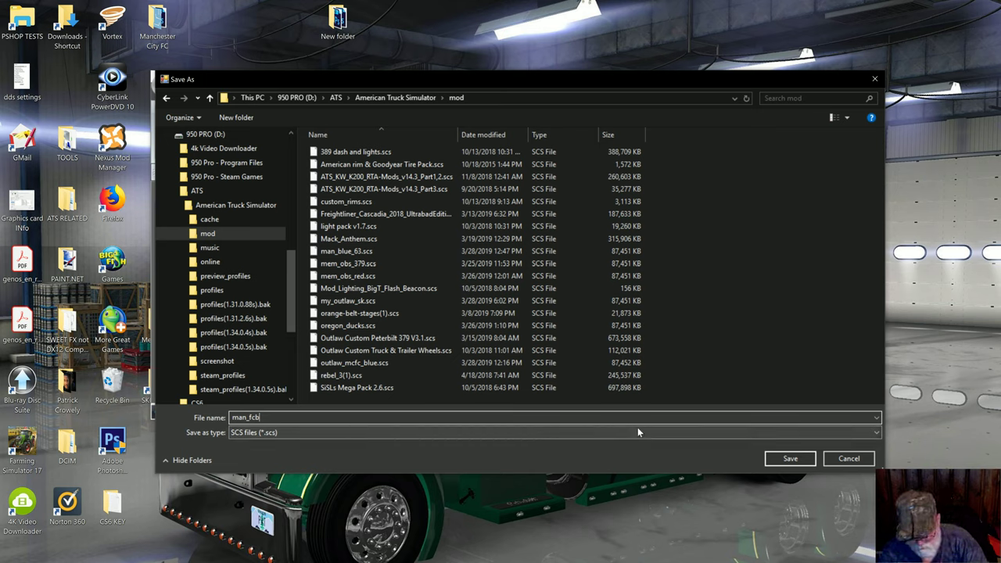
click(788, 460)
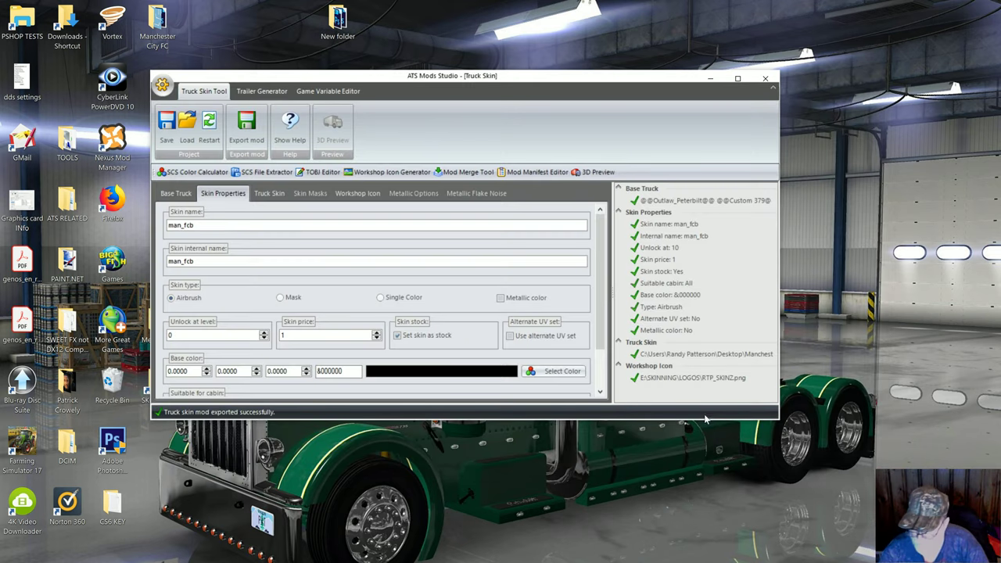
Step: Launch American Truck Simulator from the Steam library with the DirectX launch option
click(709, 81)
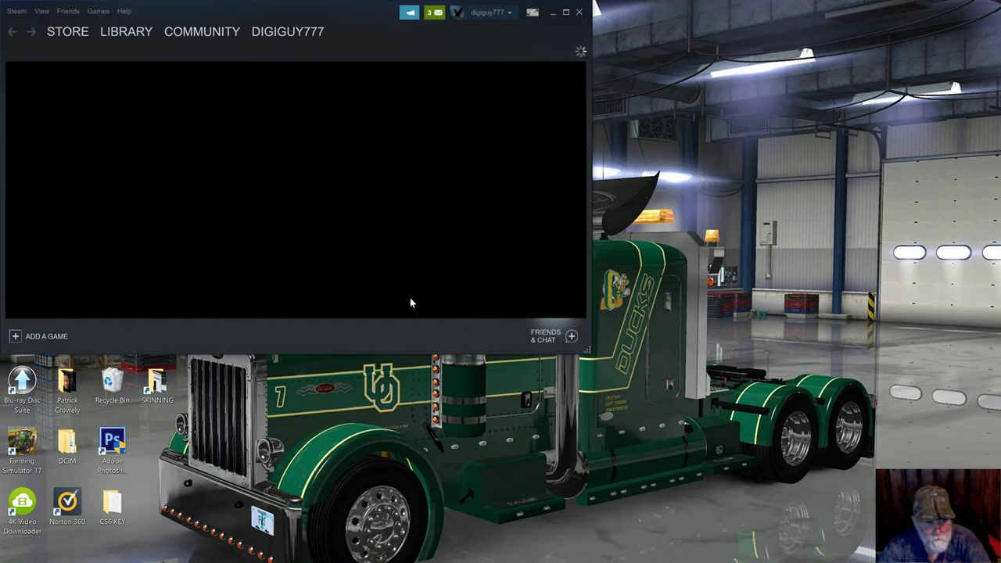
mouse_move(127, 35)
click(124, 46)
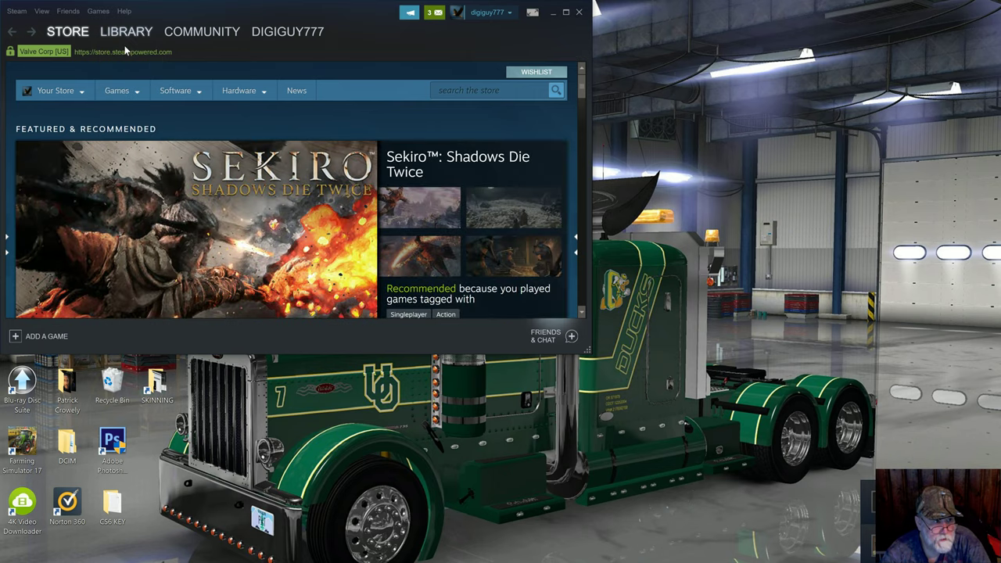
click(201, 121)
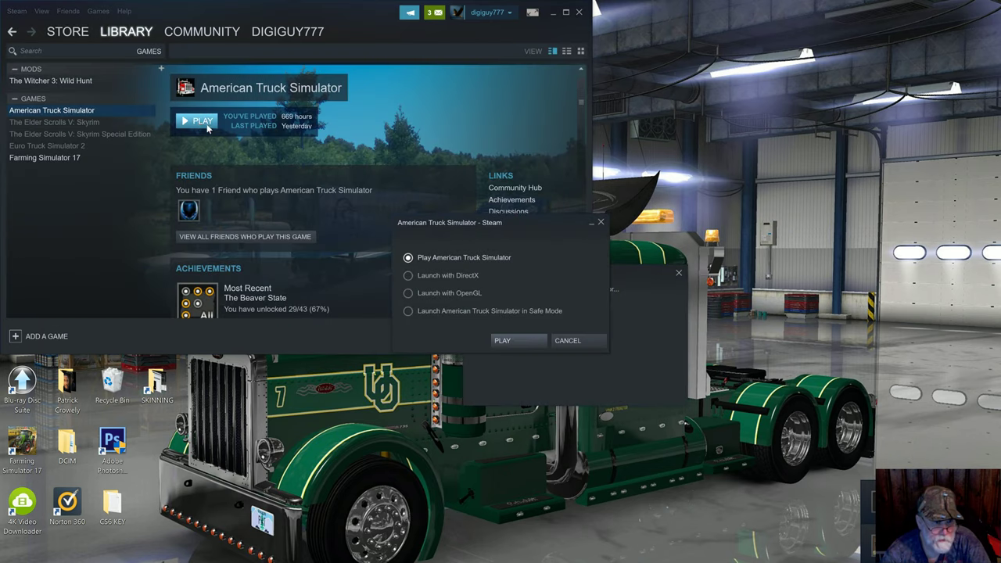
click(518, 339)
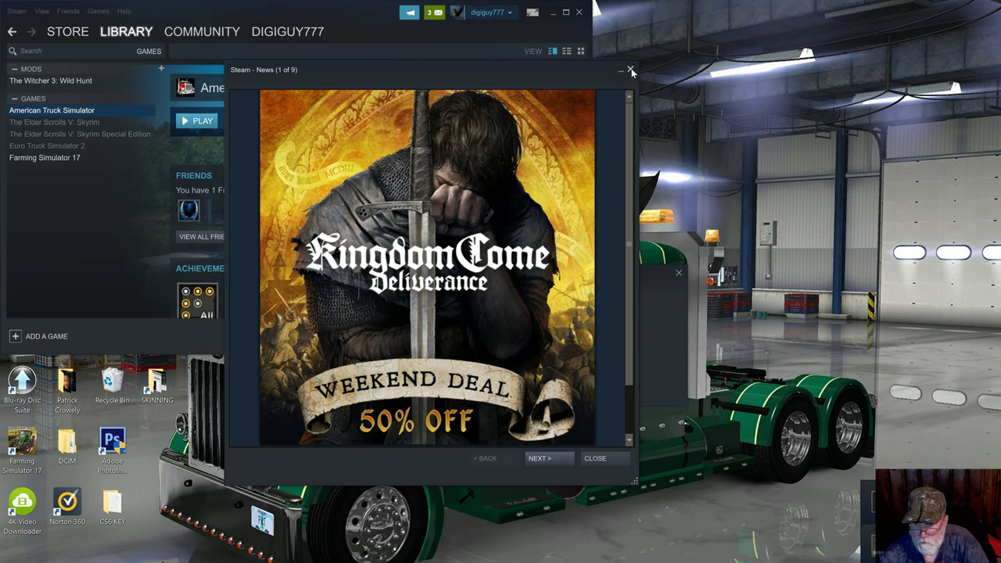
click(630, 71)
click(417, 278)
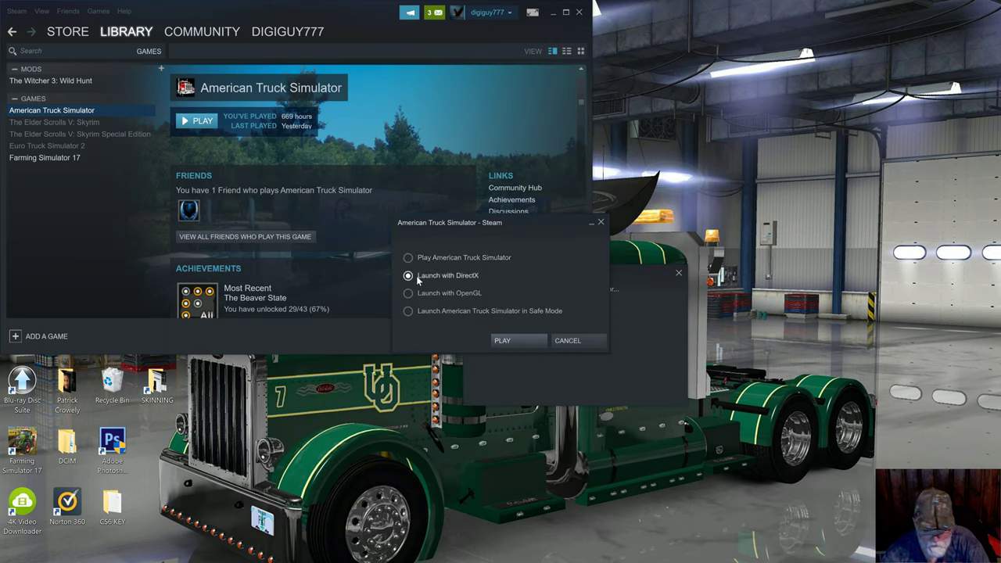
click(517, 339)
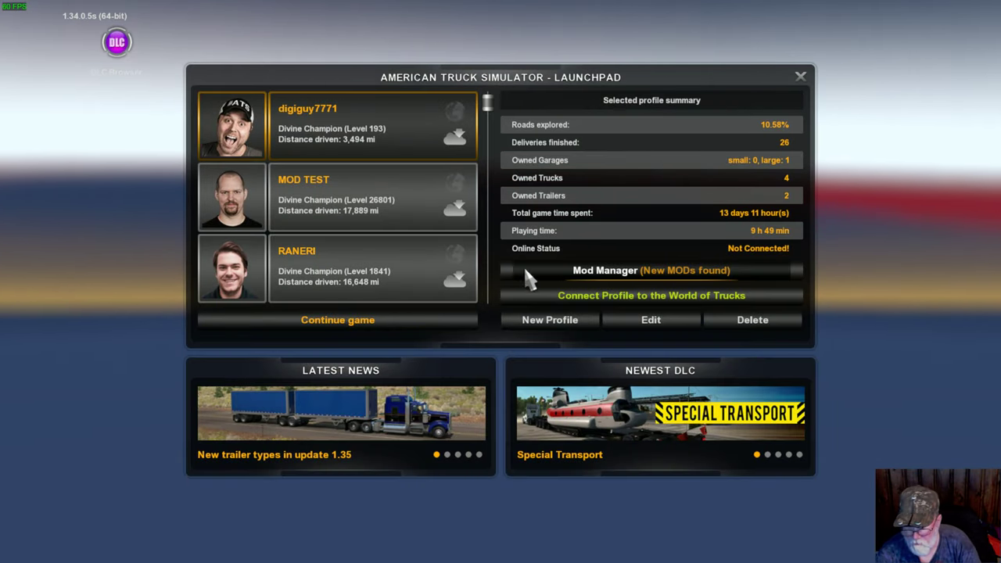
Step: Activate the man_fcb mod for the selected profile in the Mod Manager
click(652, 270)
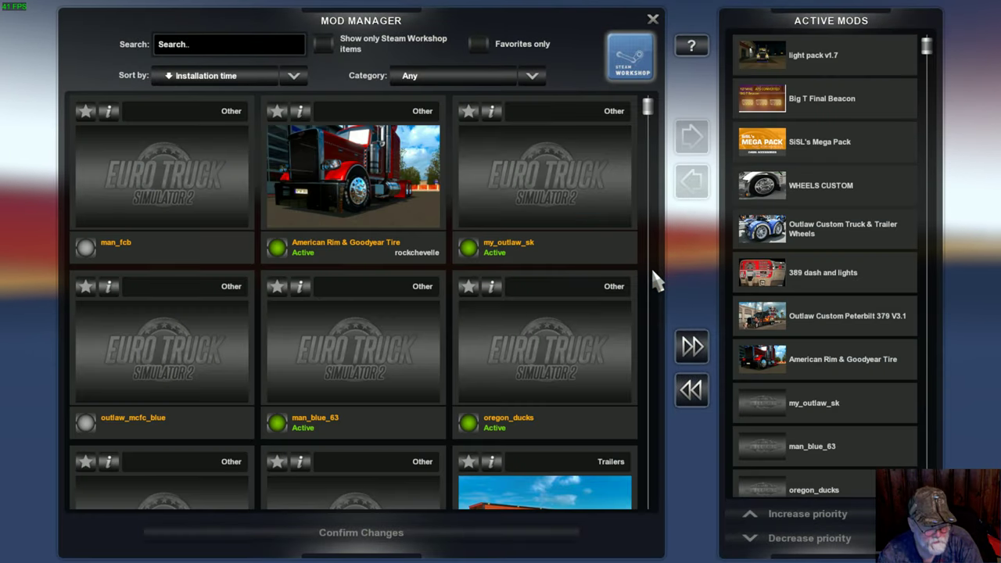
click(131, 207)
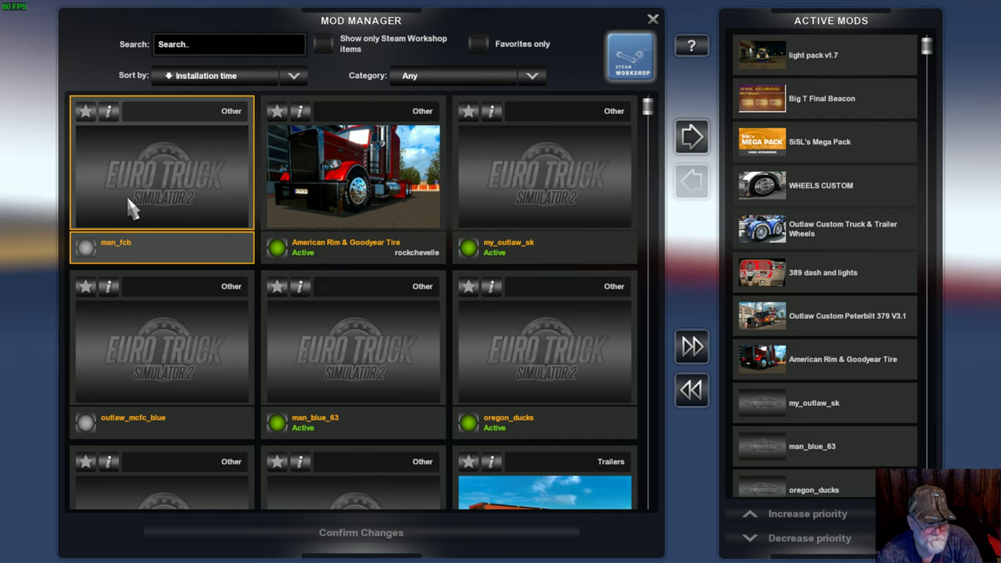
click(692, 138)
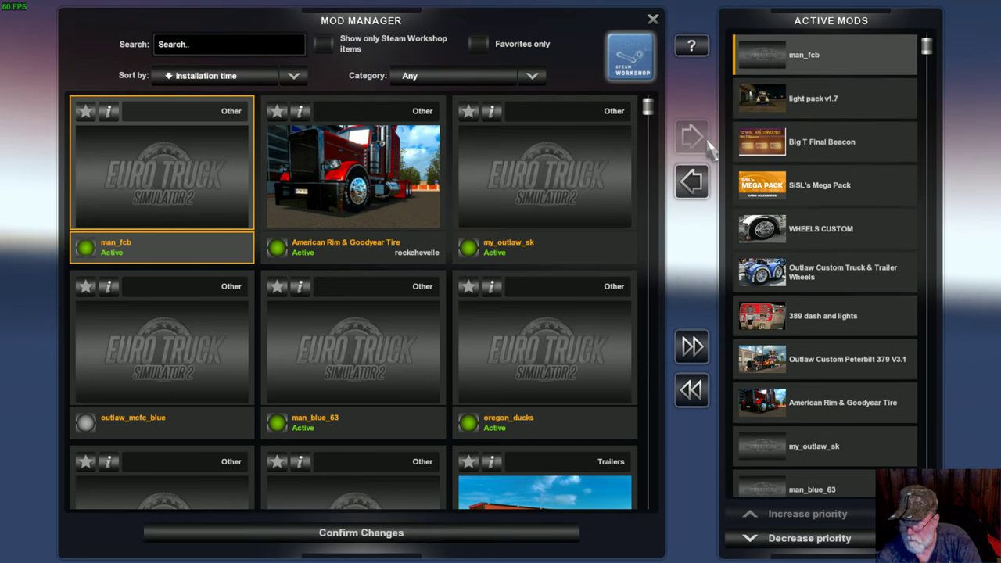
Step: Lower the priority of man_fcb to just below Outlaw Custom Peterbilt 379 V3.1 and confirm the mod changes
click(810, 536)
click(810, 537)
click(809, 538)
click(810, 538)
click(810, 537)
click(809, 538)
click(809, 538)
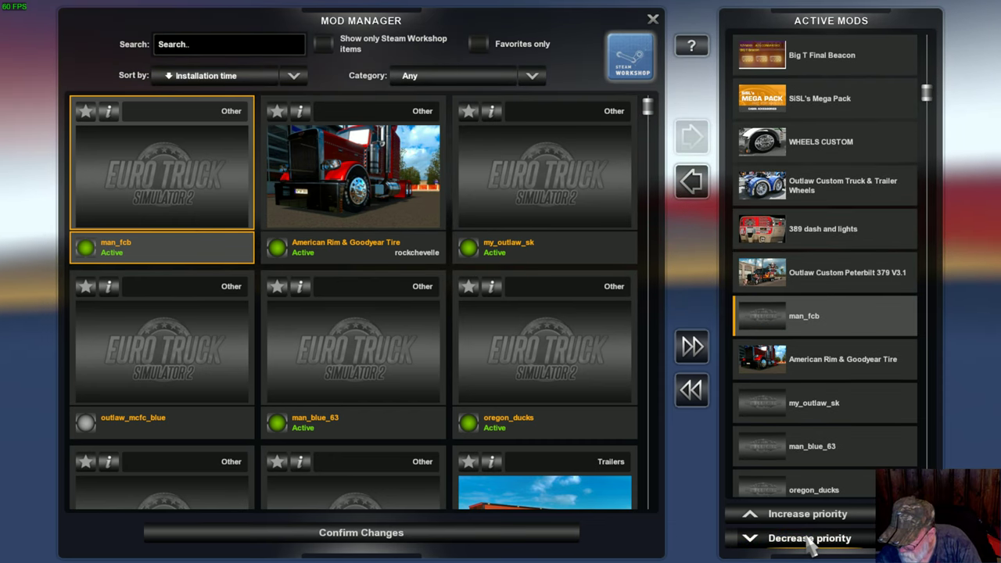
click(368, 534)
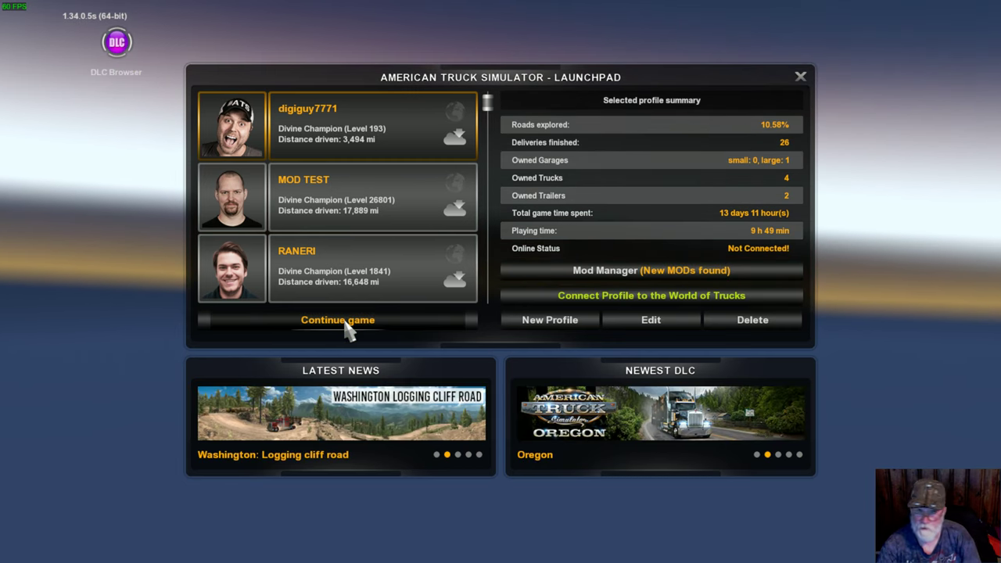
Step: Continue the game and customize the Outlaw_Peterbilt Custom 379 63 Inch Flat top Sleeper from the southern Oregon dealer's online offers
click(340, 320)
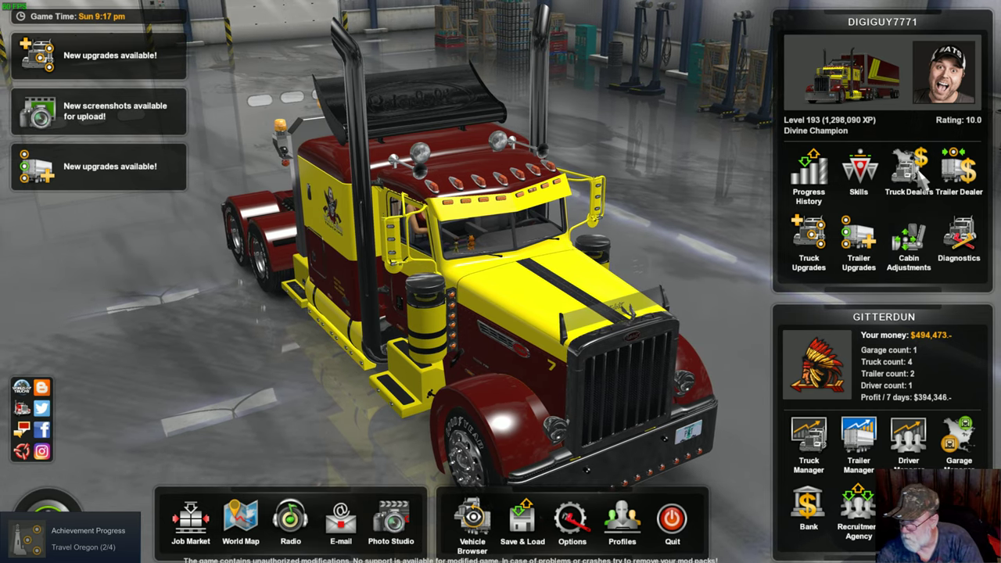
click(915, 174)
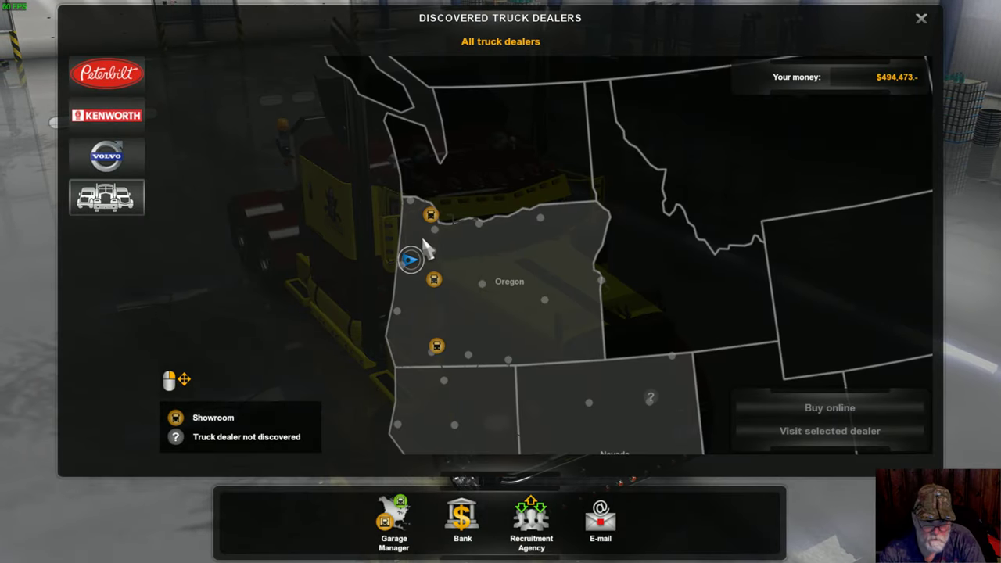
click(437, 345)
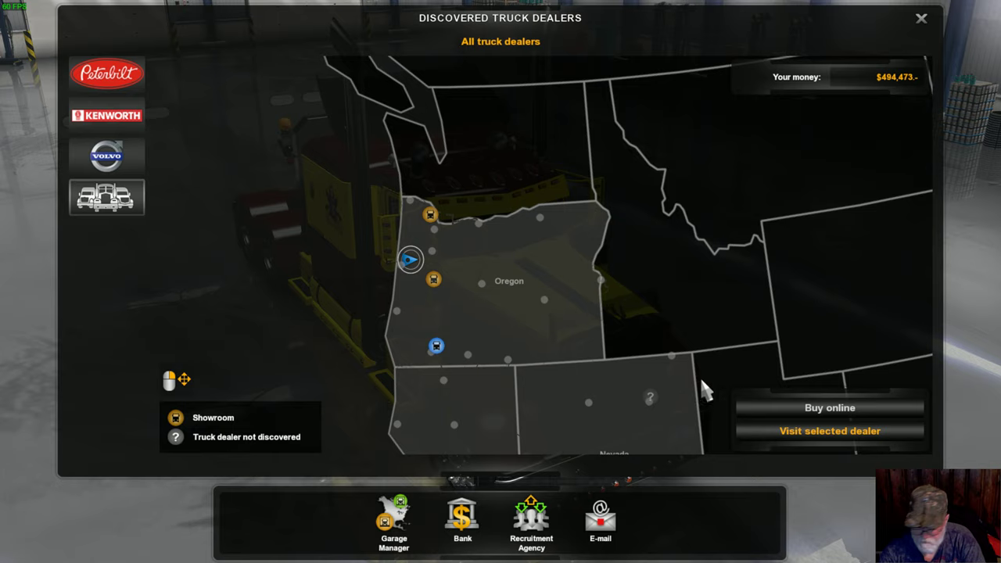
click(792, 408)
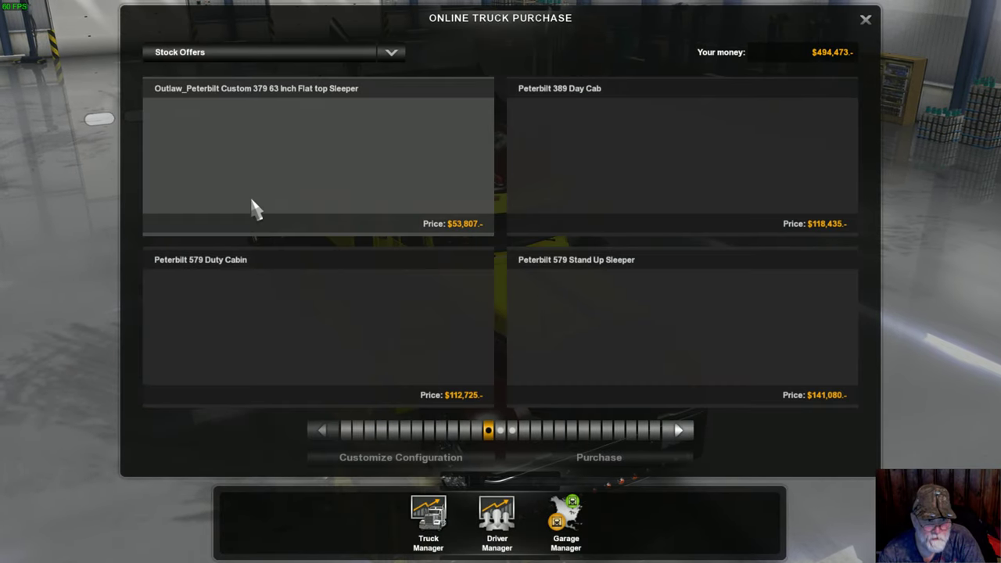
mouse_move(262, 155)
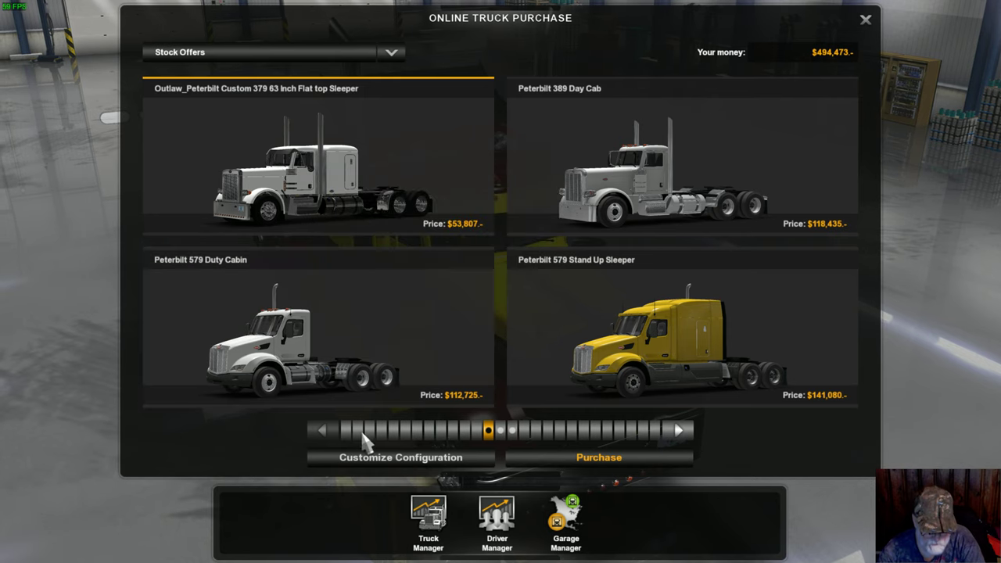
click(391, 460)
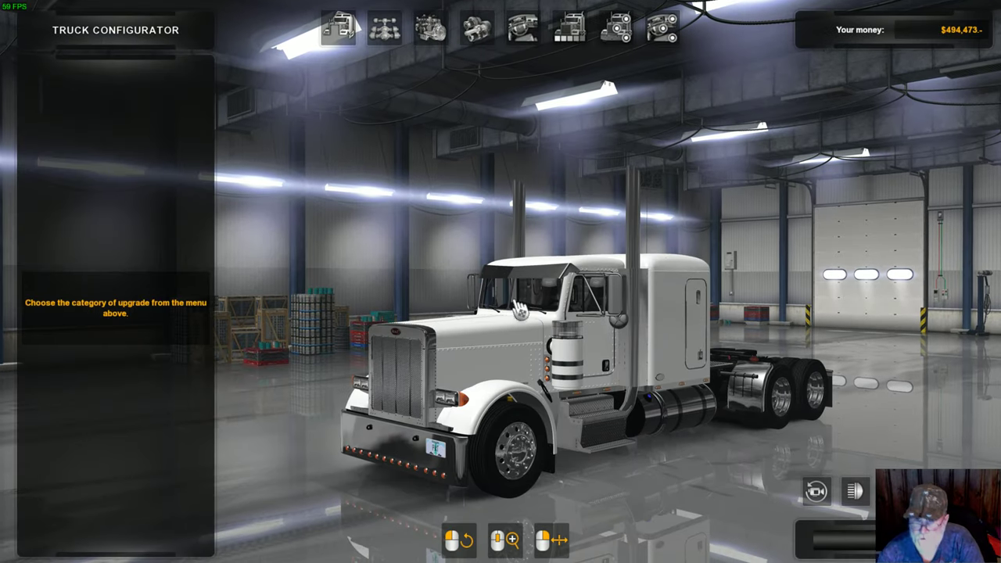
Step: Apply the man_fcb paint job to the truck and inspect the skin from both sides and the front
click(575, 35)
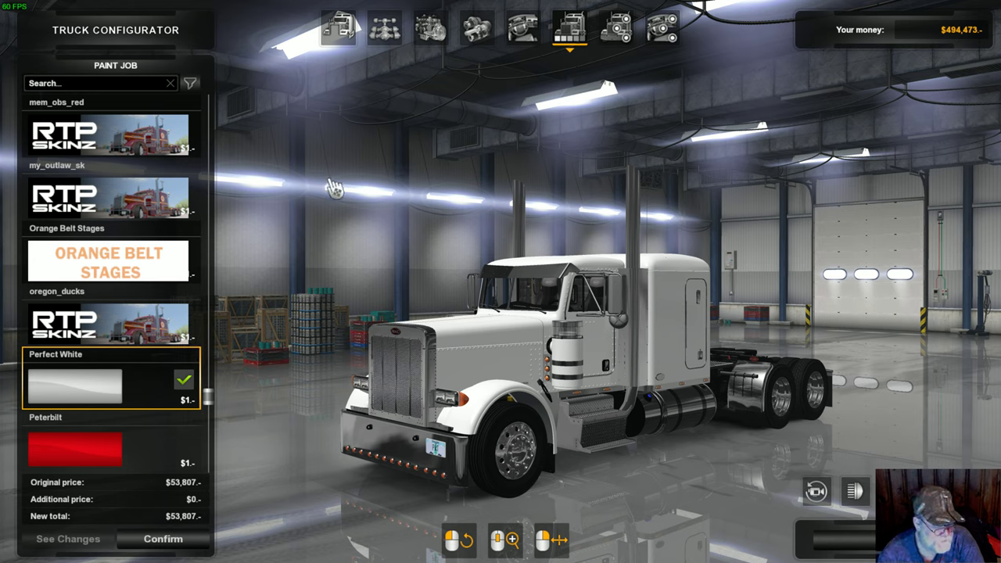
scroll(118, 322, up, 6)
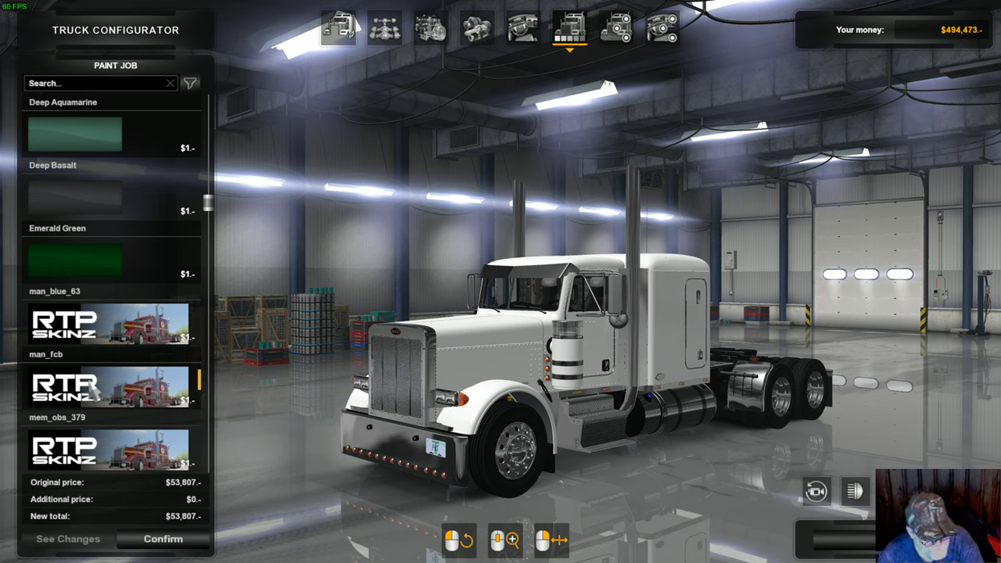
scroll(59, 360, down, 1)
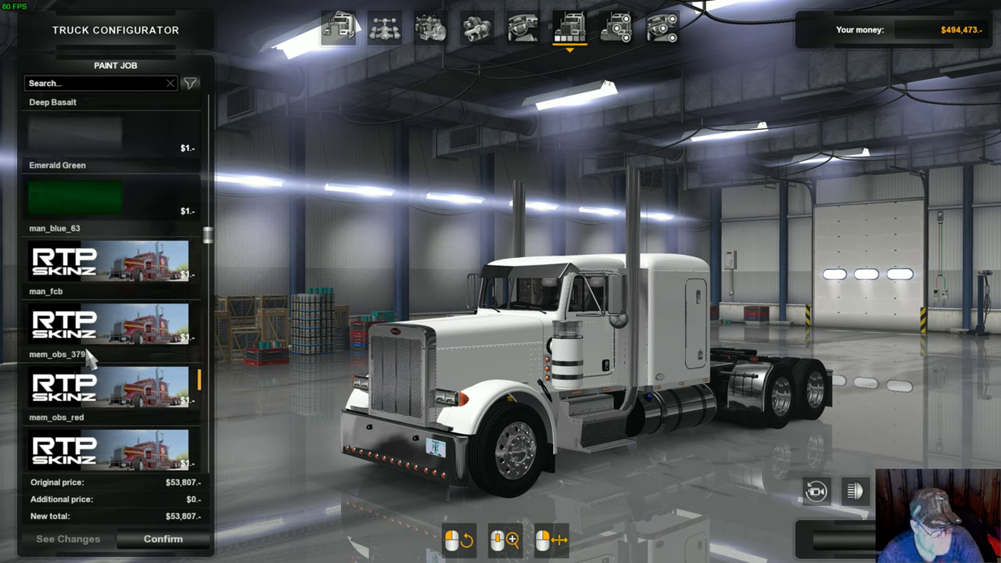
click(113, 335)
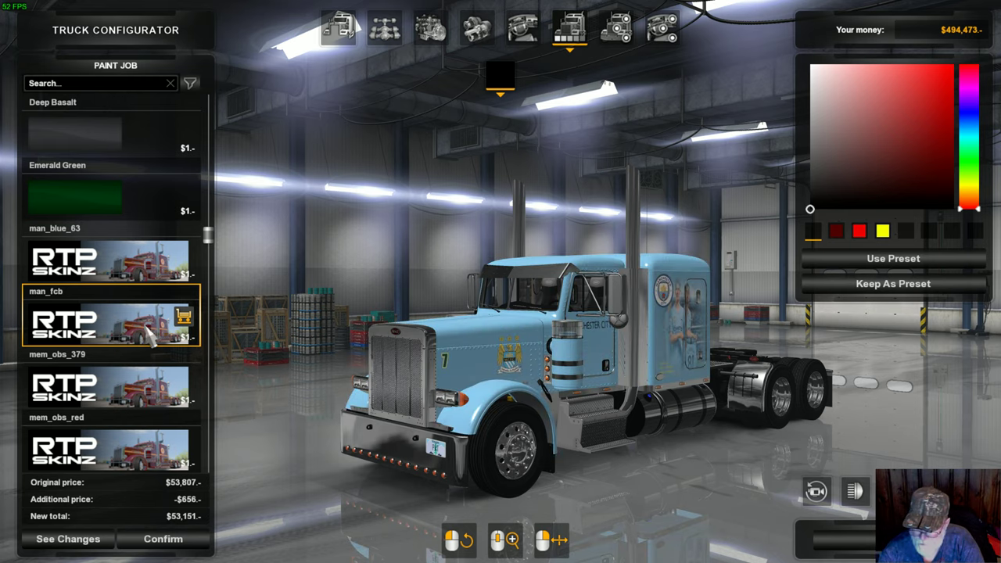
mouse_move(606, 318)
mouse_down()
mouse_move(501, 66)
mouse_move(538, 45)
mouse_up()
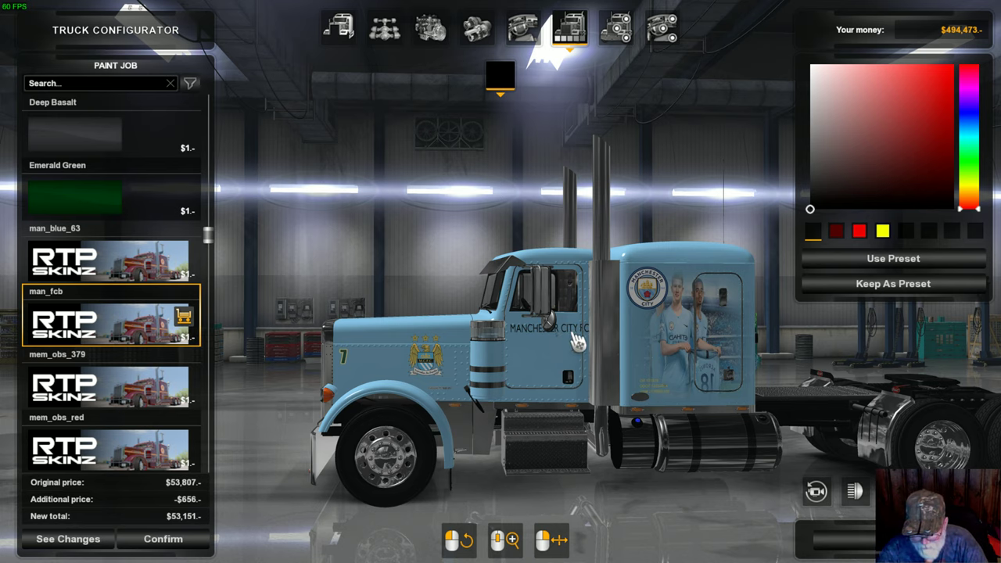
mouse_move(549, 319)
mouse_down()
mouse_move(498, 344)
mouse_move(923, 341)
mouse_up()
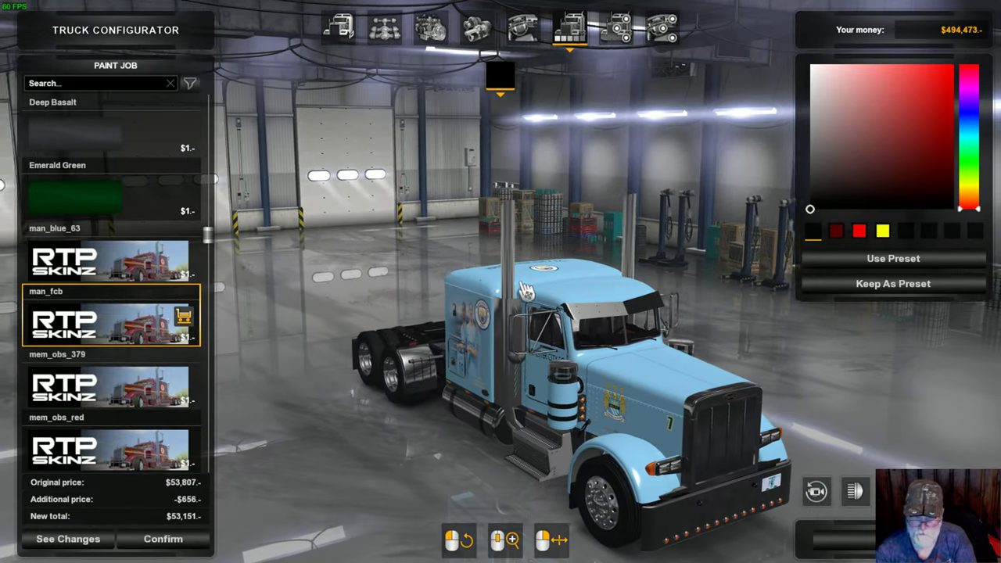
drag(525, 289, 678, 353)
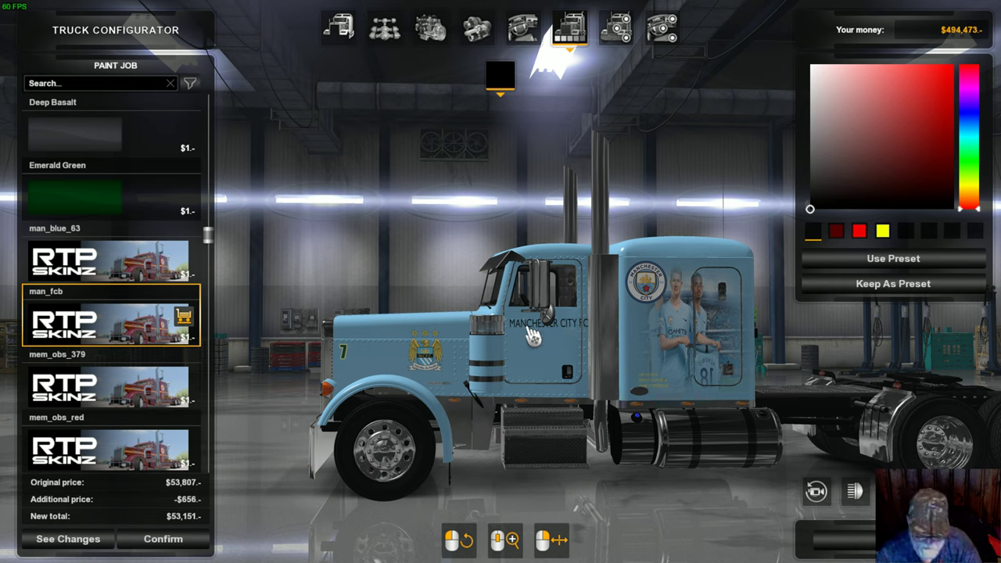
drag(536, 331, 679, 248)
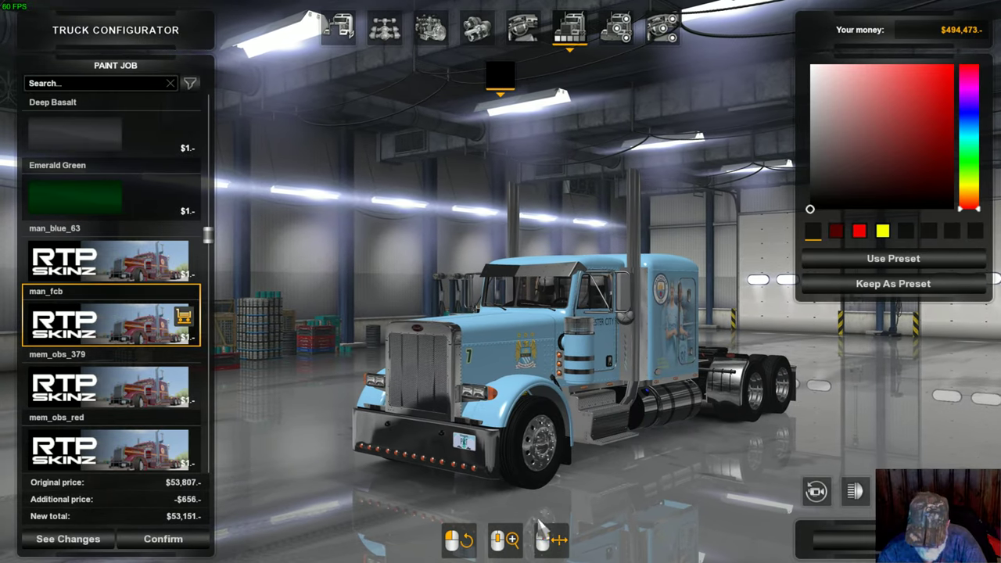
Step: Fit the Standard Paint LED fender bar at the front of the truck and check it from the side
click(618, 29)
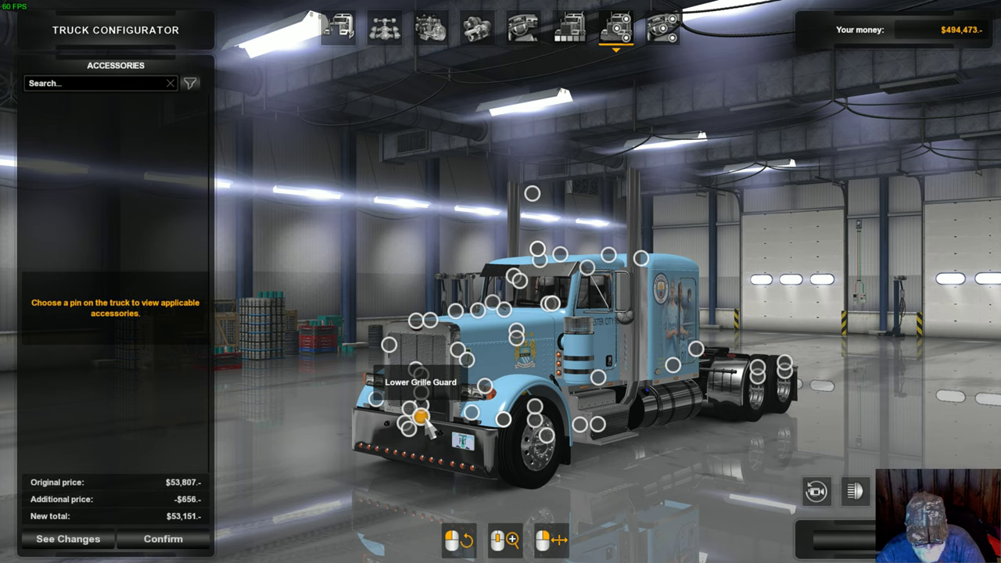
click(426, 408)
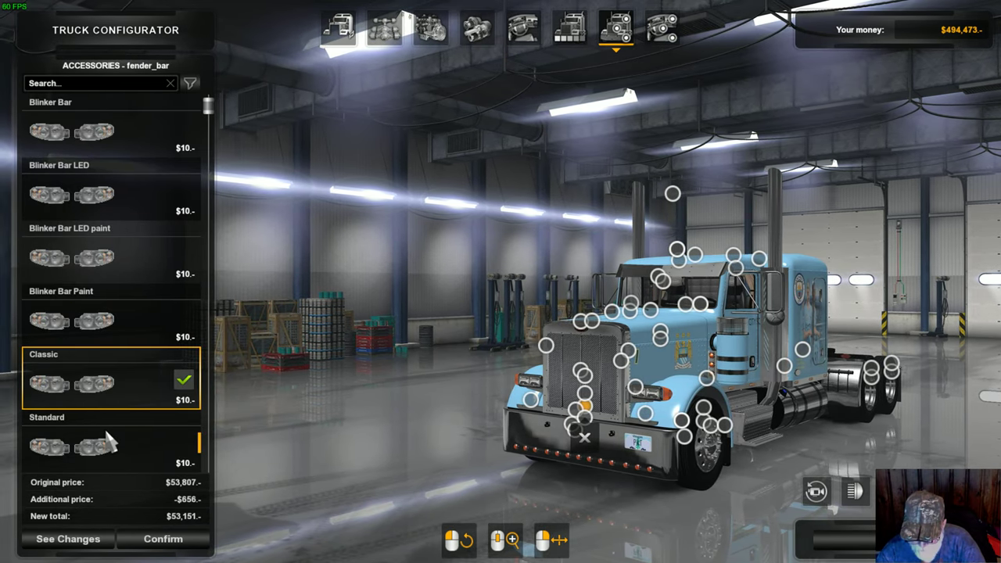
scroll(110, 443, down, 2)
scroll(109, 443, down, 1)
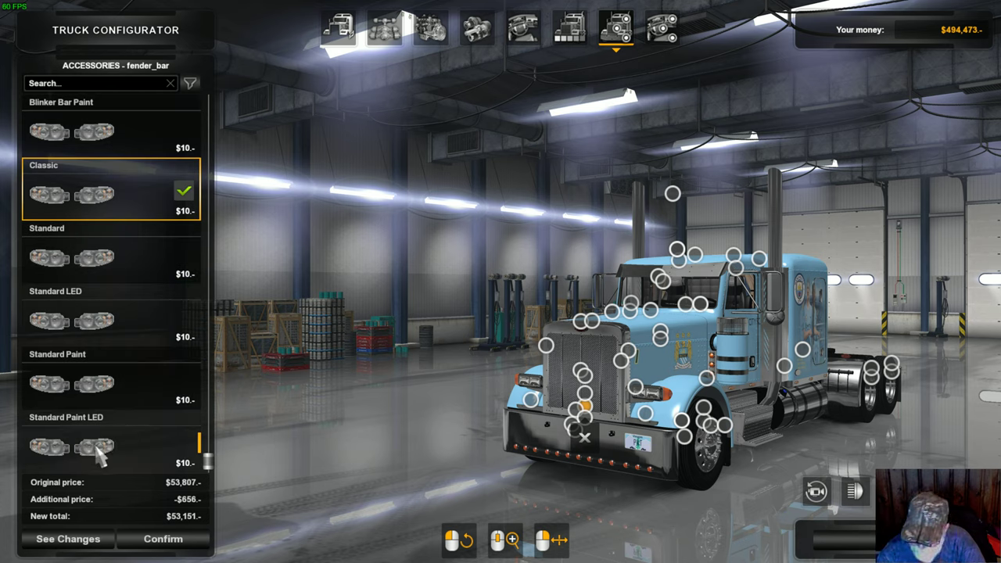
click(100, 460)
click(628, 447)
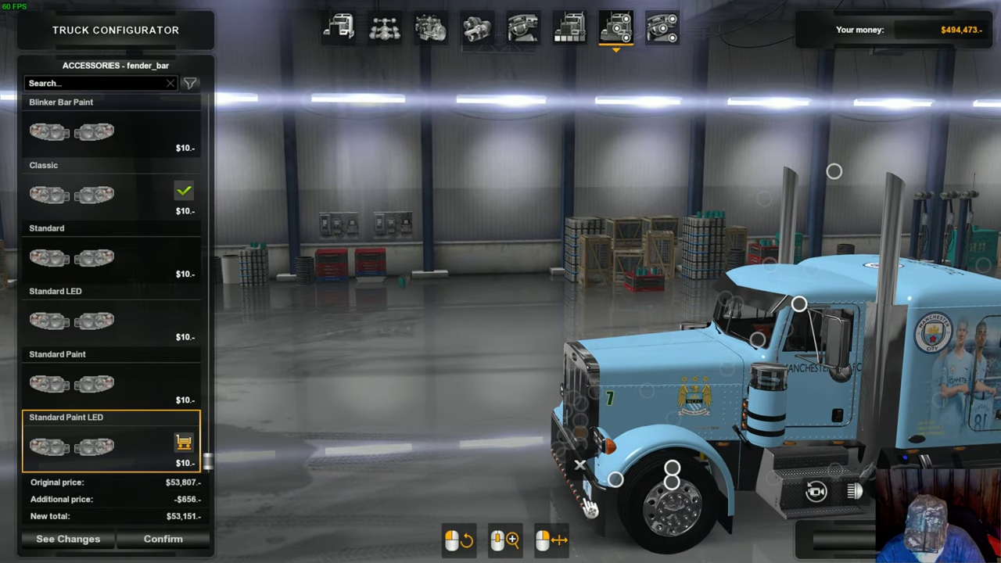
click(579, 465)
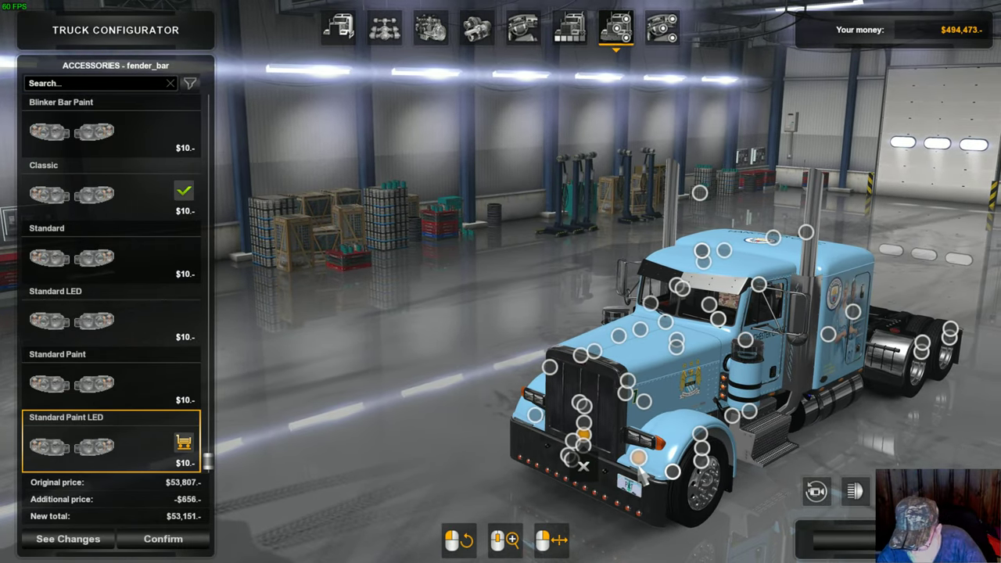